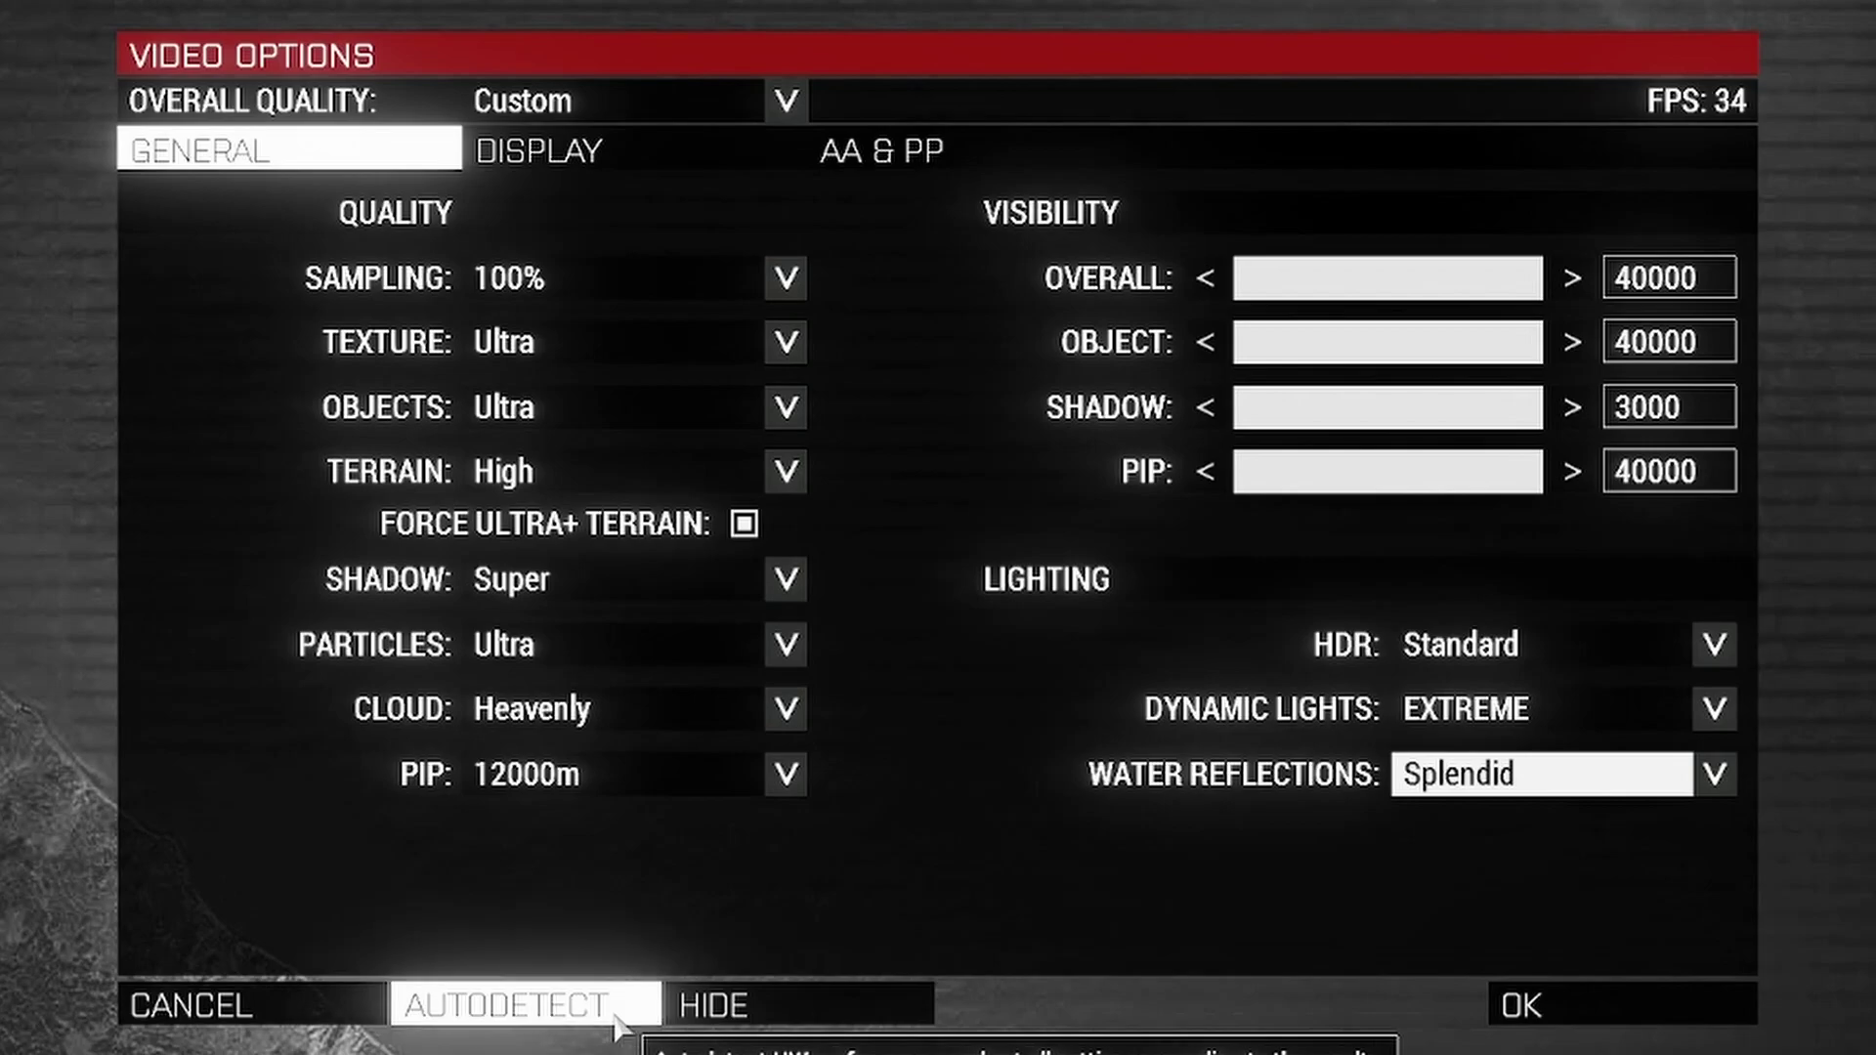
Autodetect the video settings as a base, and set the PIP quality to Low
{"action": "left_click", "coordinate": [613, 1016]}
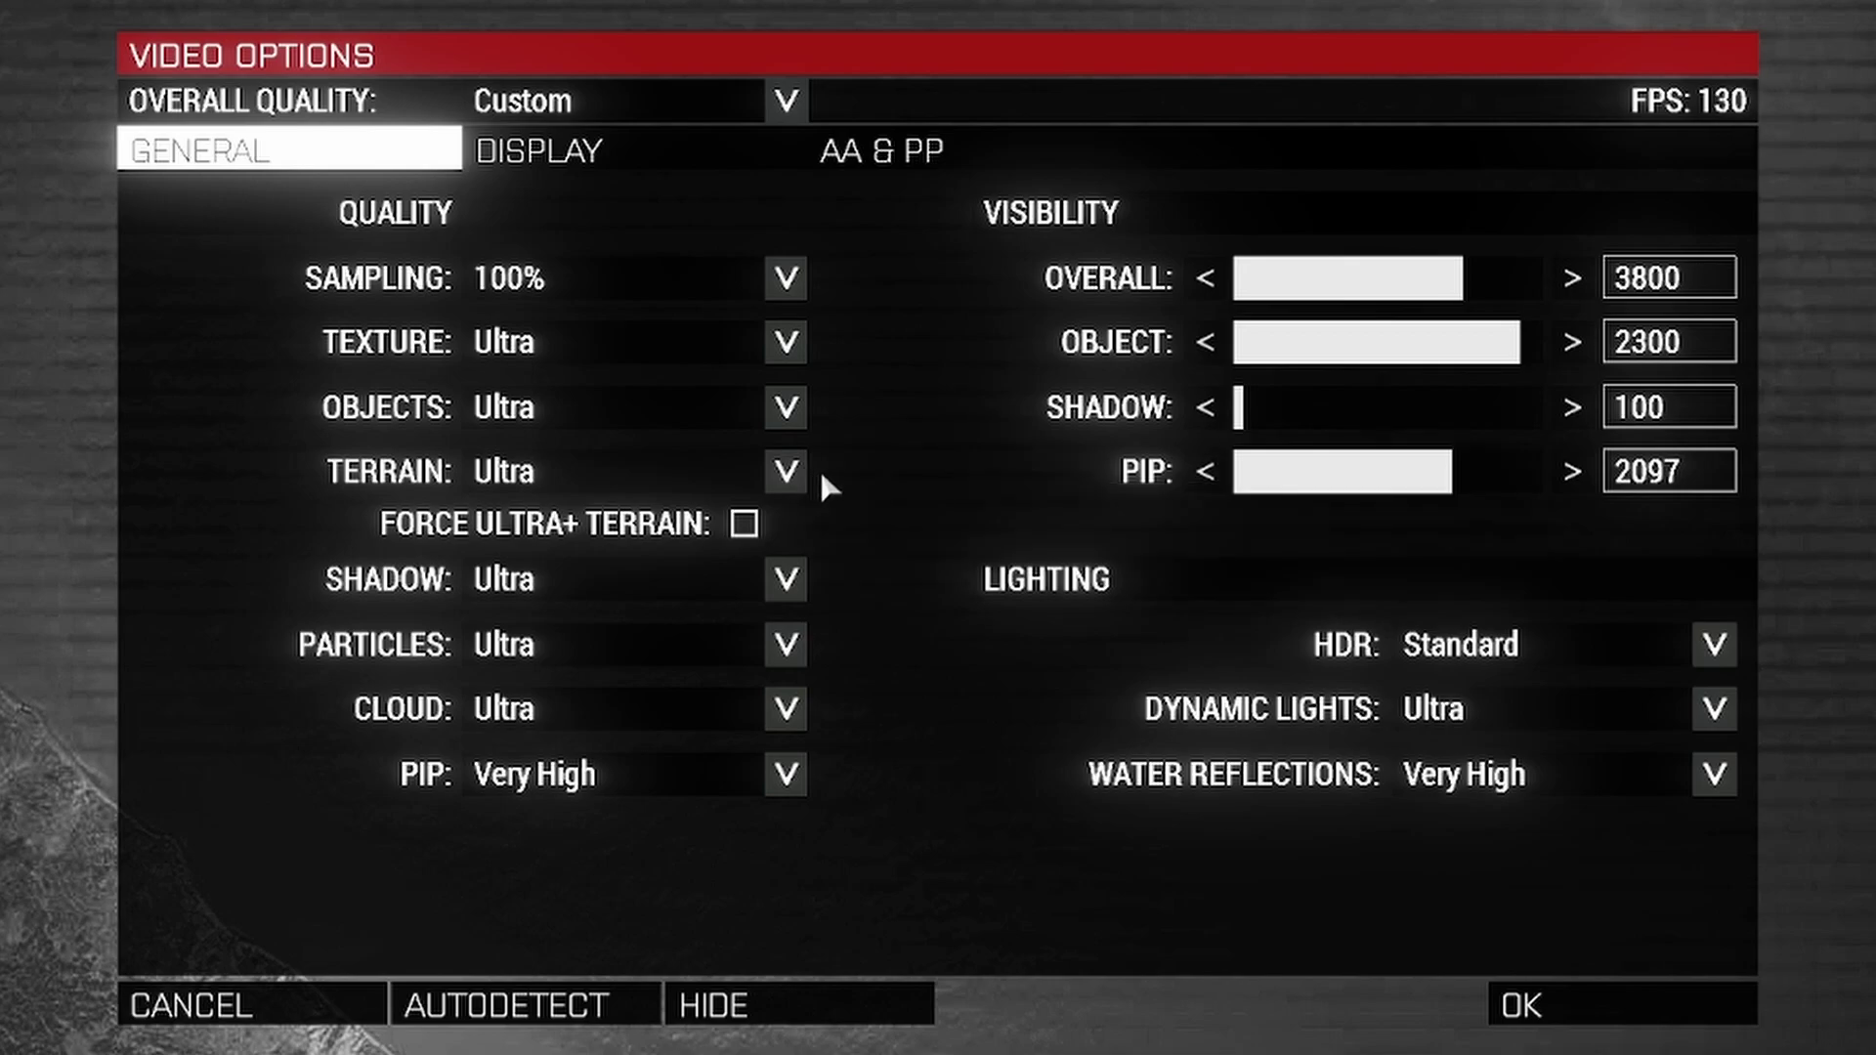
{"action": "left_click", "coordinate": [787, 779]}
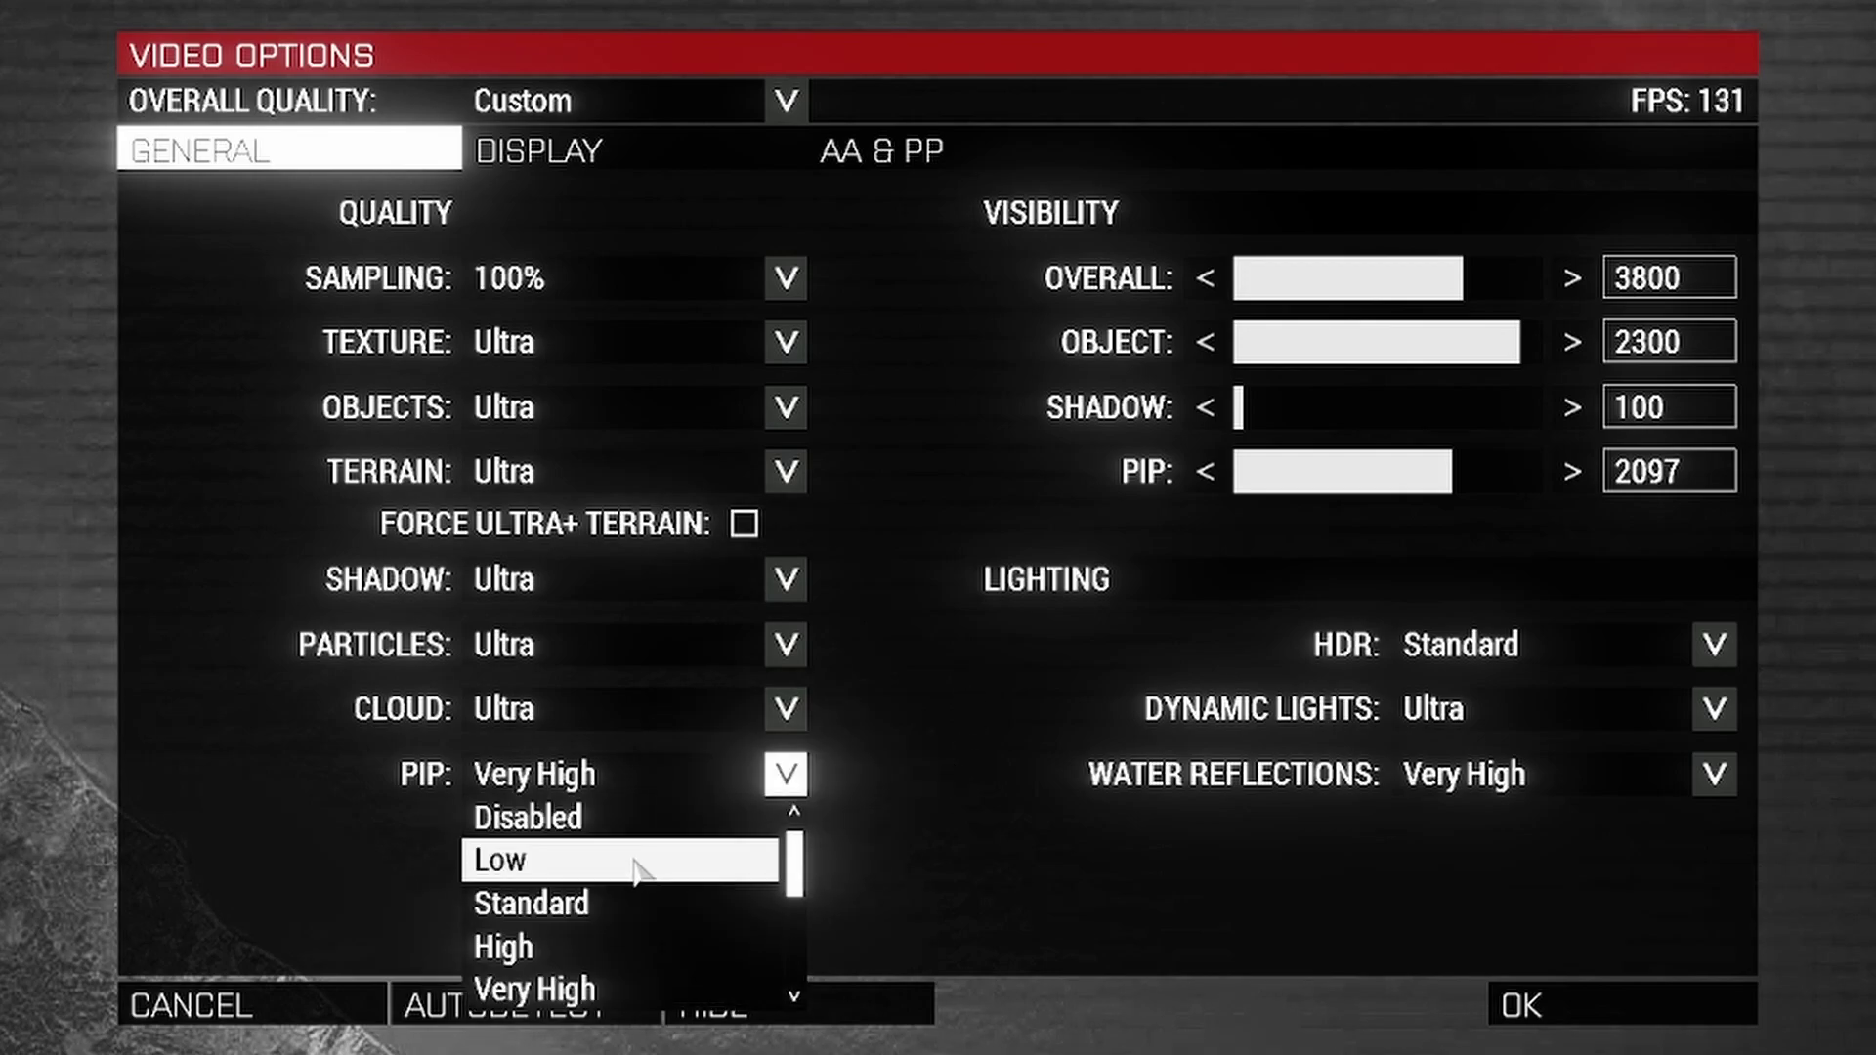
{"action": "left_click", "coordinate": [637, 870]}
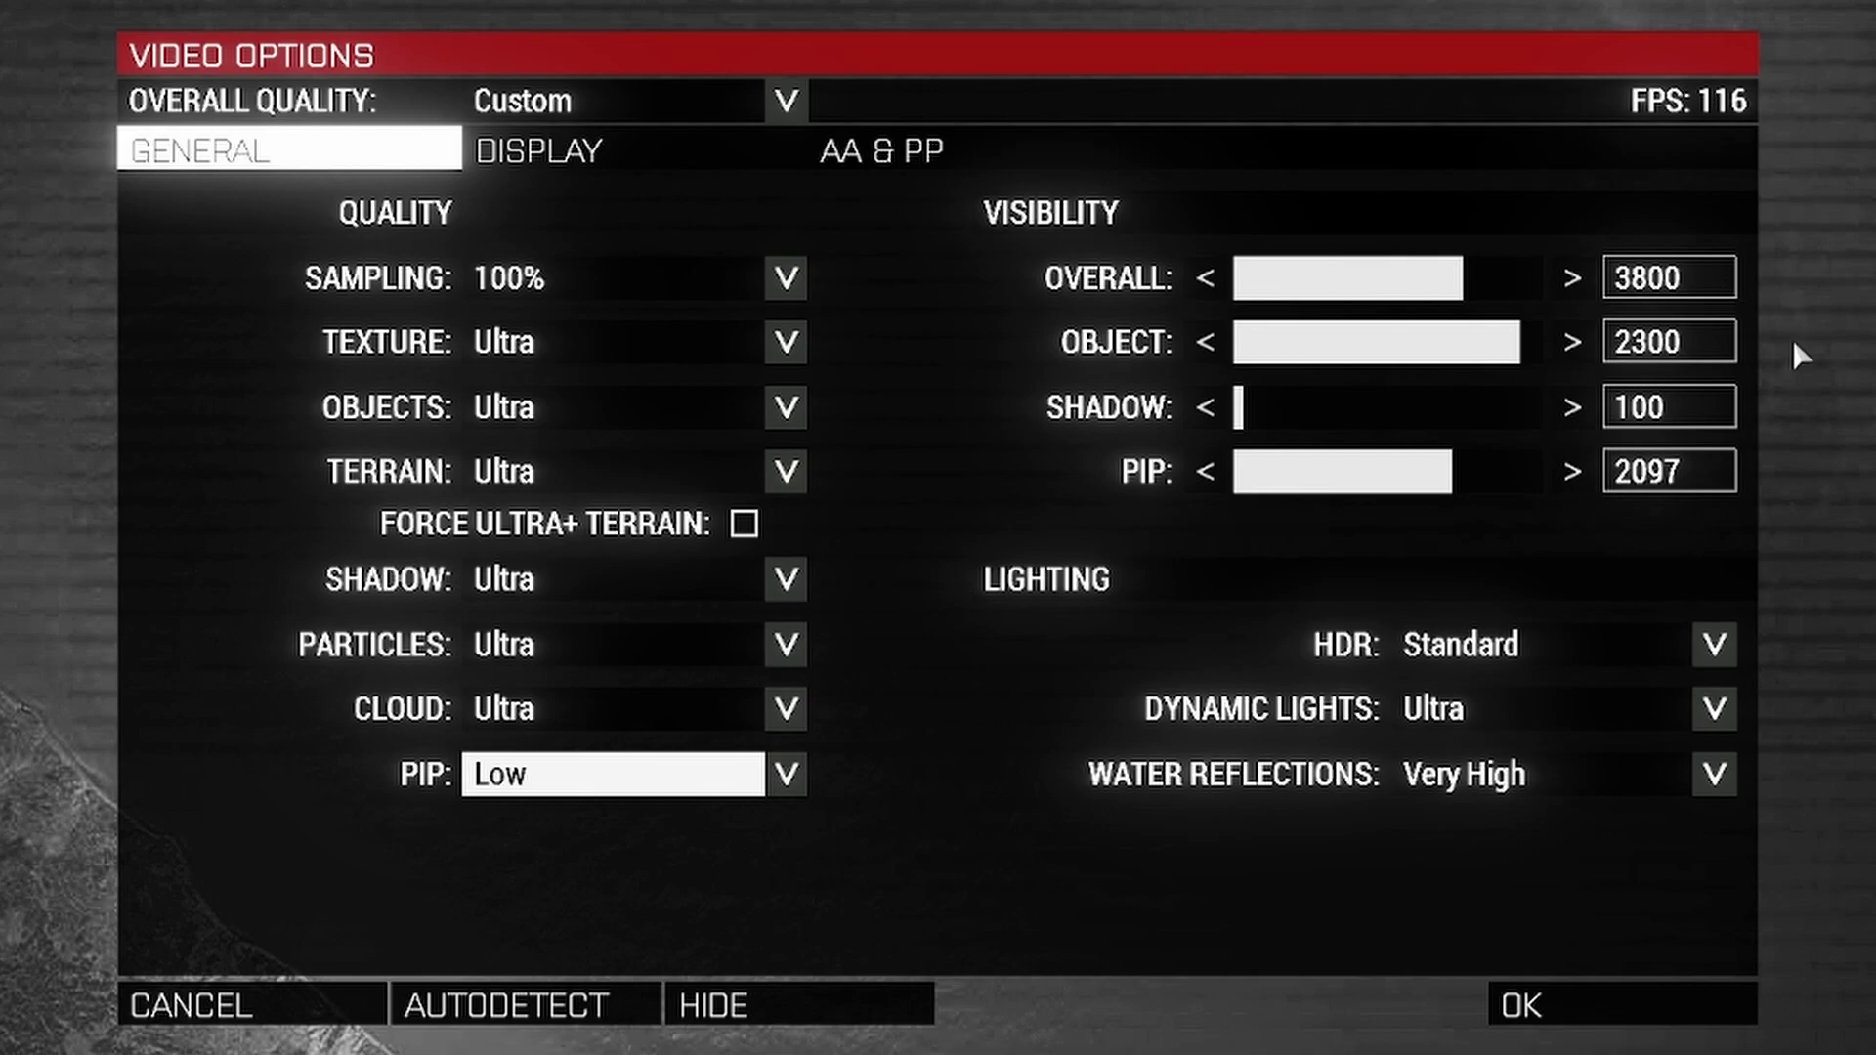
Set the object visibility to 3800 and shadow visibility to 50, and set water reflections to Standard
{"action": "left_click_drag", "start_coordinate": [1526, 368], "coordinate": [1554, 374]}
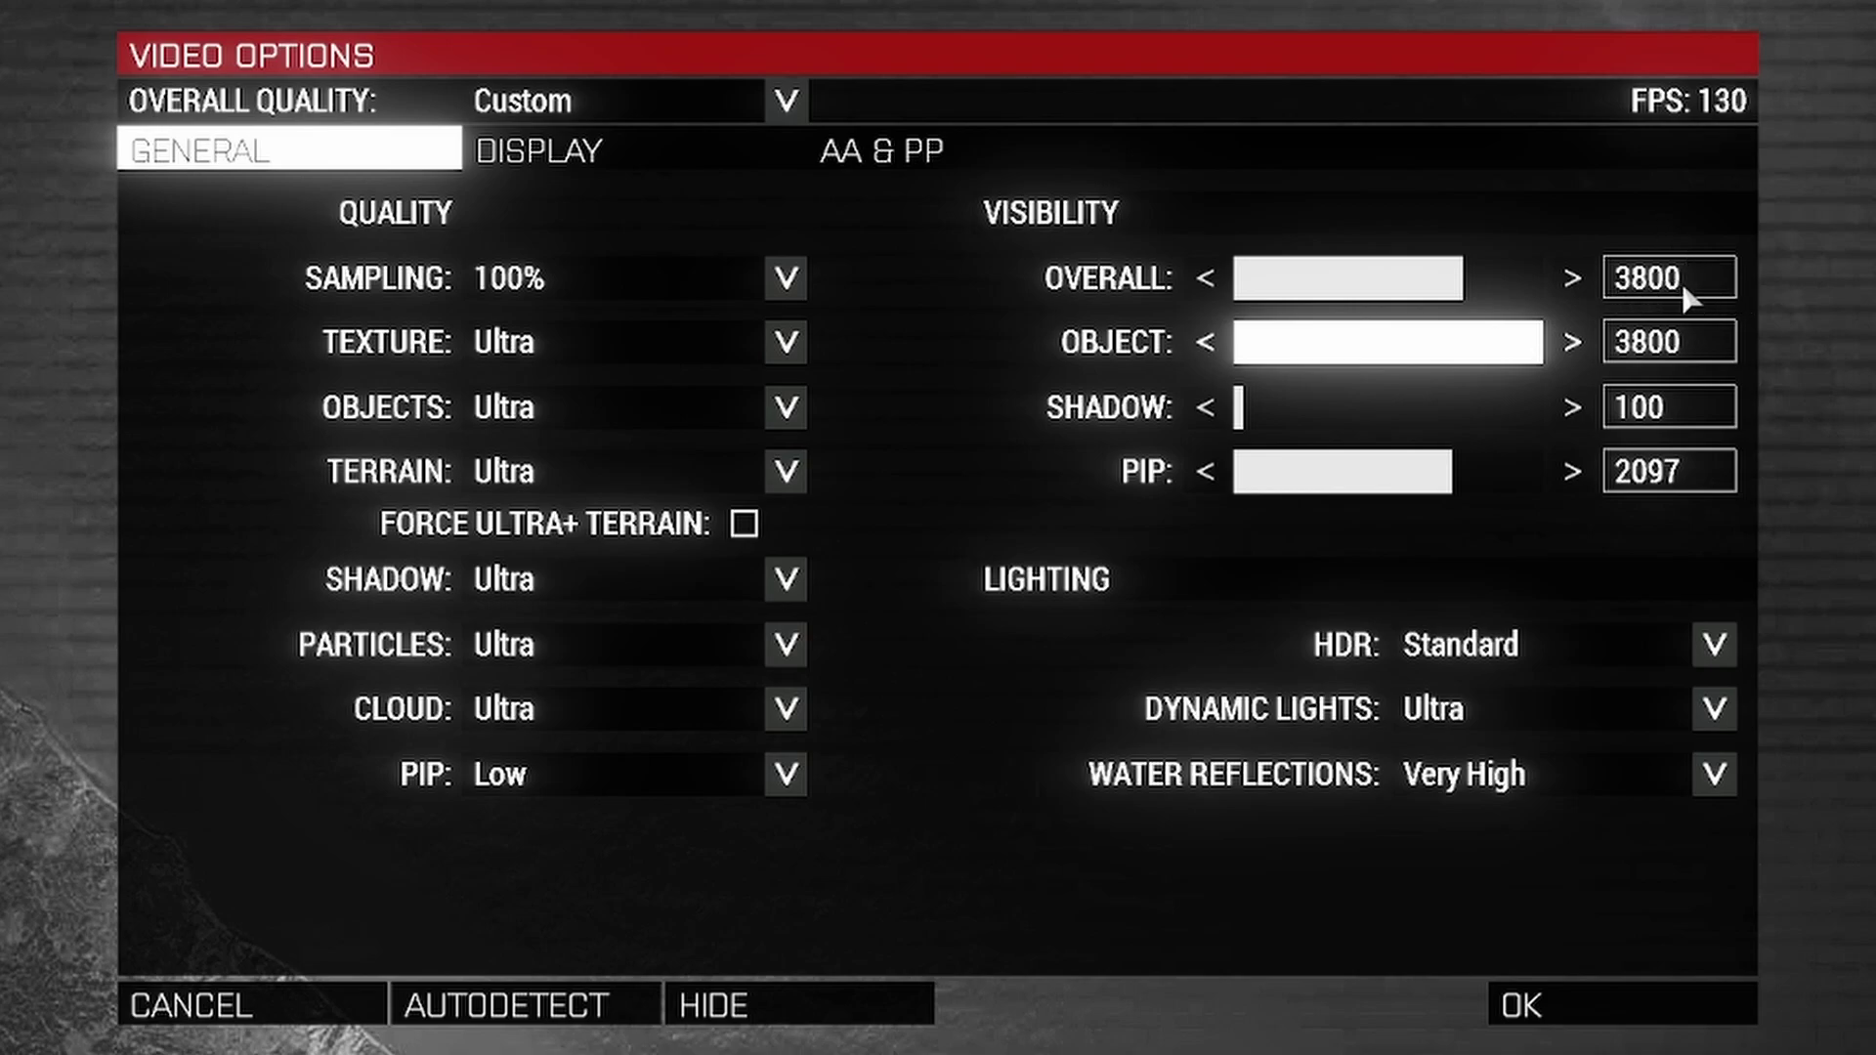
{"action": "left_click", "coordinate": [1603, 421]}
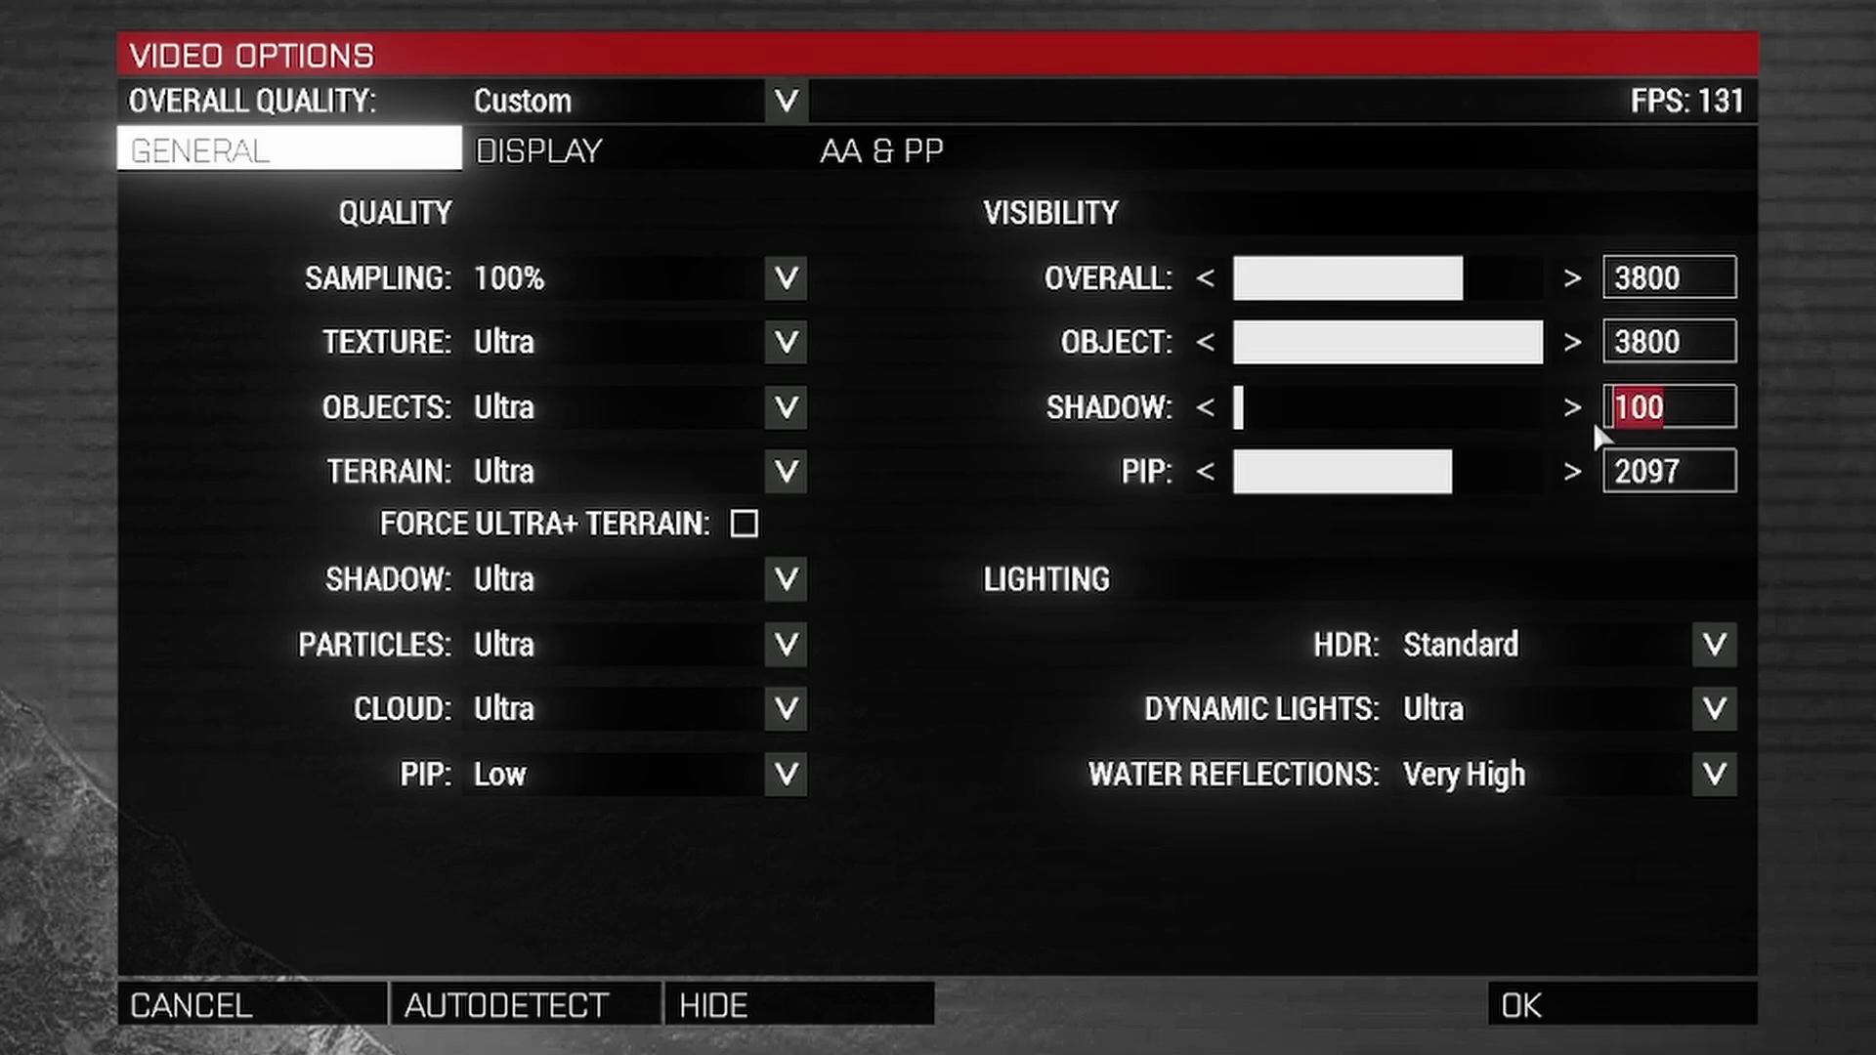
{"action": "type", "text": "50"}
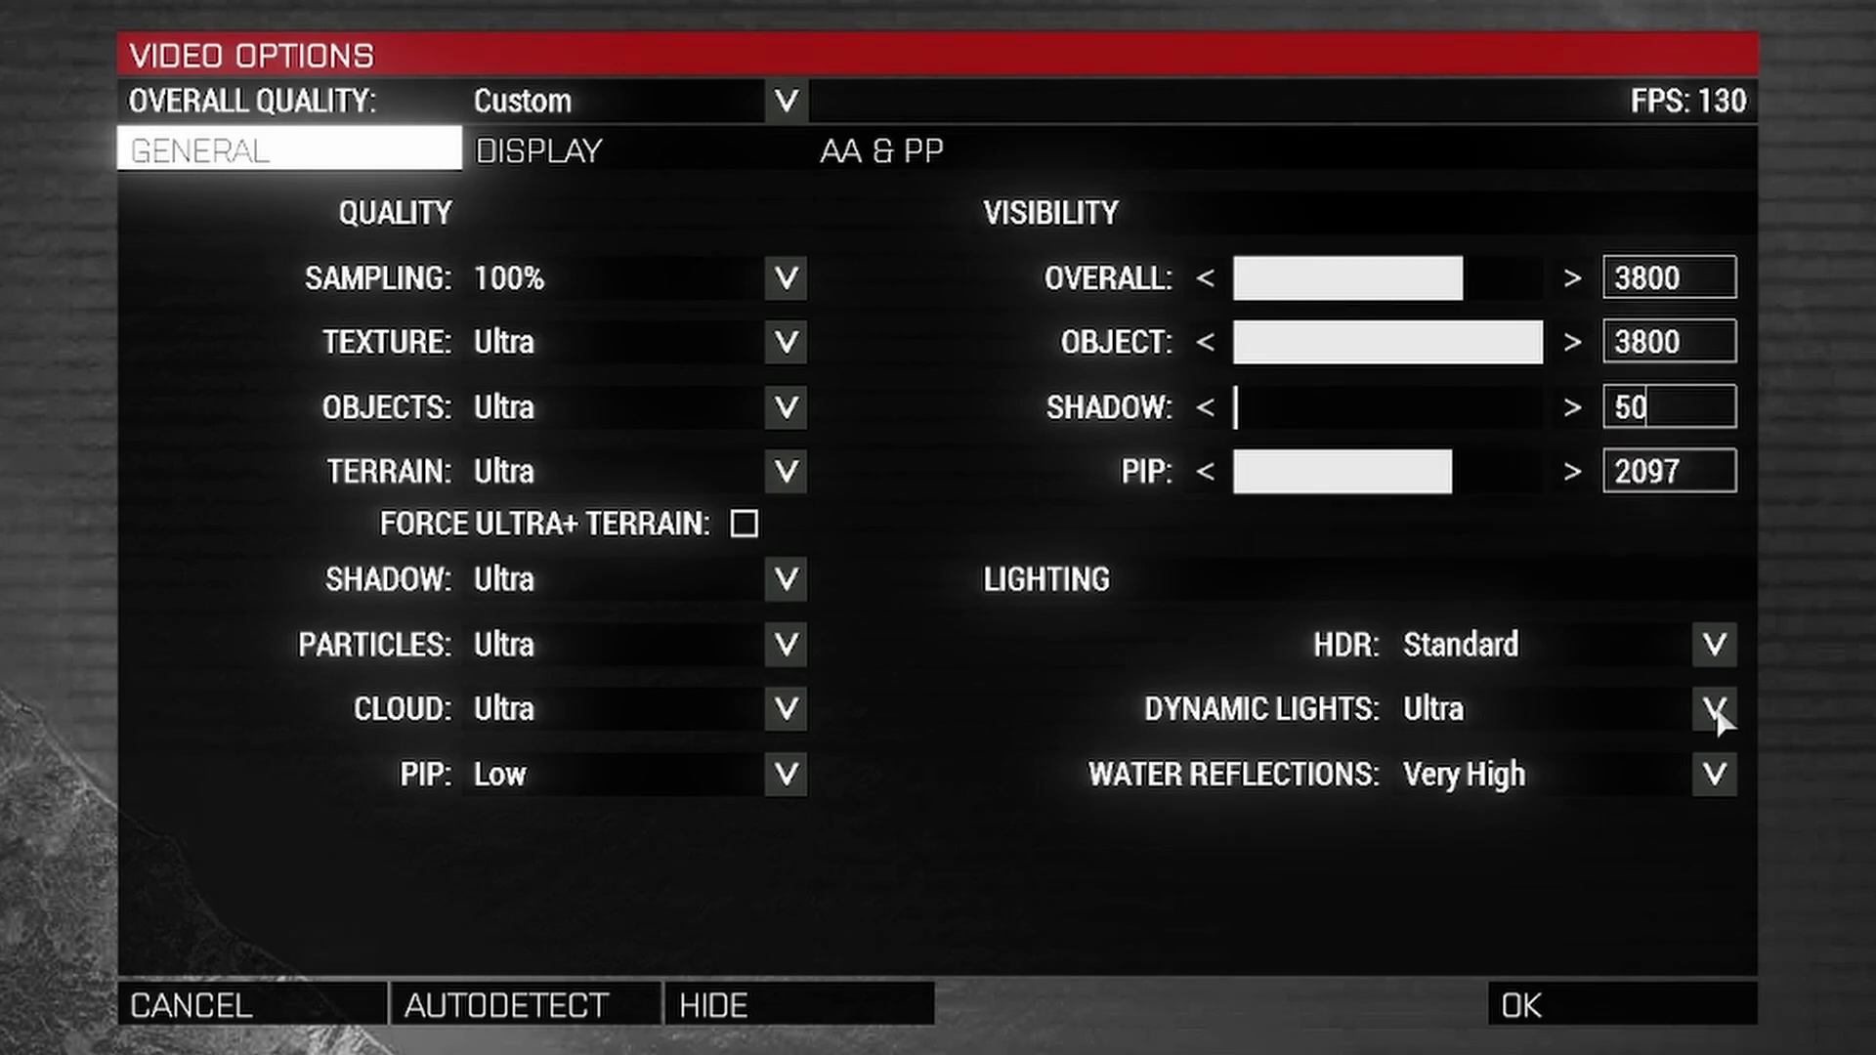
{"action": "left_click", "coordinate": [1715, 779]}
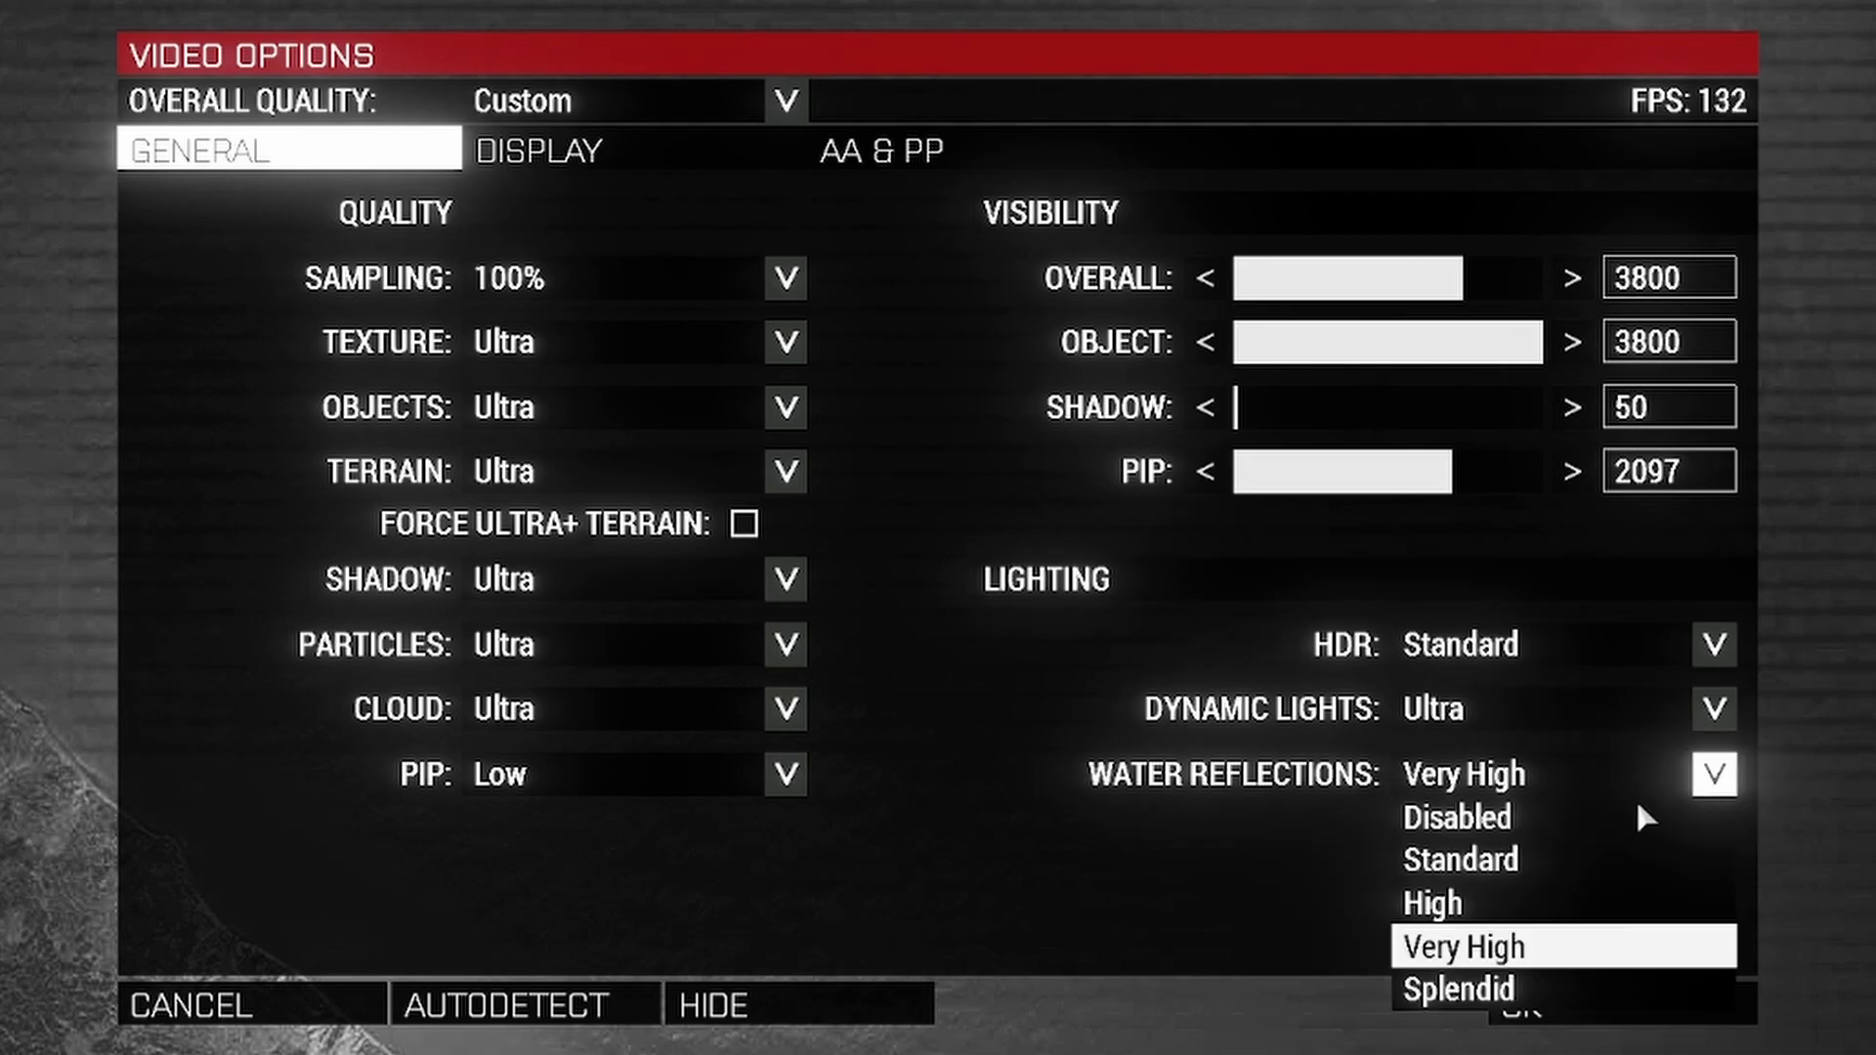
{"action": "left_click", "coordinate": [1543, 860]}
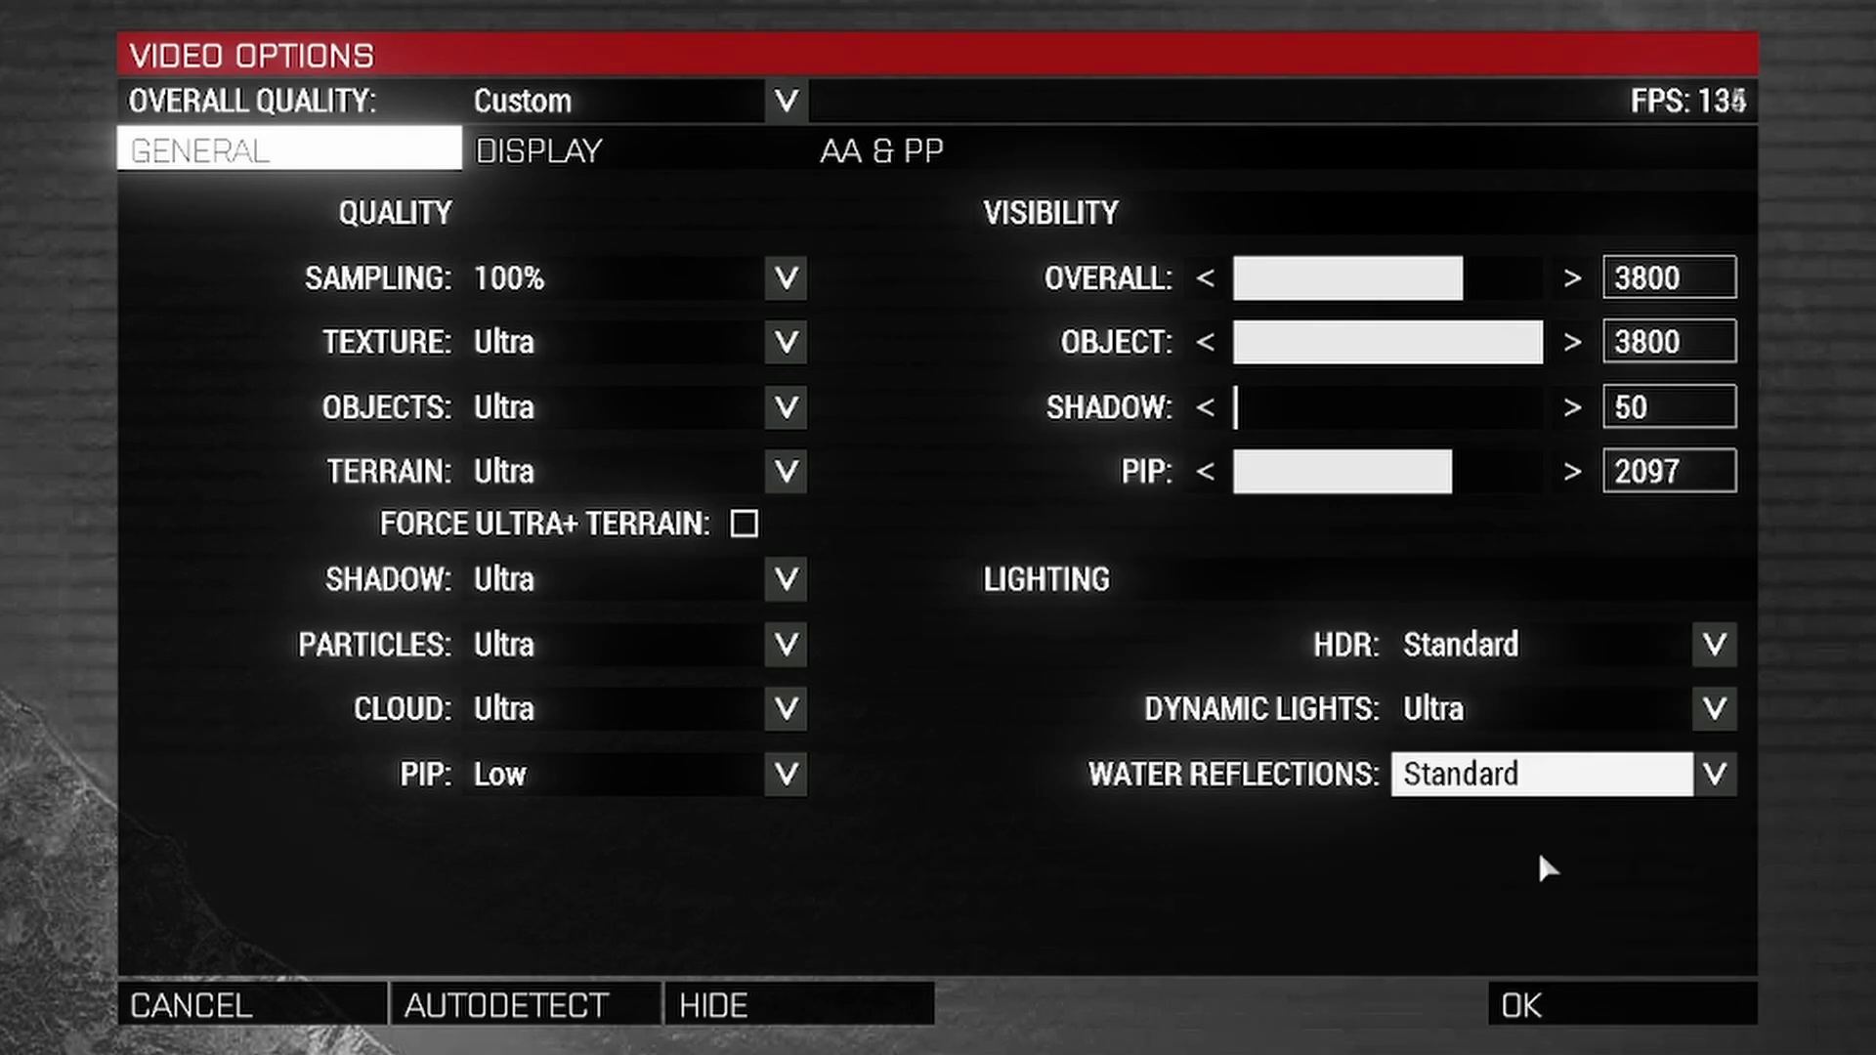
In the display settings, set the display mode to Fullscreen Window and VSync to Disabled
{"action": "left_click", "coordinate": [732, 154]}
{"action": "left_click", "coordinate": [787, 213]}
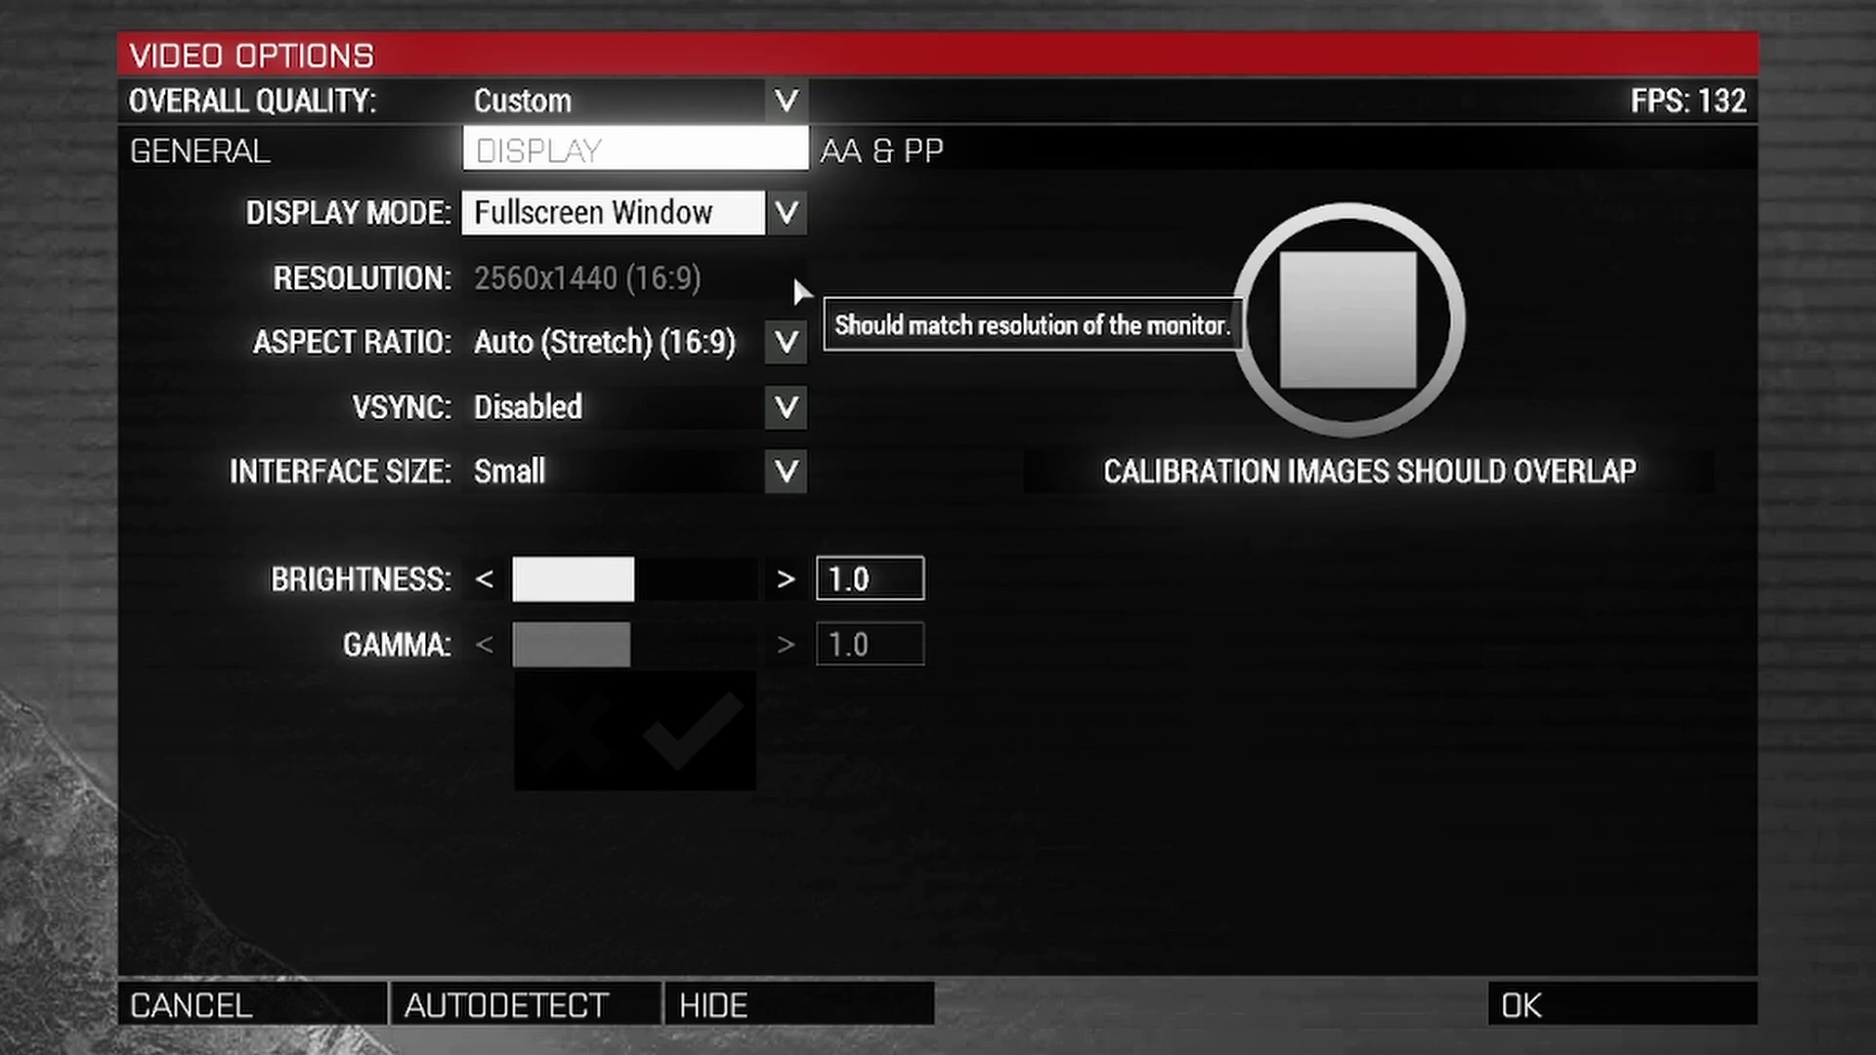
{"action": "left_click", "coordinate": [786, 406]}
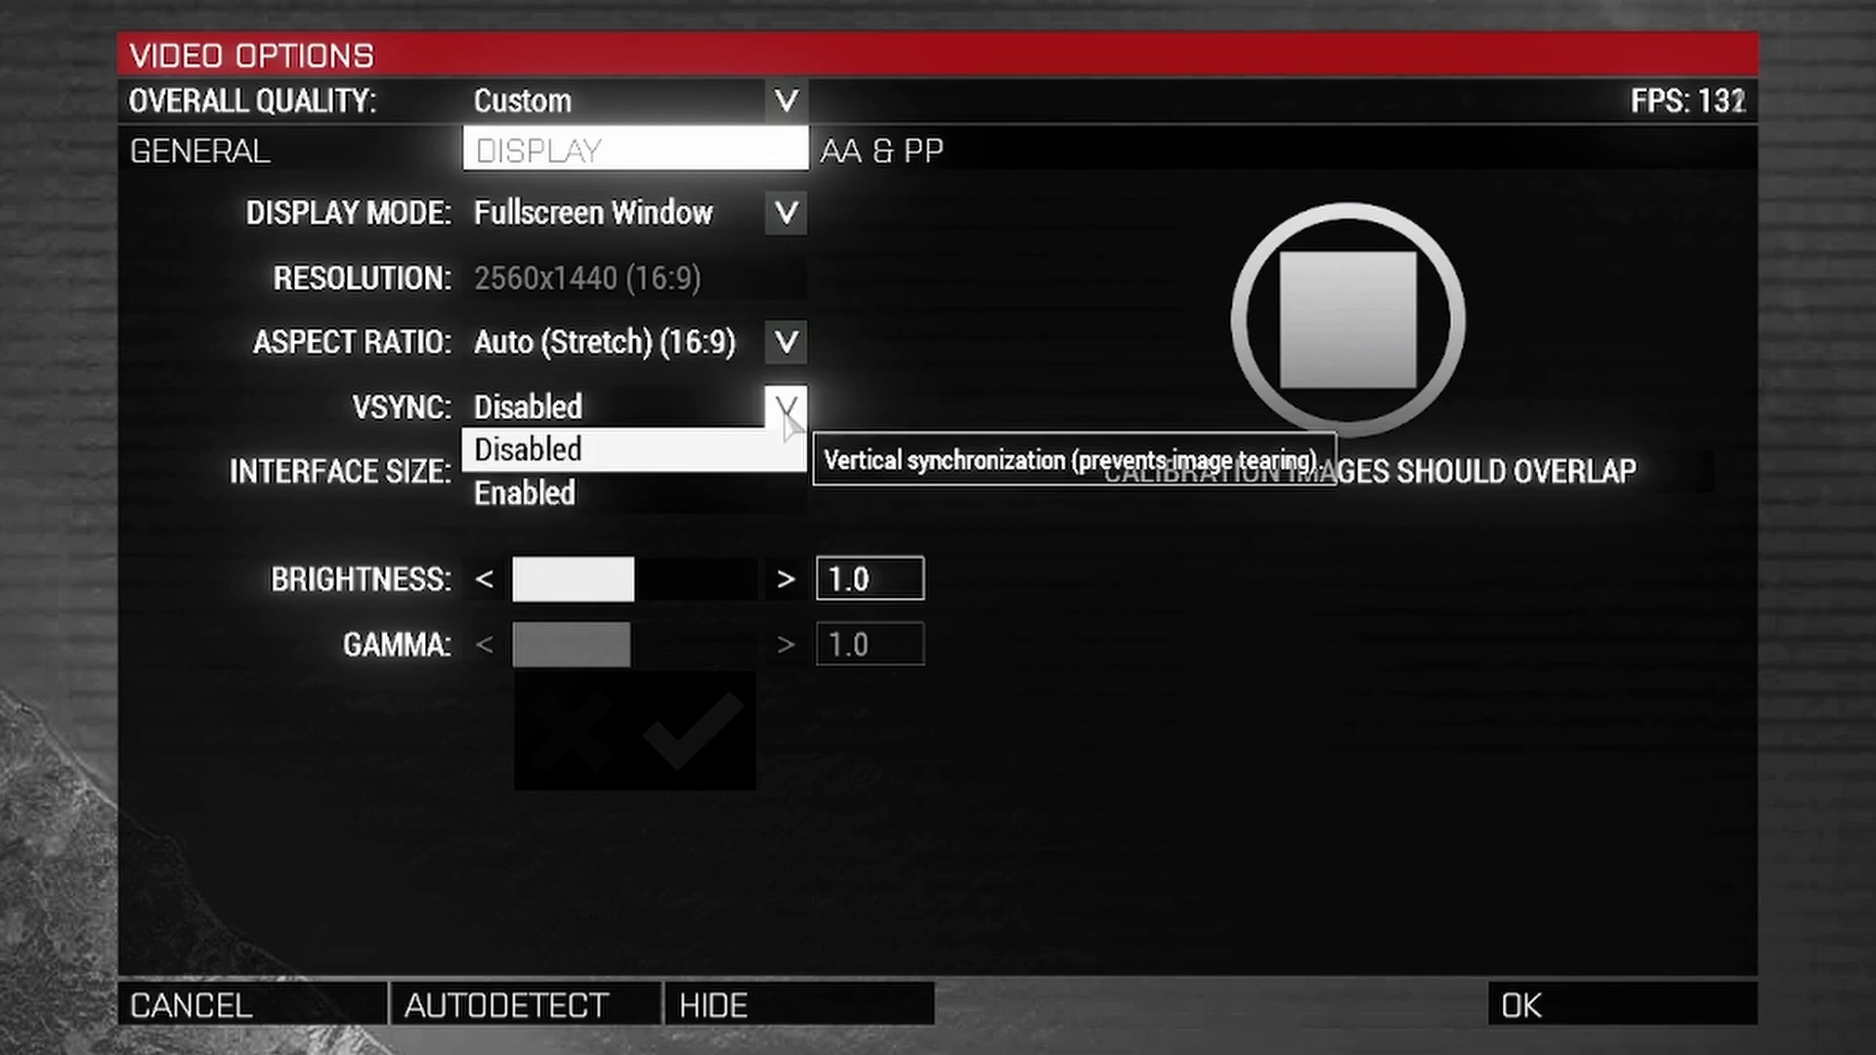
{"action": "left_click", "coordinate": [668, 445]}
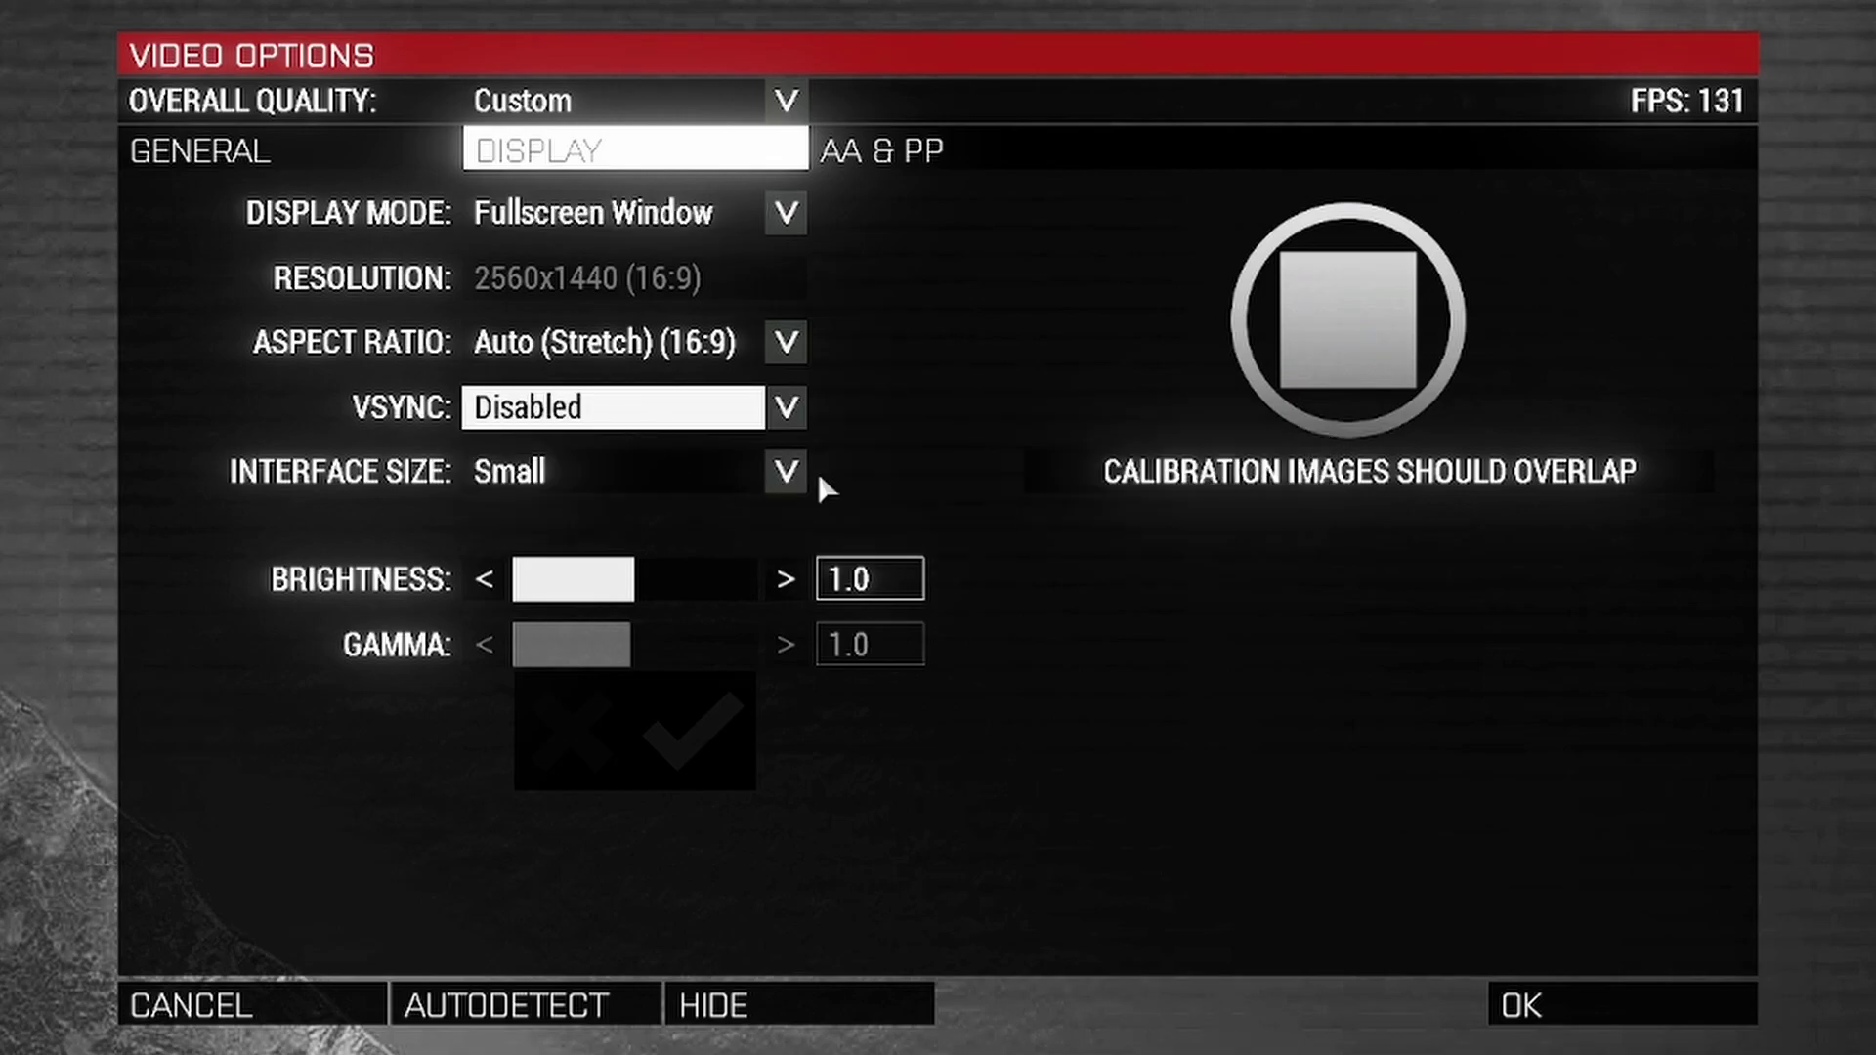
Set the bloom, radial blur, rotation blur and depth of field postprocesses to 0, and the sharpen filter to 100
{"action": "left_click", "coordinate": [1094, 154]}
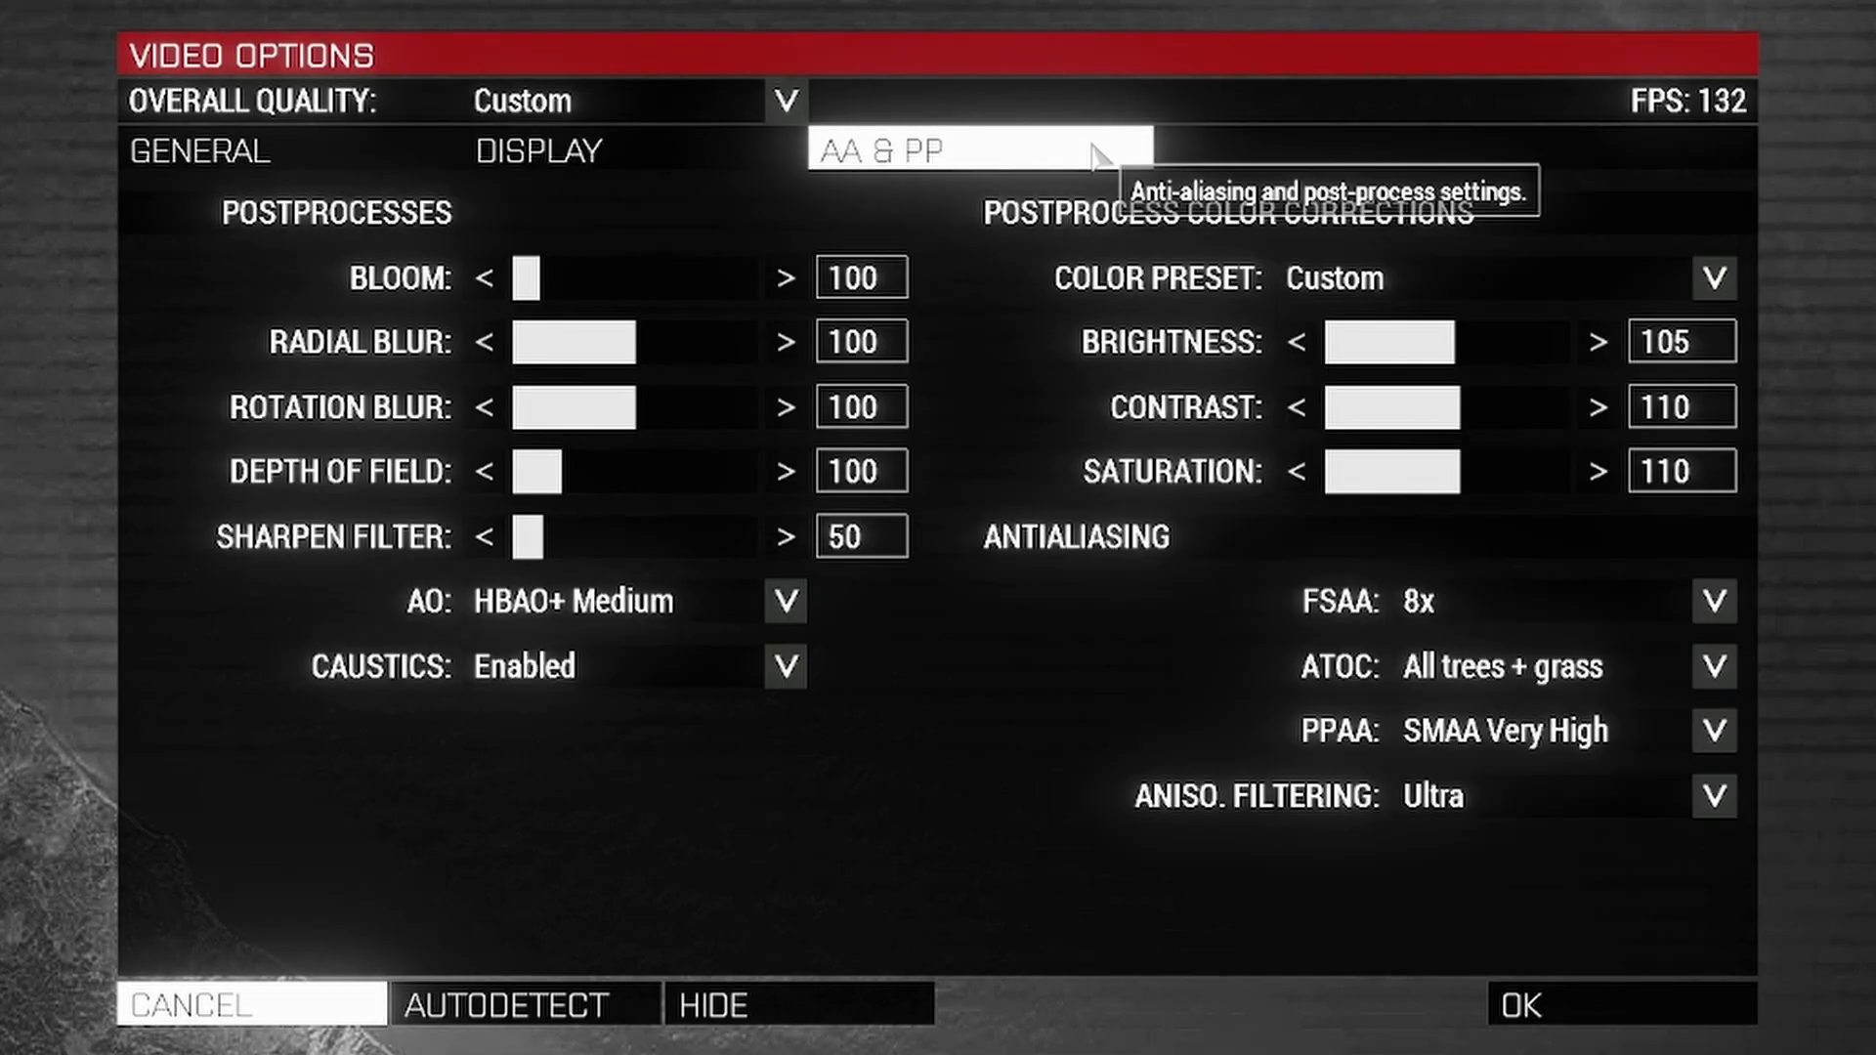
{"action": "left_click_drag", "start_coordinate": [562, 287], "coordinate": [371, 402]}
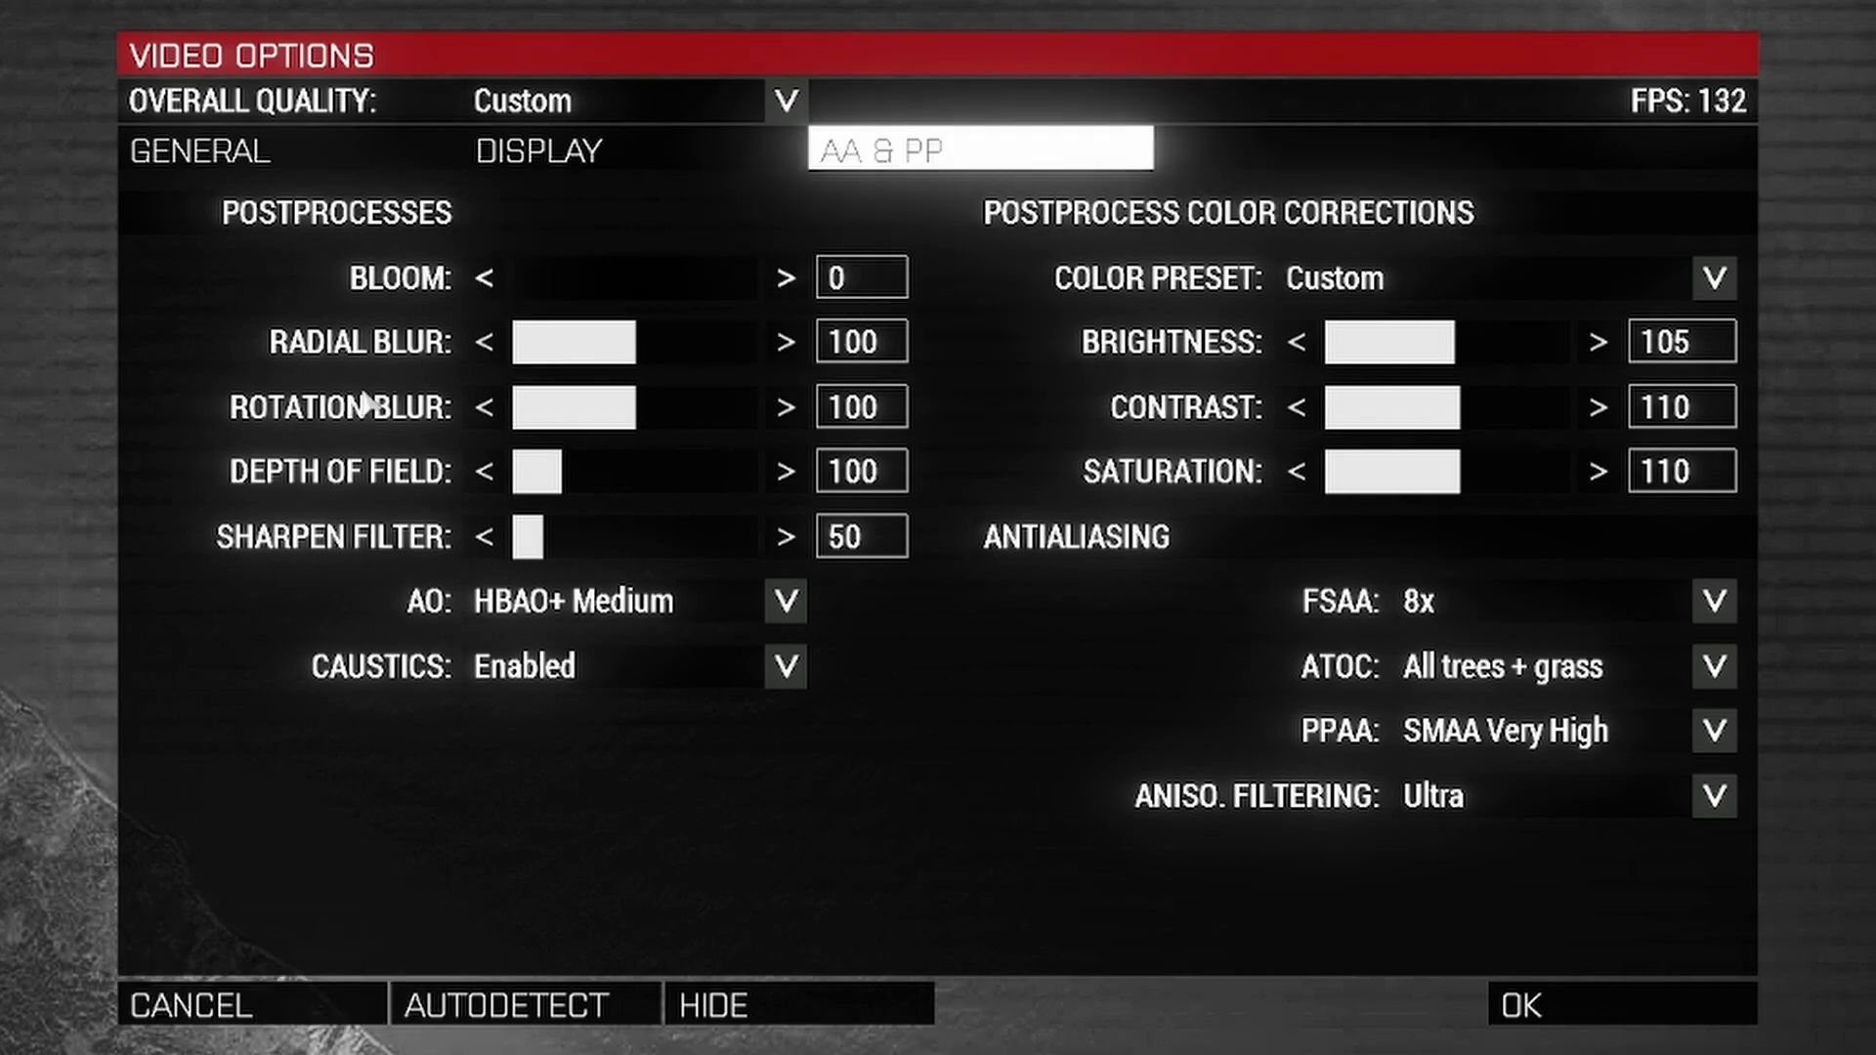
{"action": "left_click_drag", "start_coordinate": [608, 353], "coordinate": [478, 351]}
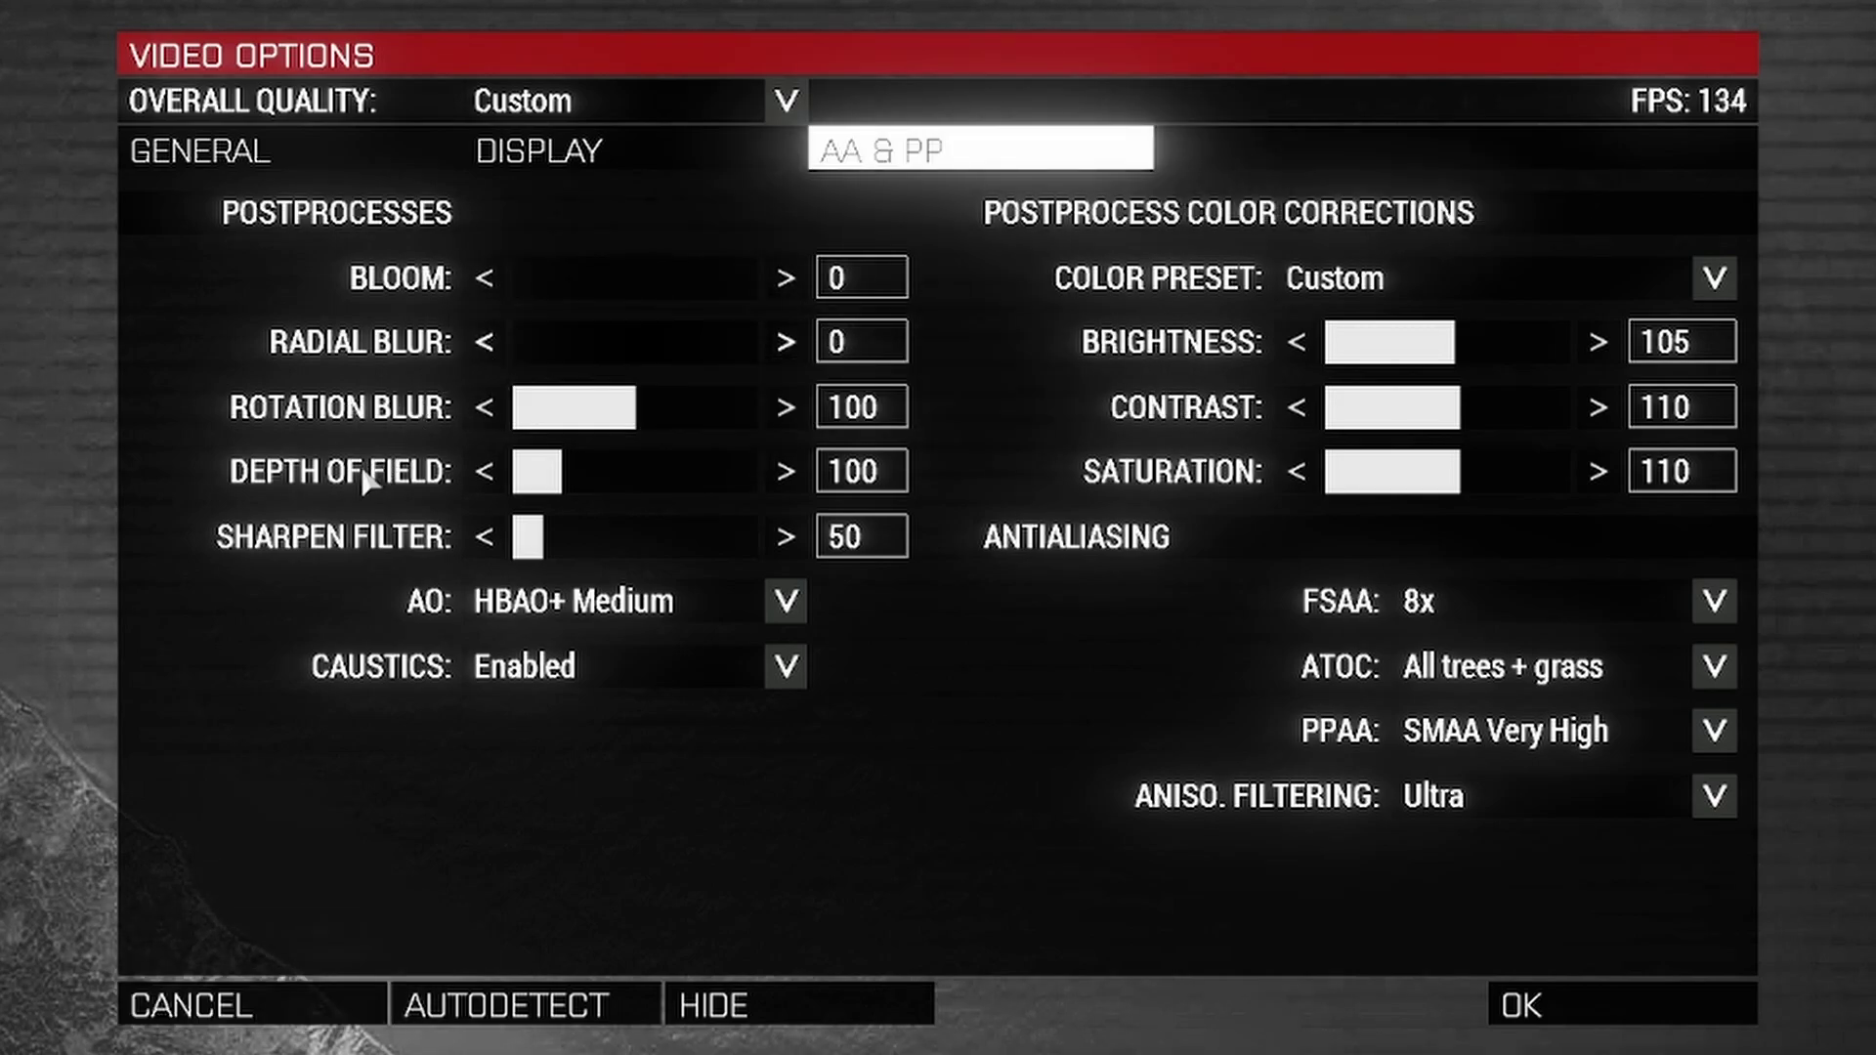
{"action": "left_click_drag", "start_coordinate": [626, 410], "coordinate": [466, 418]}
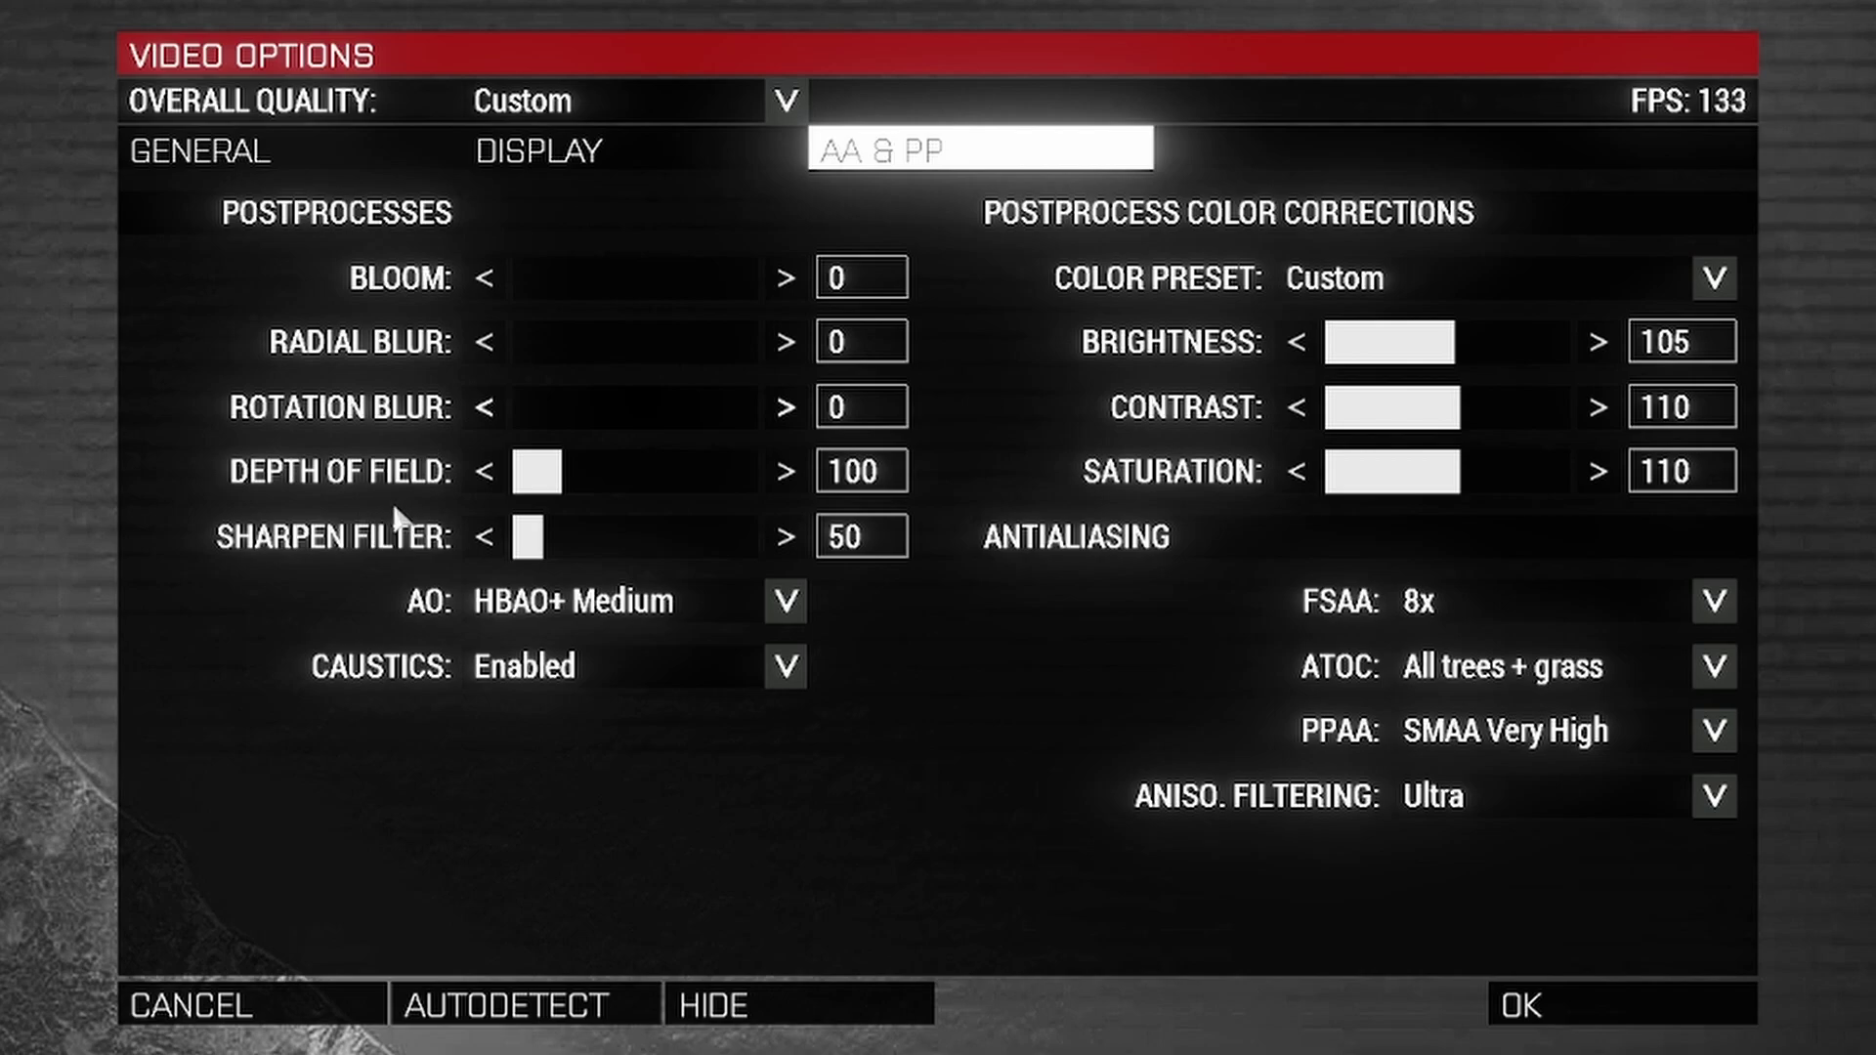
{"action": "left_click_drag", "start_coordinate": [532, 473], "coordinate": [454, 500]}
{"action": "left_click_drag", "start_coordinate": [877, 546], "coordinate": [832, 552]}
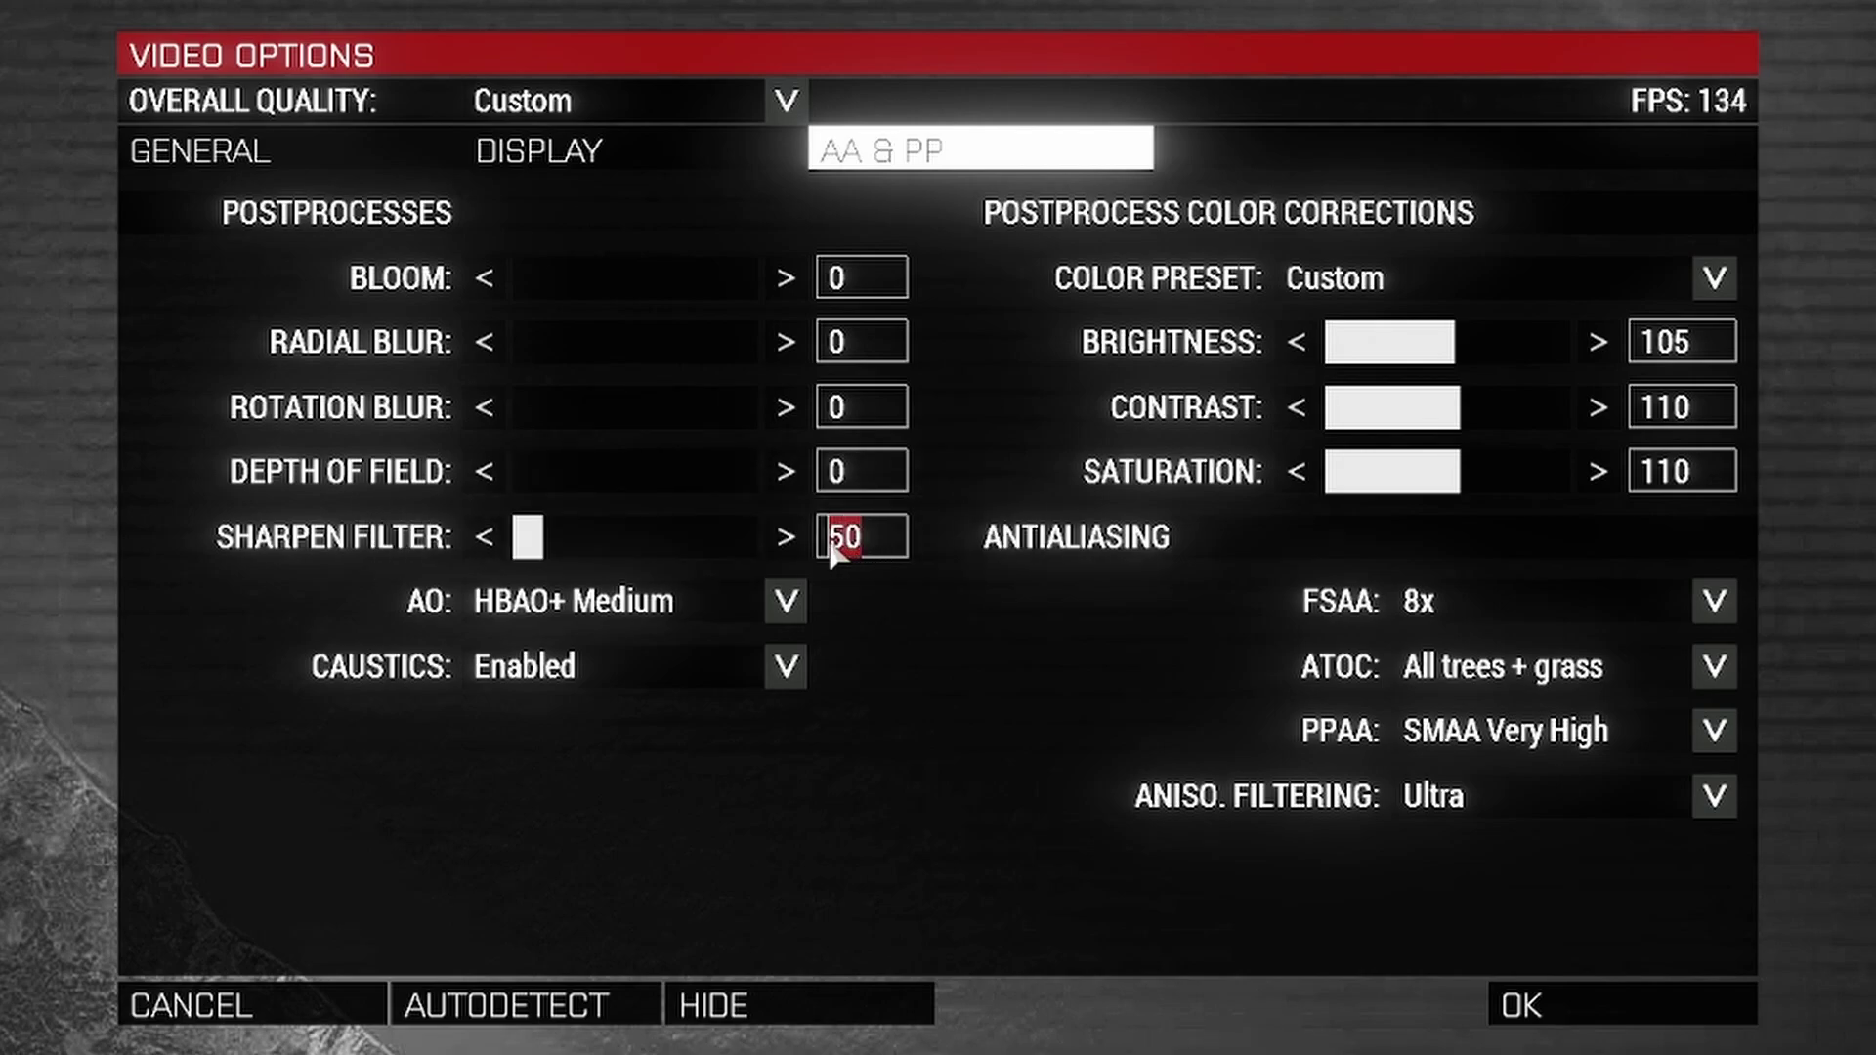
{"action": "type", "text": "100"}
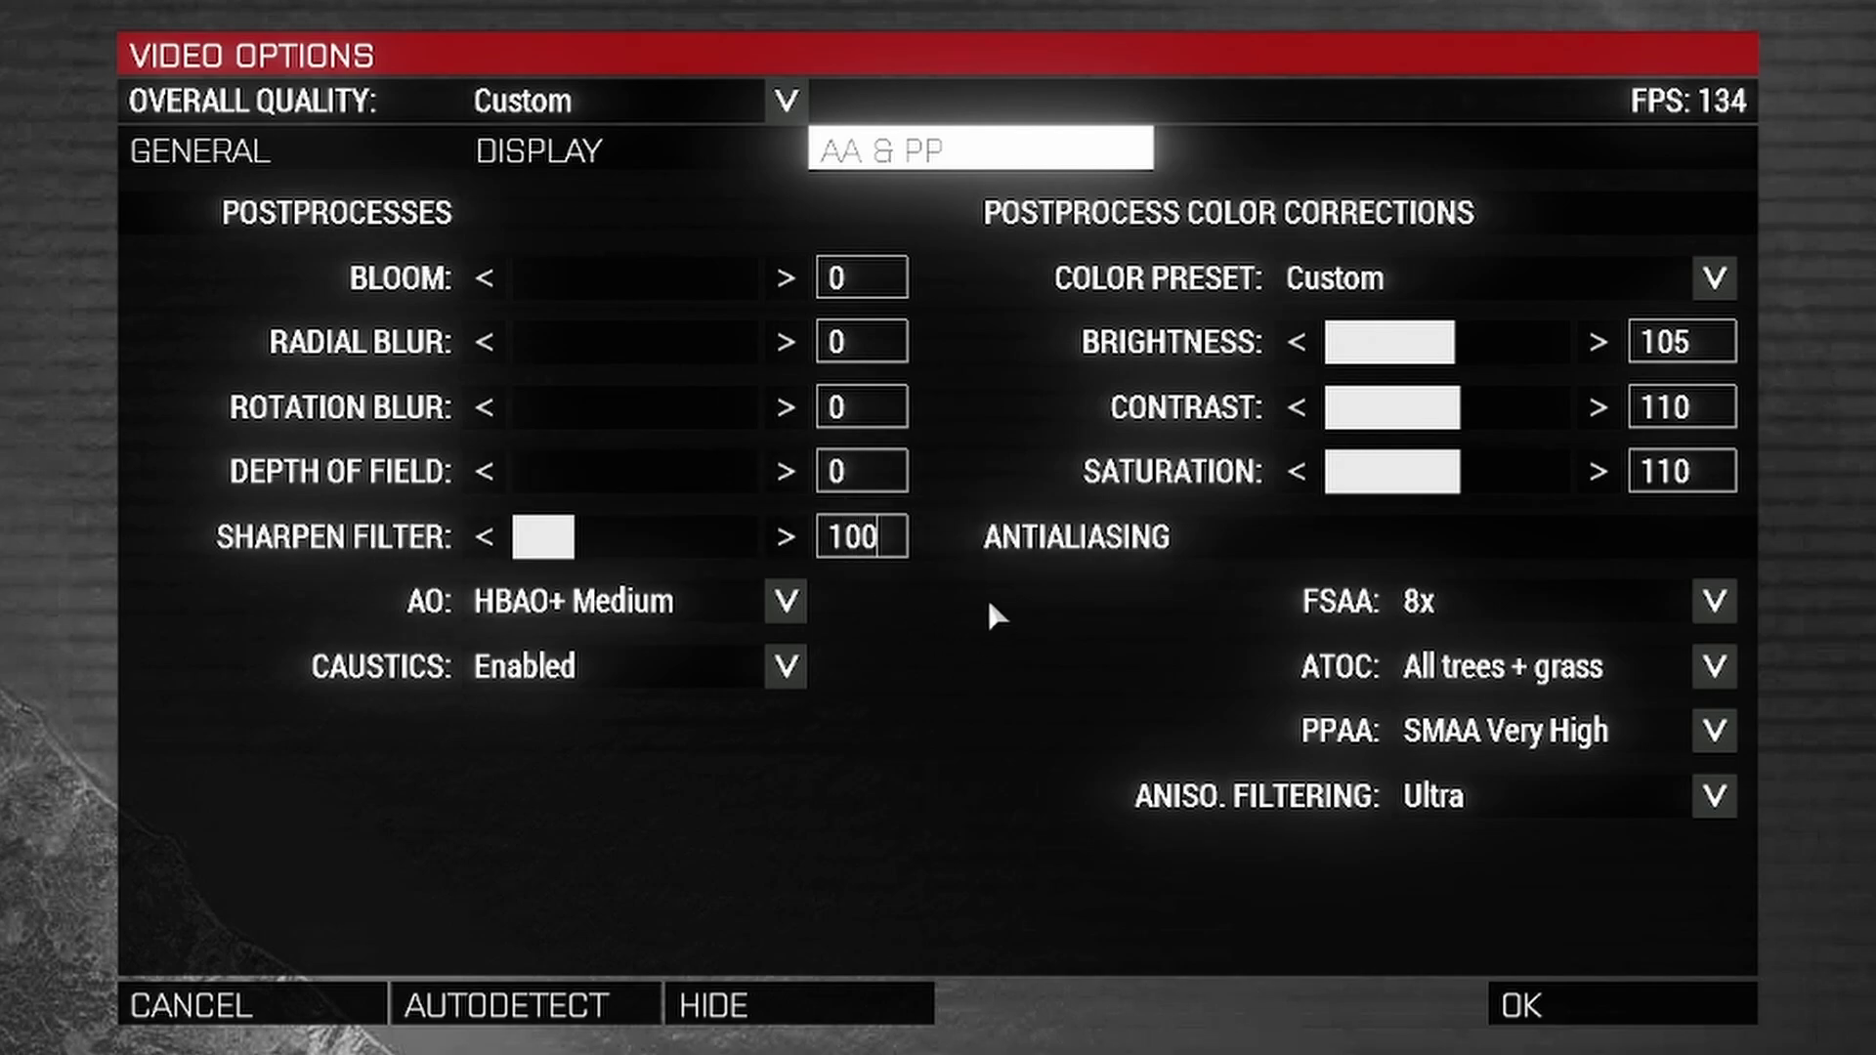
Set ambient occlusion to HBAO+ Strong and FSAA antialiasing to Disabled
{"action": "left_click", "coordinate": [786, 601]}
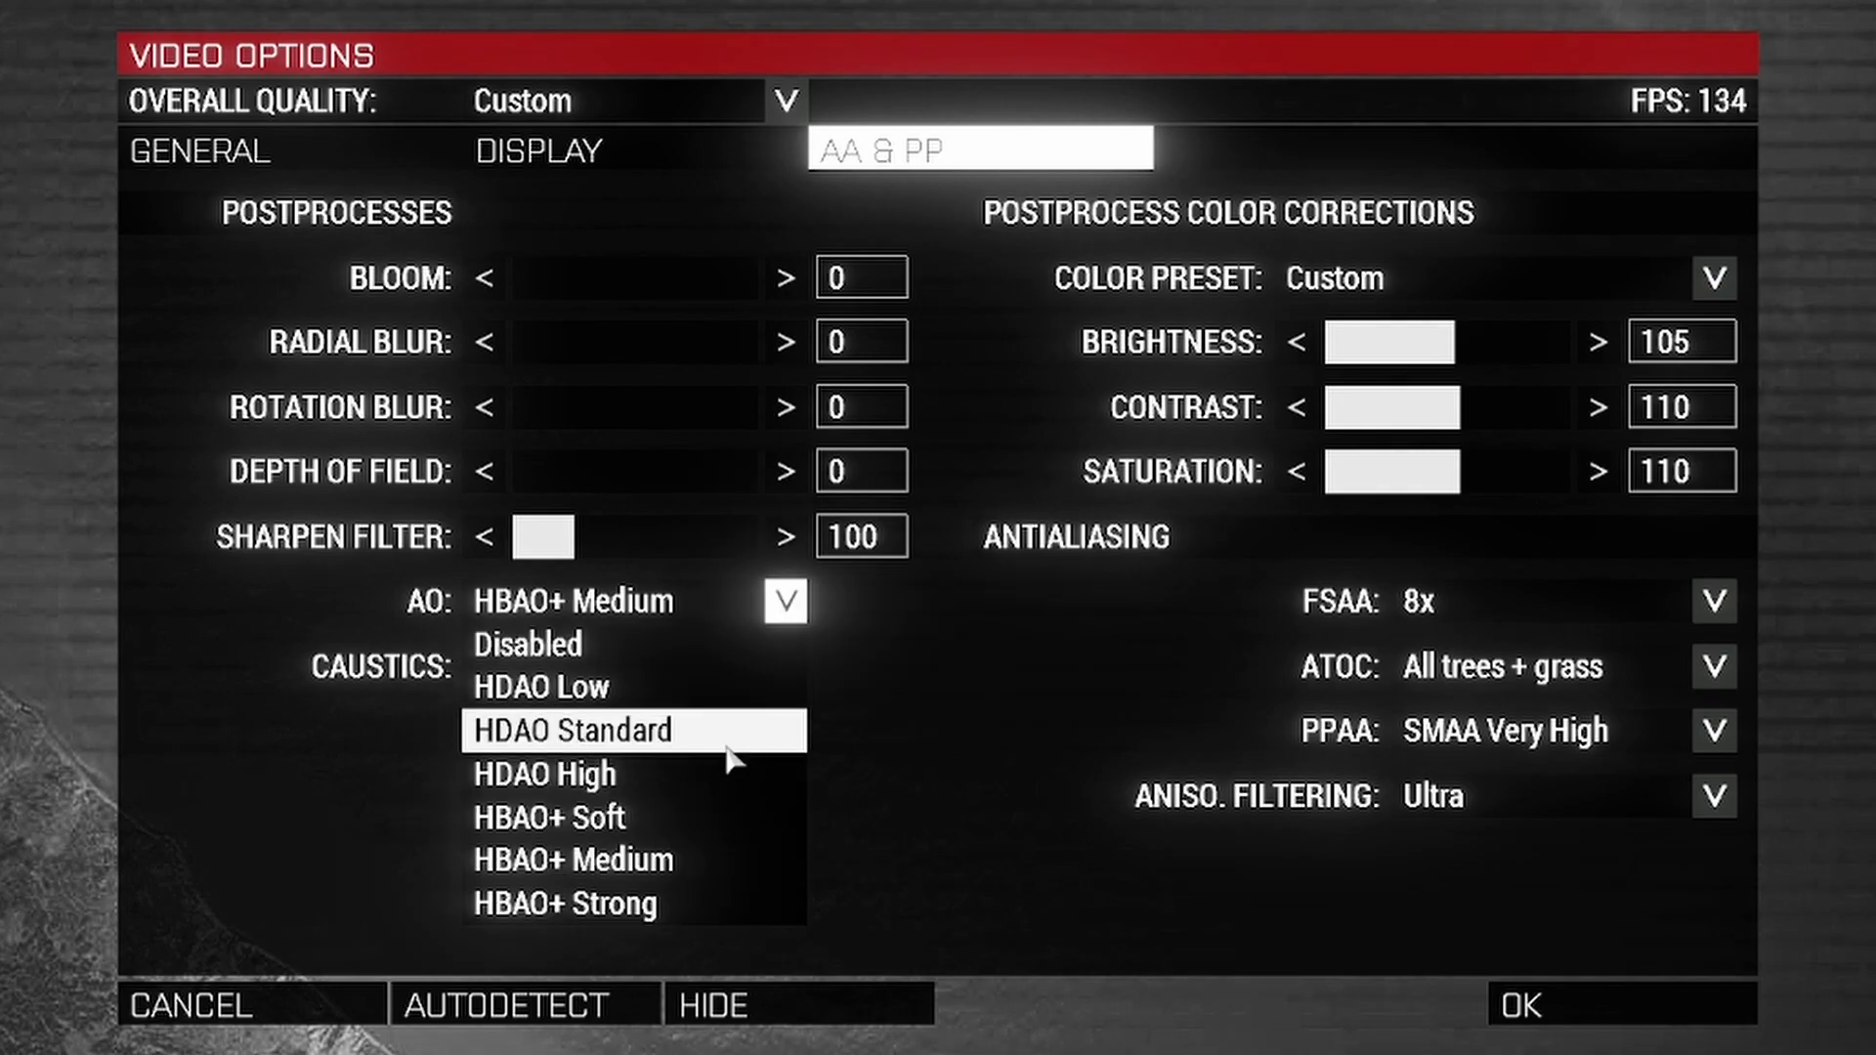
{"action": "left_click", "coordinate": [657, 905]}
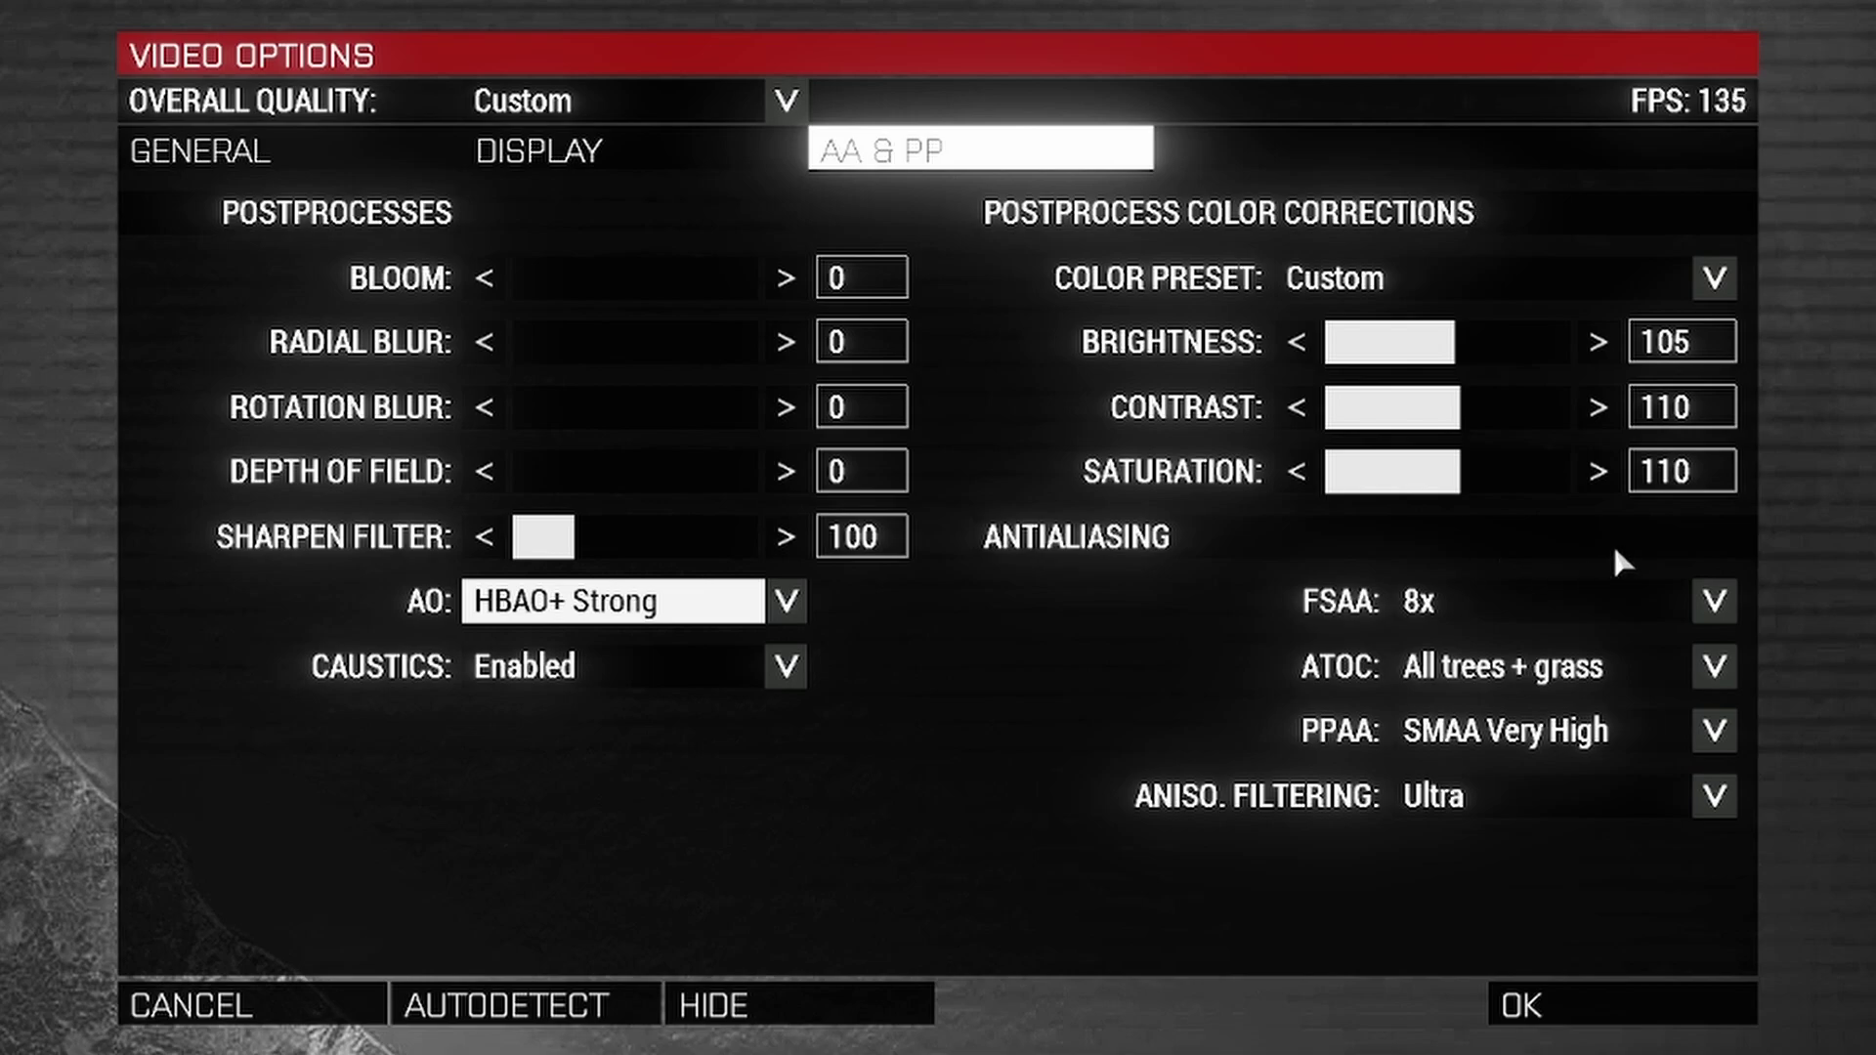
{"action": "left_click", "coordinate": [1716, 603]}
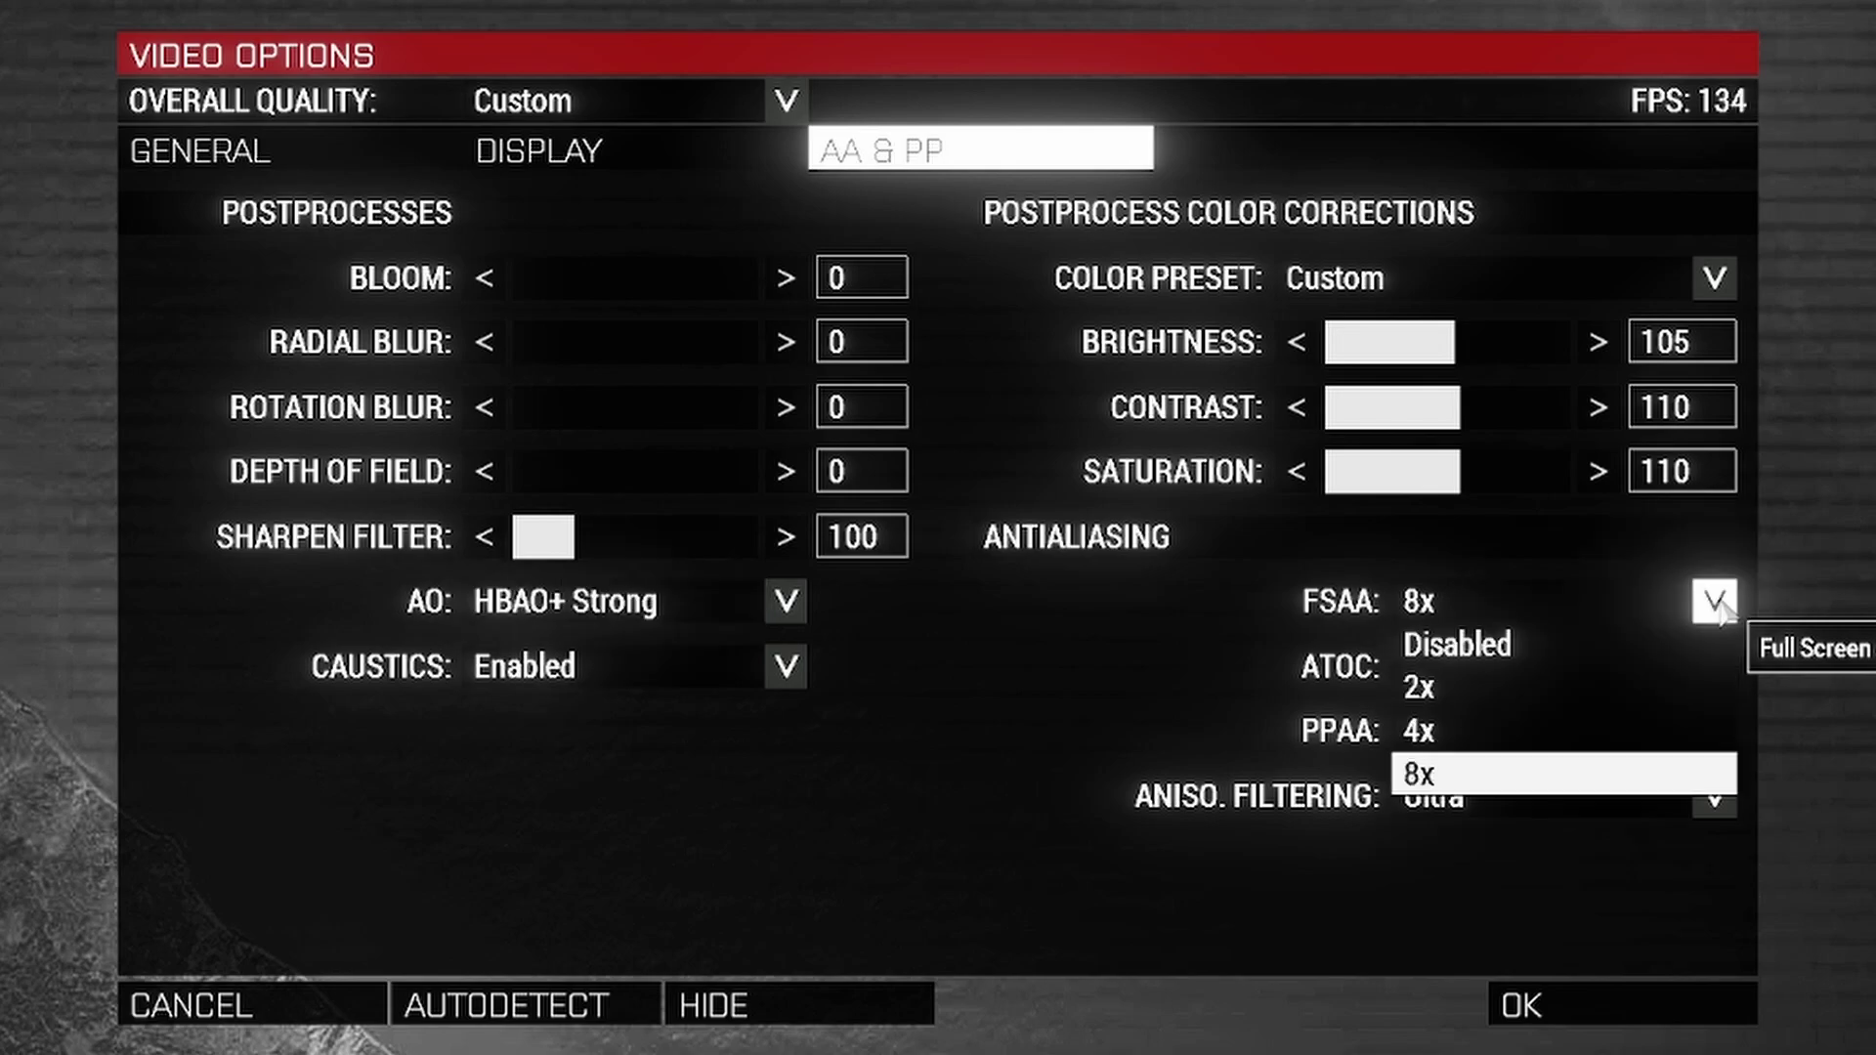
{"action": "left_click", "coordinate": [1548, 646]}
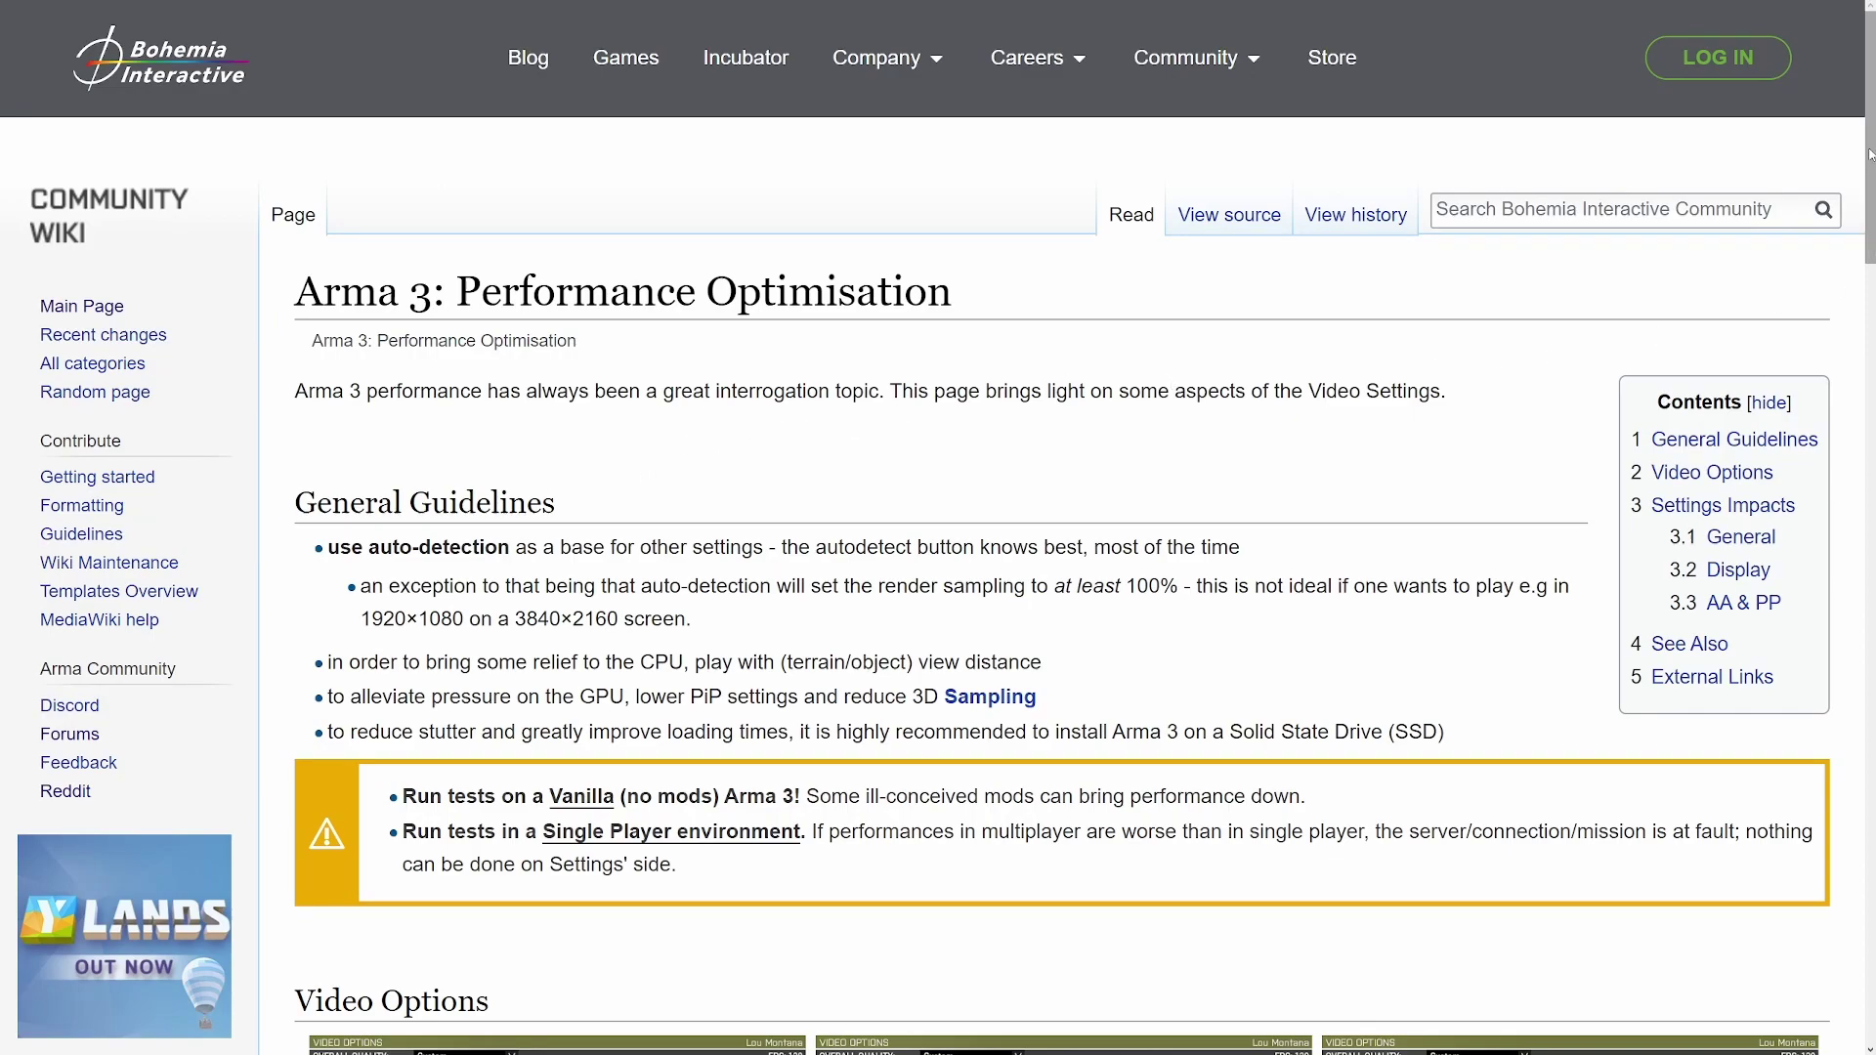
In the web browser, review the guidelines and settings impact tables on the Arma 3: Performance Optimisation wiki page
{"action": "scroll", "coordinate": [1703, 326], "scroll_direction": "down", "scroll_amount": 1}
{"action": "scroll", "coordinate": [938, 527], "scroll_direction": "down", "scroll_amount": 2}
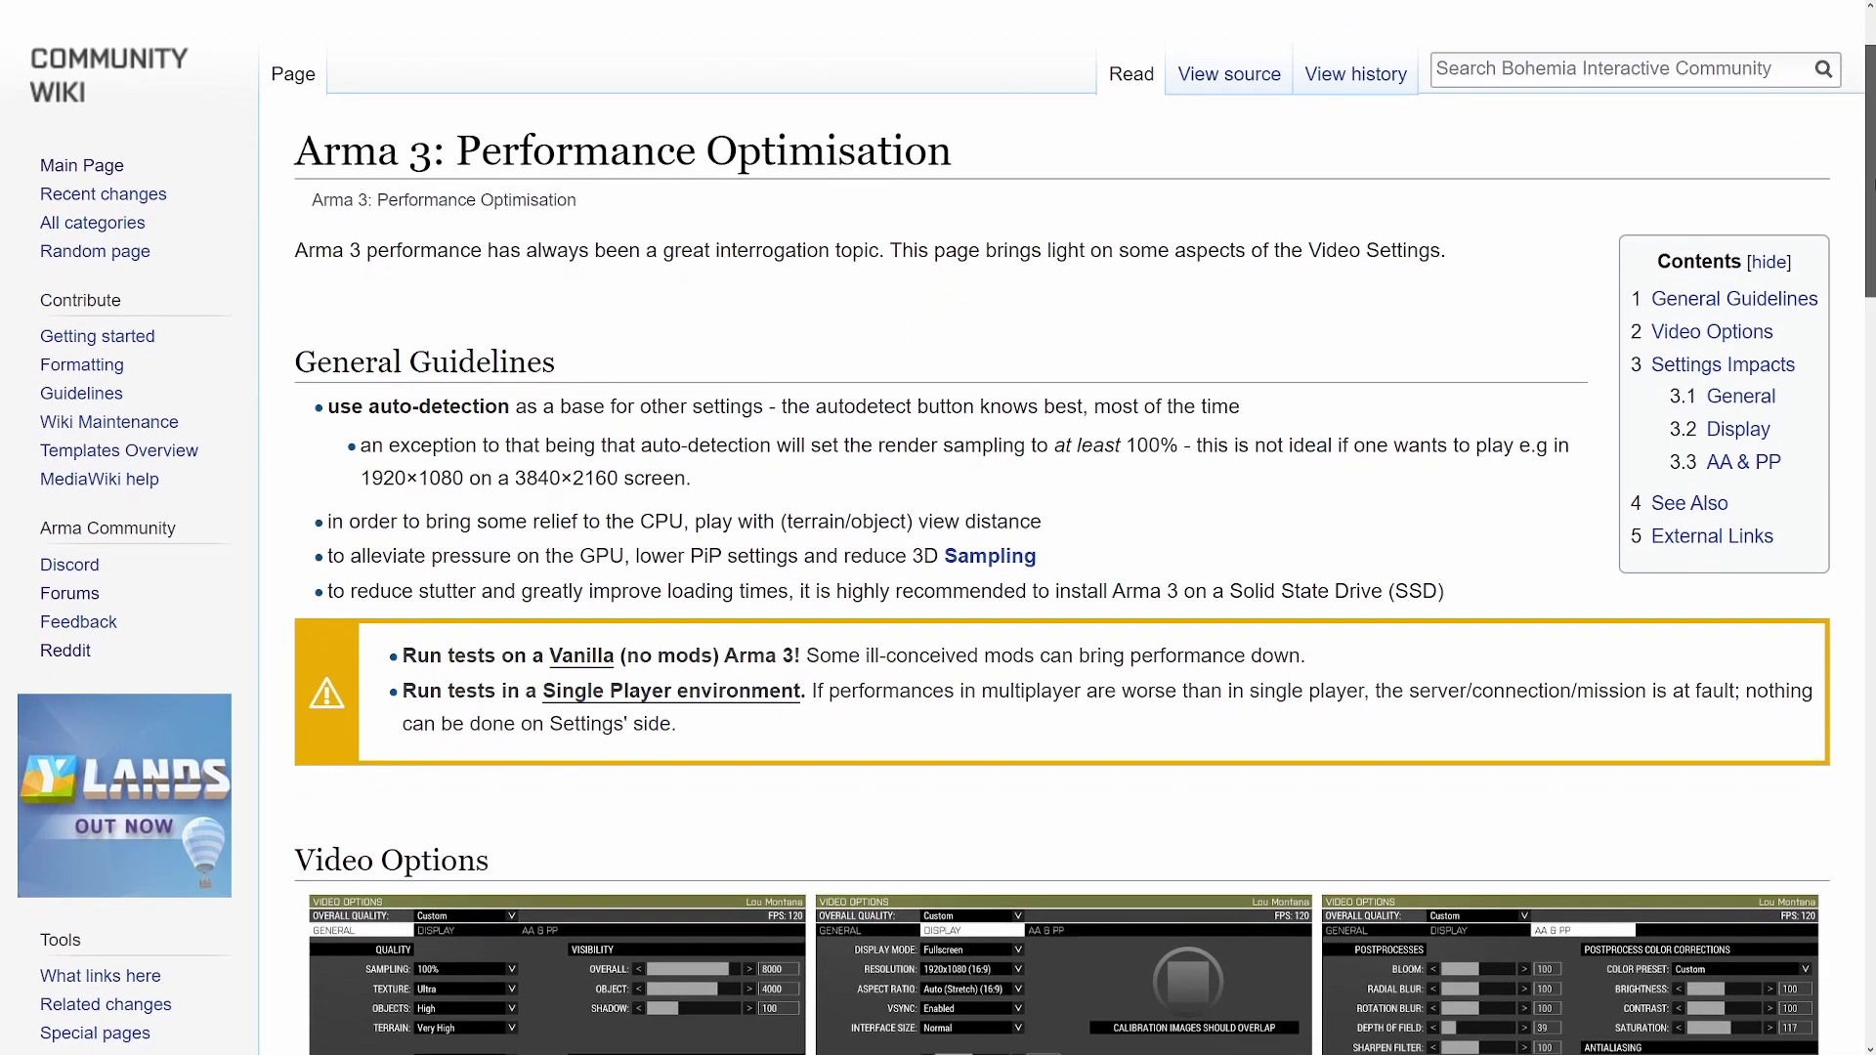
{"action": "scroll", "coordinate": [938, 528], "scroll_direction": "down", "scroll_amount": 10}
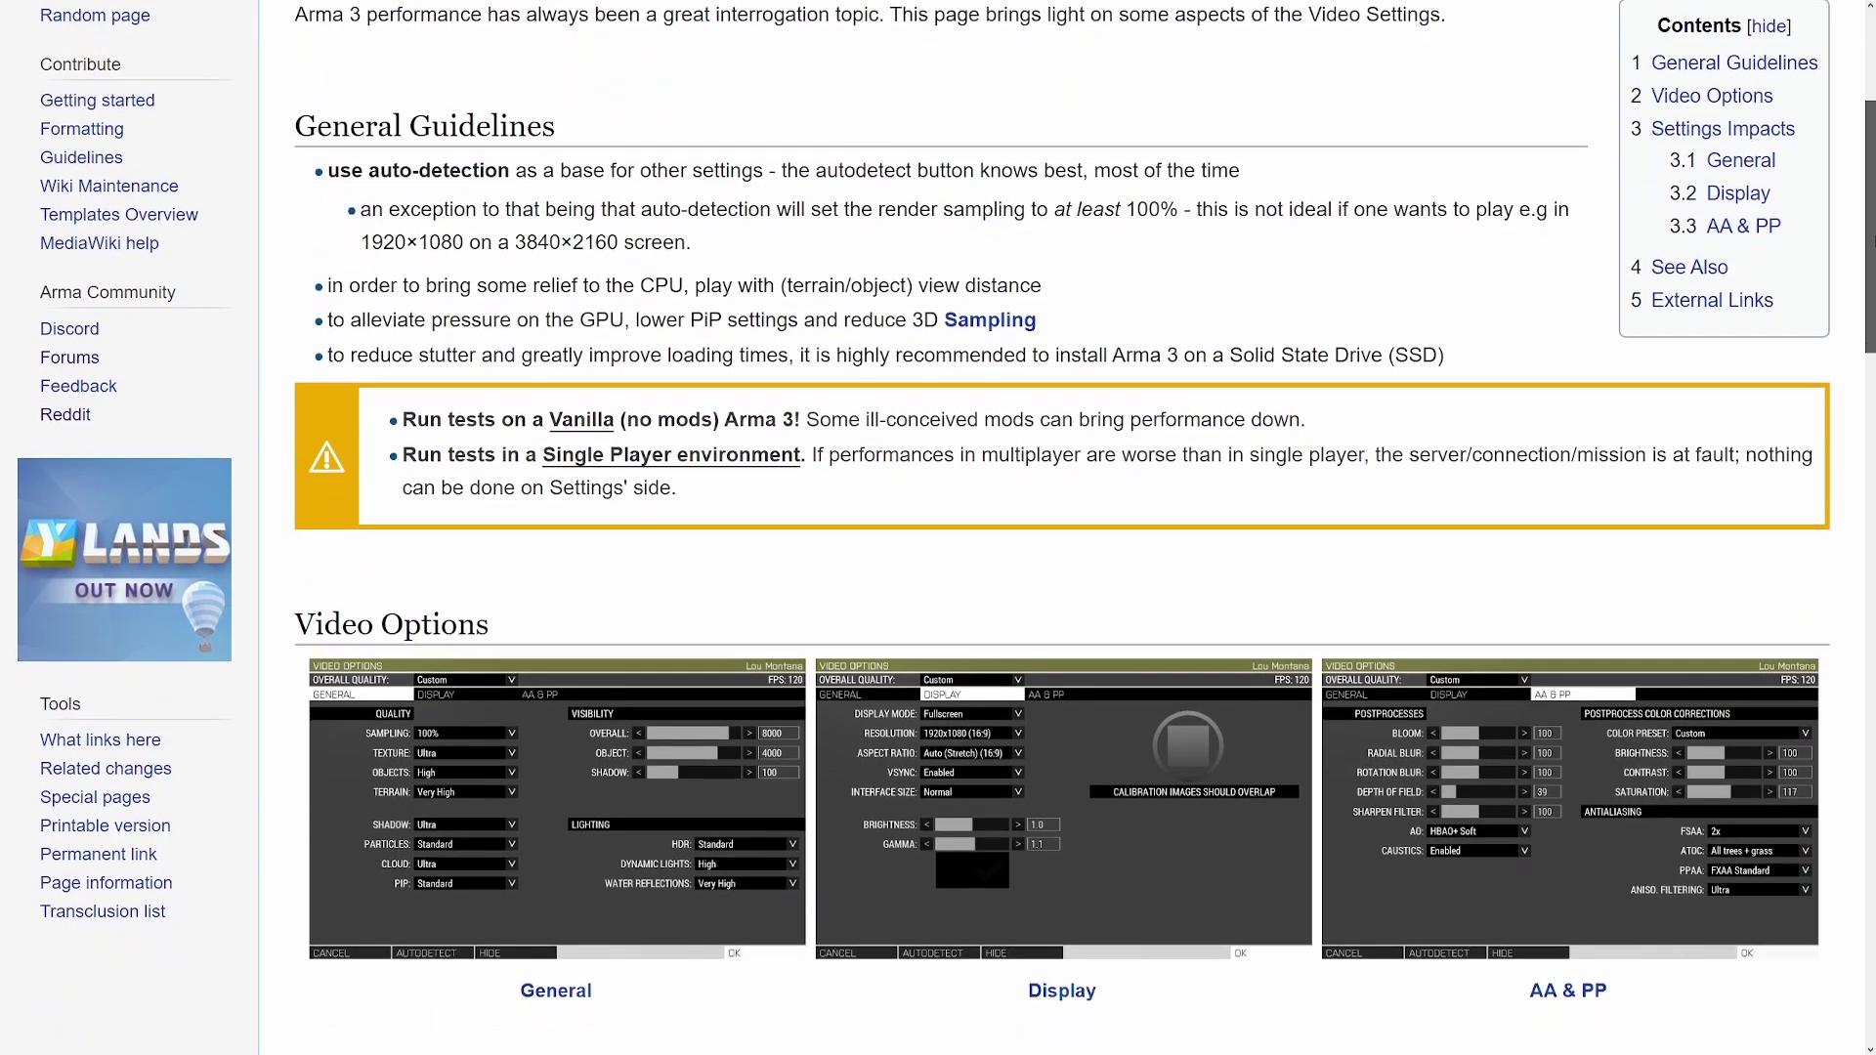
{"action": "scroll", "coordinate": [938, 528], "scroll_direction": "down", "scroll_amount": 5}
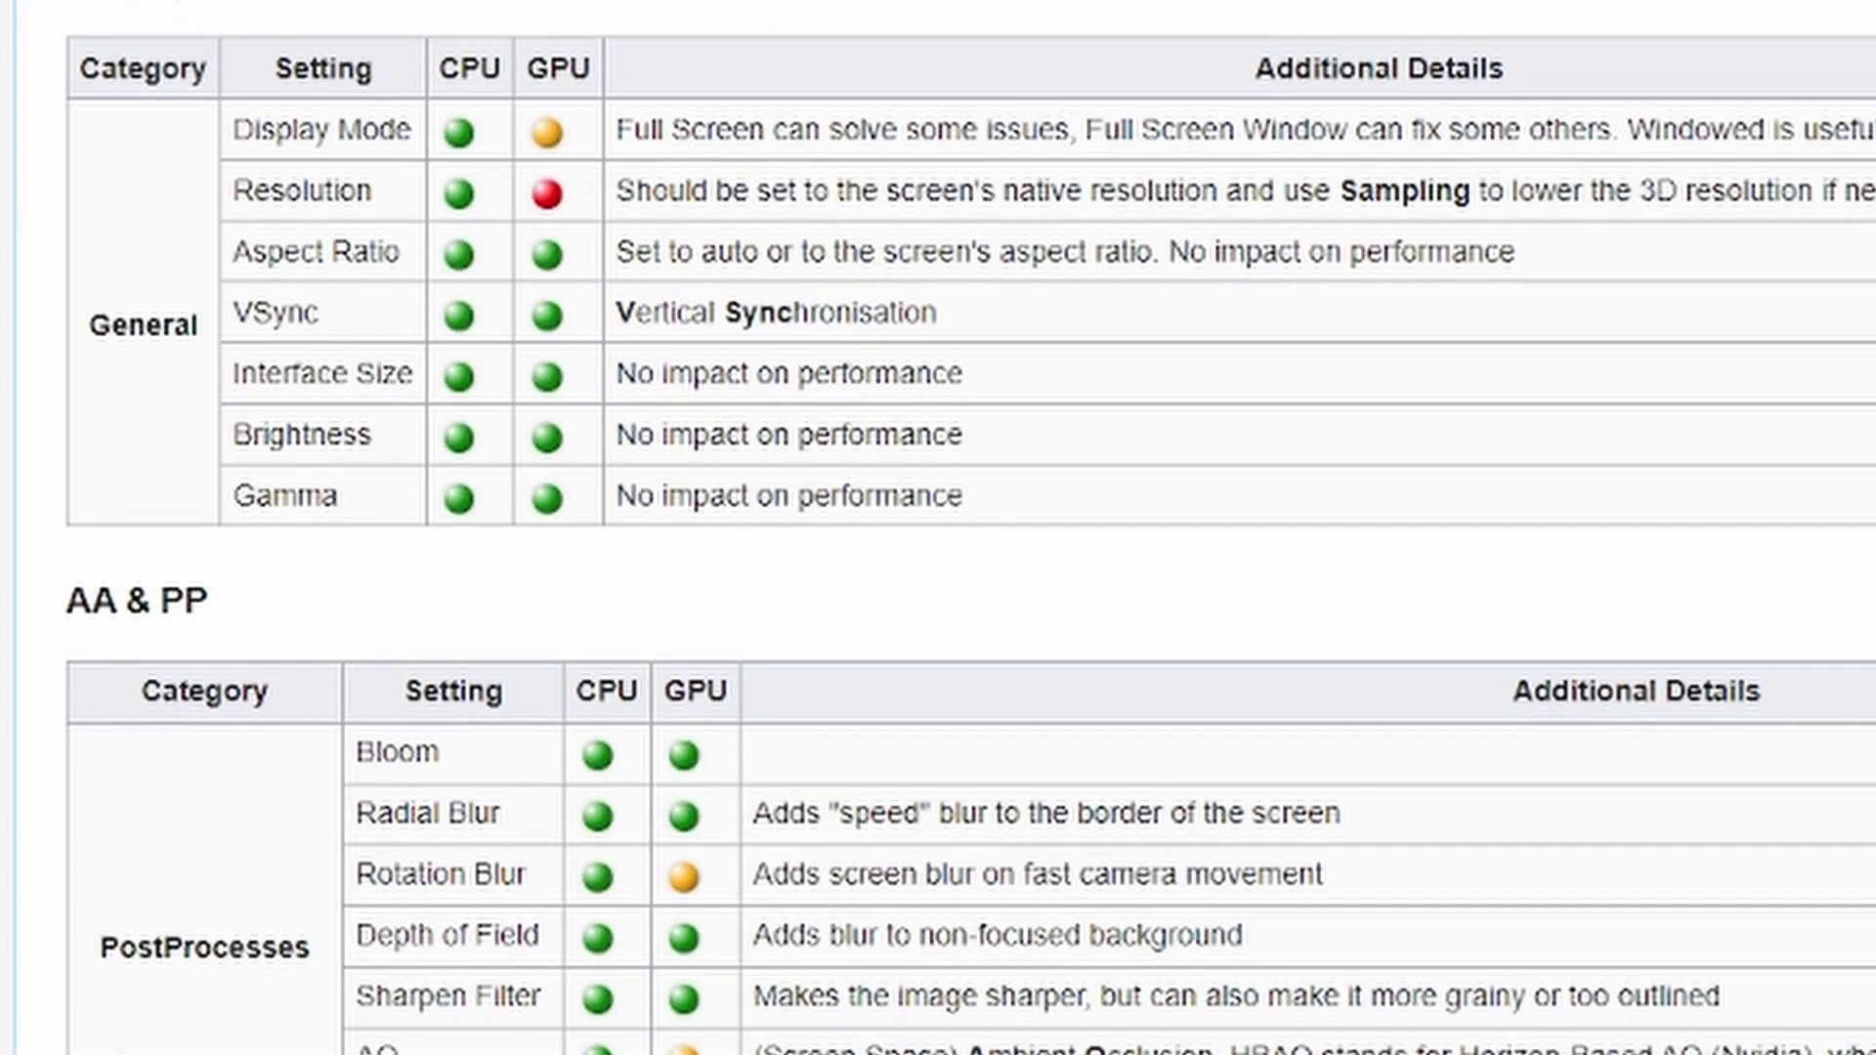
{"action": "scroll", "coordinate": [938, 528], "scroll_direction": "down", "scroll_amount": 4}
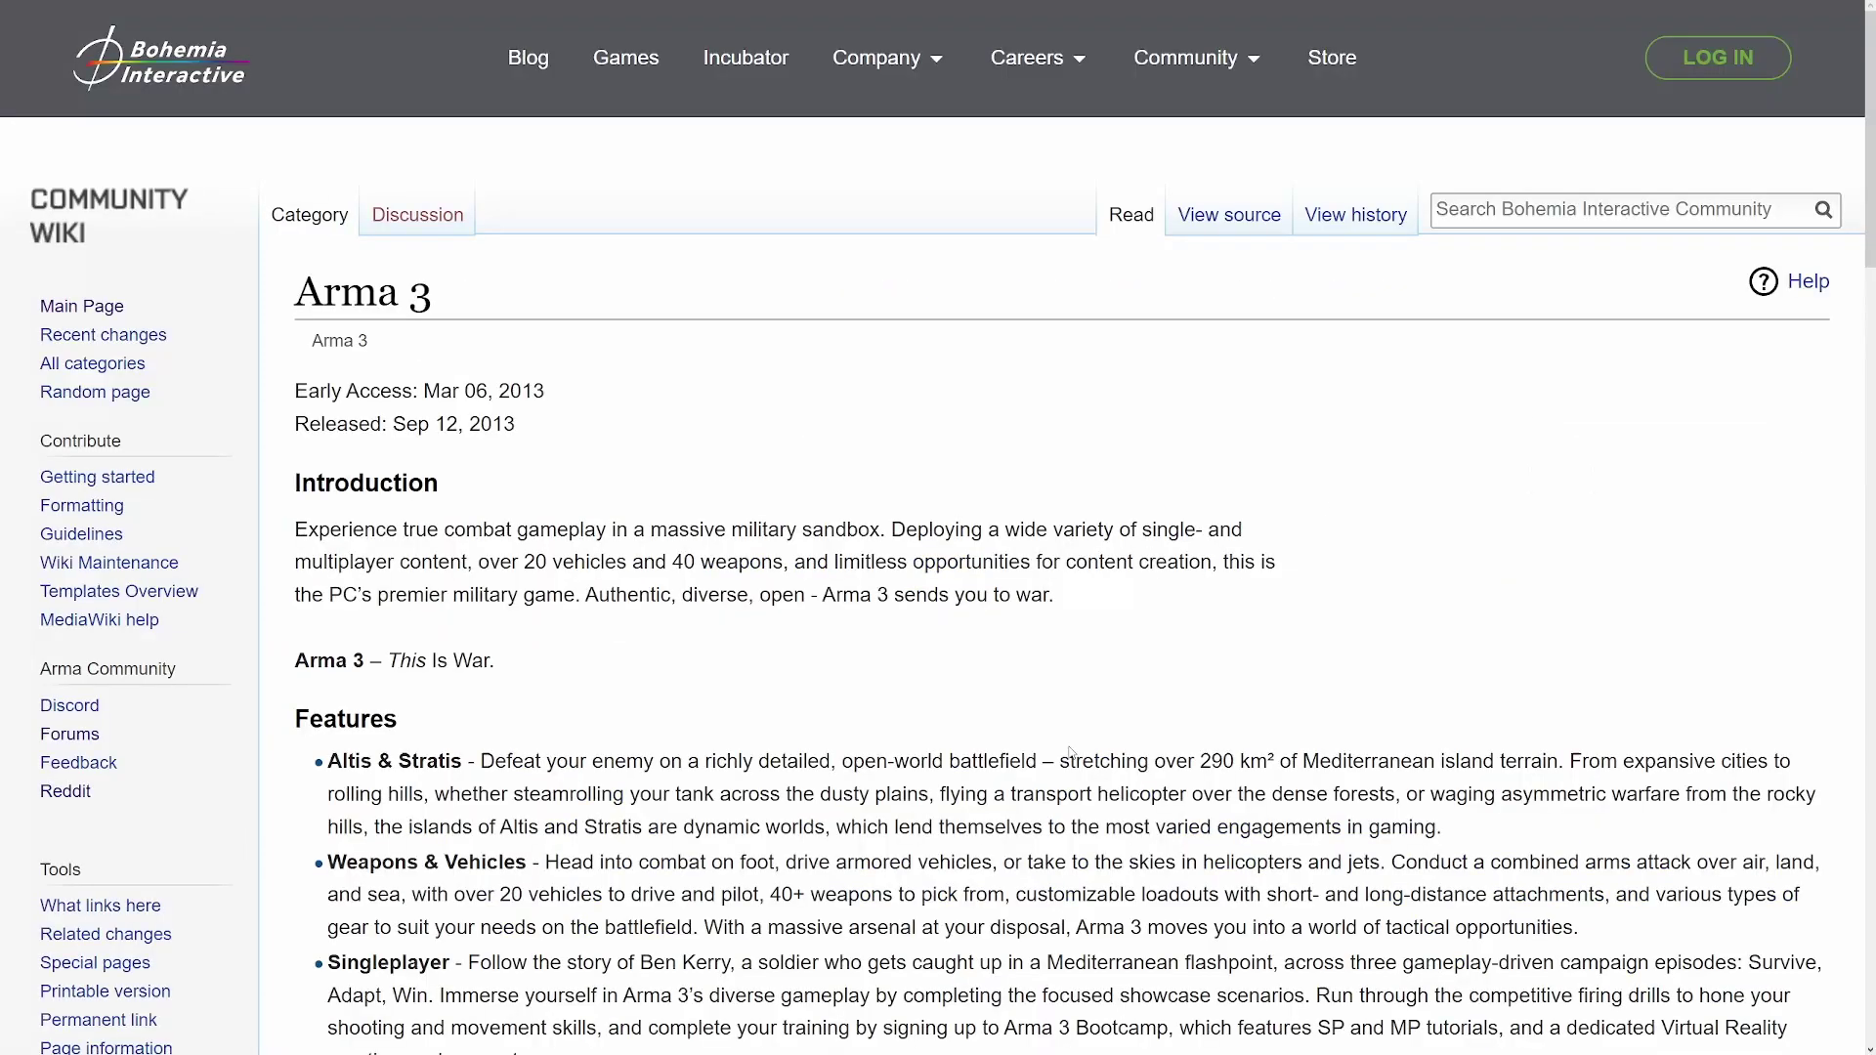
Search the Bohemia Interactive Community wiki for "performance"
{"action": "left_click", "coordinate": [1521, 212]}
{"action": "type", "text": "performance"}
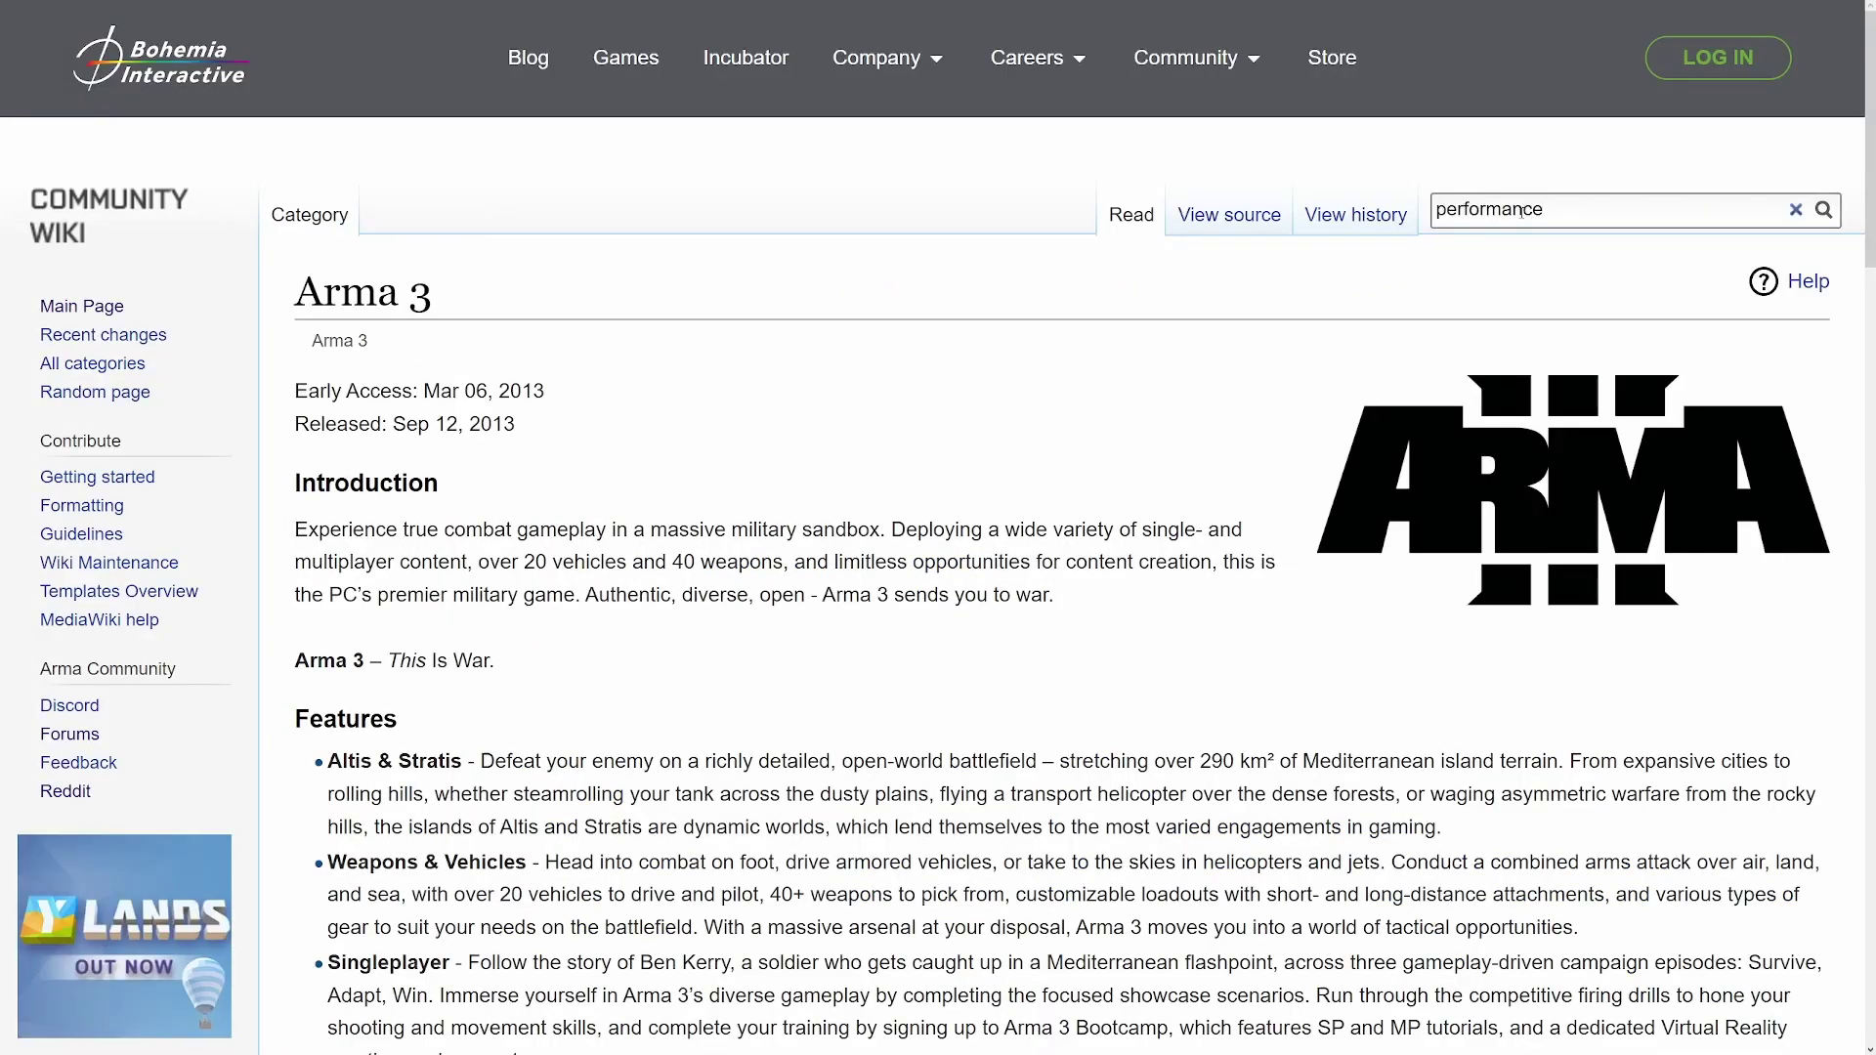
{"action": "key", "text": "Return"}
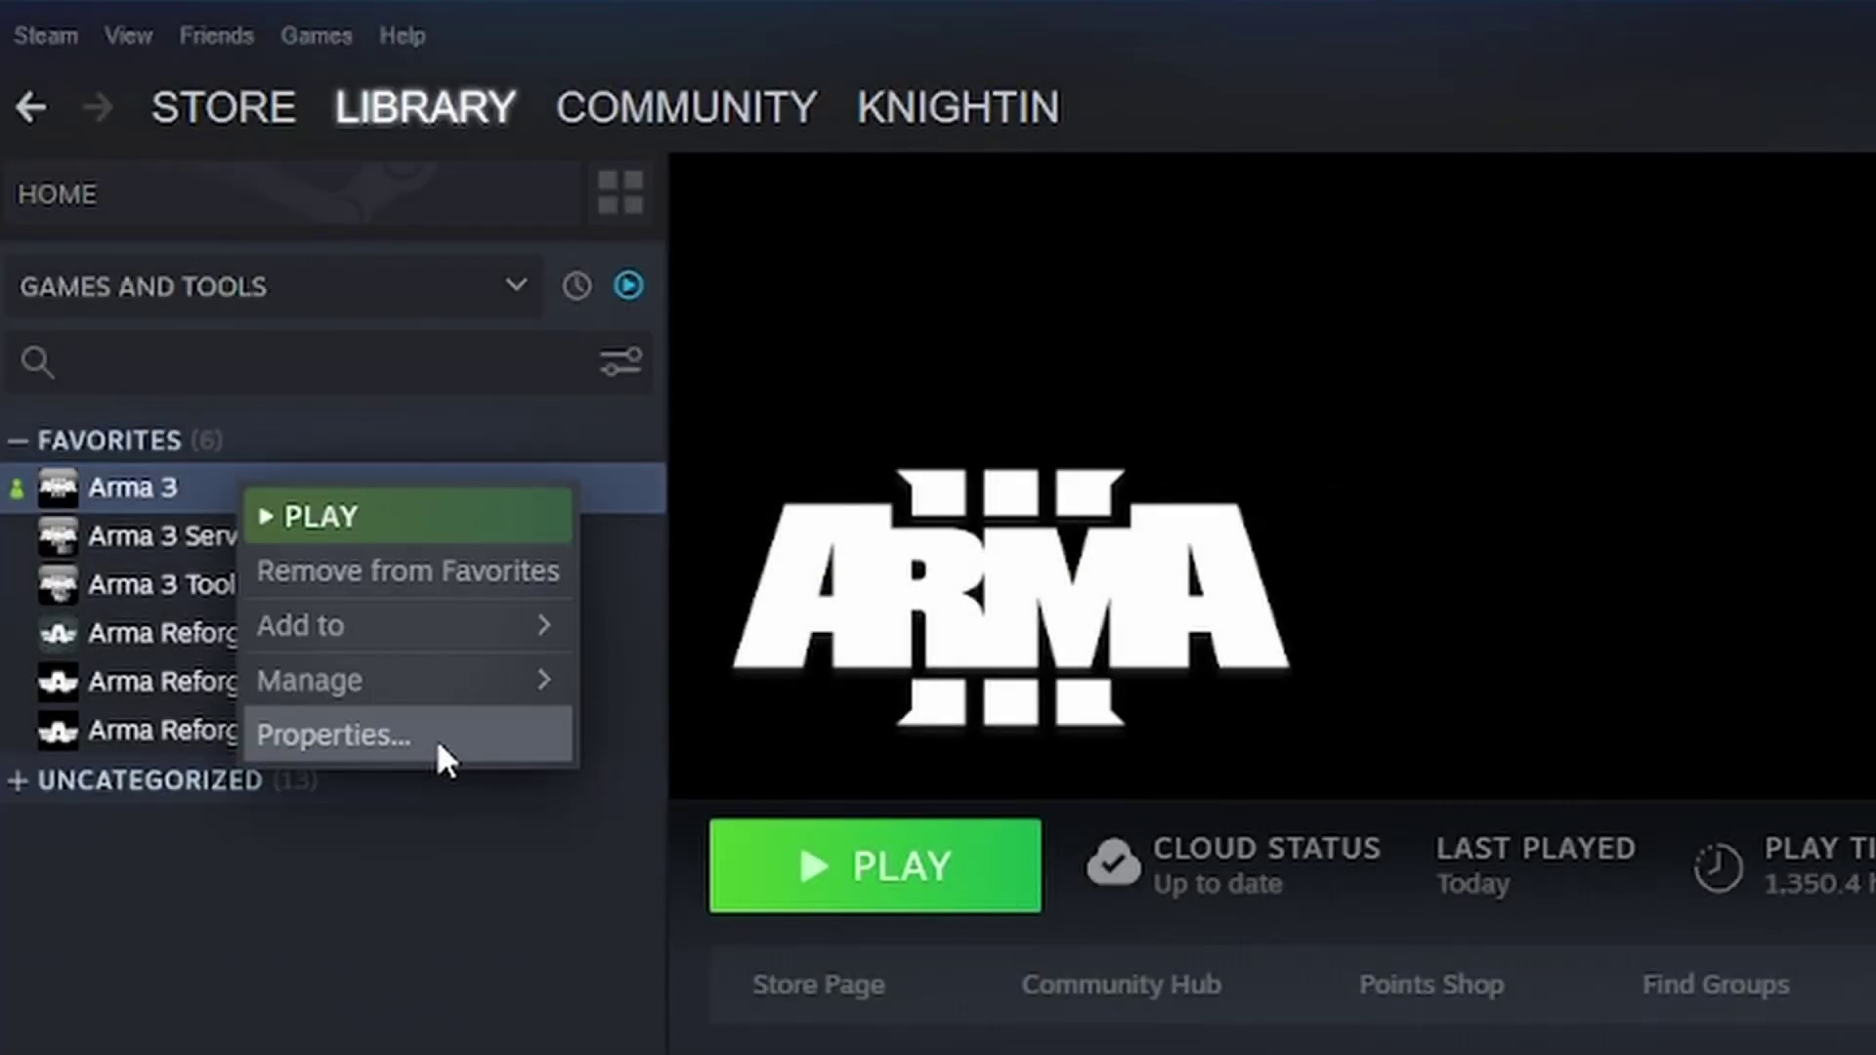
In Steam's Arma 3 properties, enter and check the beta access code, and opt into the profiling - Performance Profiling Build beta
{"action": "left_click", "coordinate": [448, 734]}
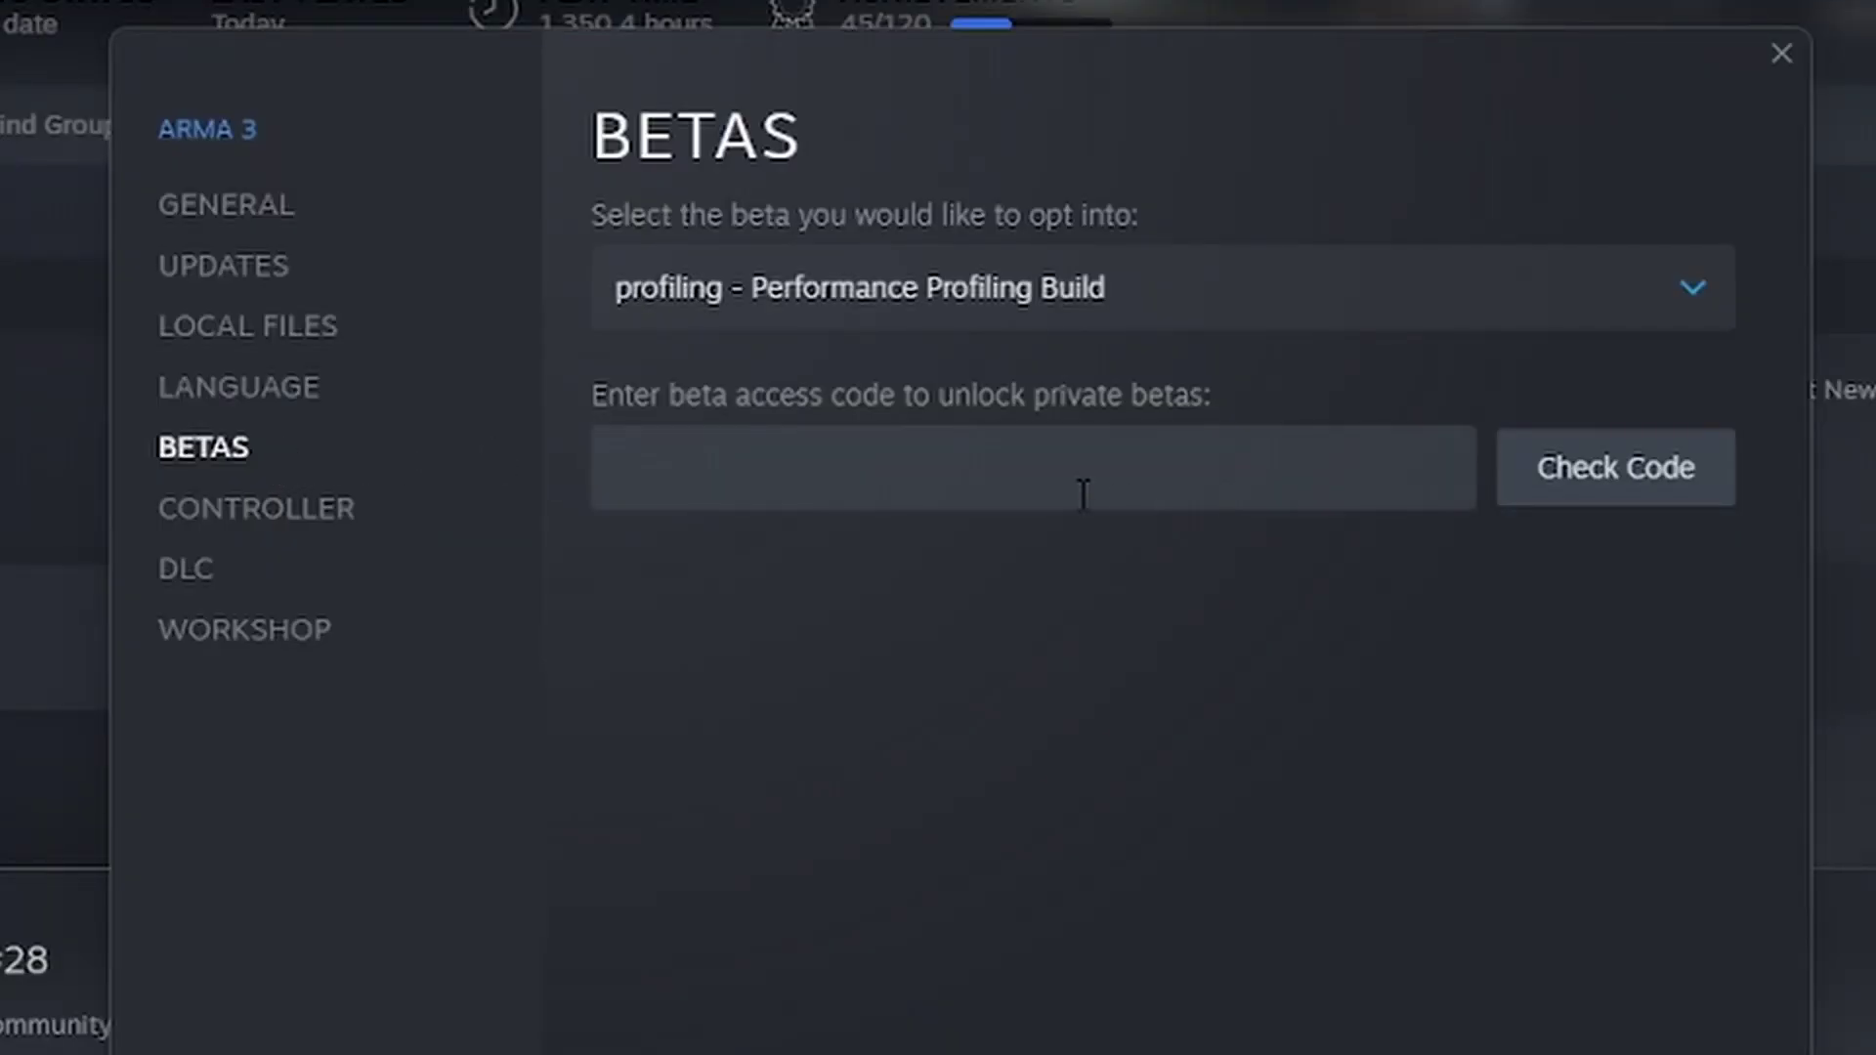
{"action": "left_click", "coordinate": [996, 477]}
{"action": "key", "text": "ctrl+v"}
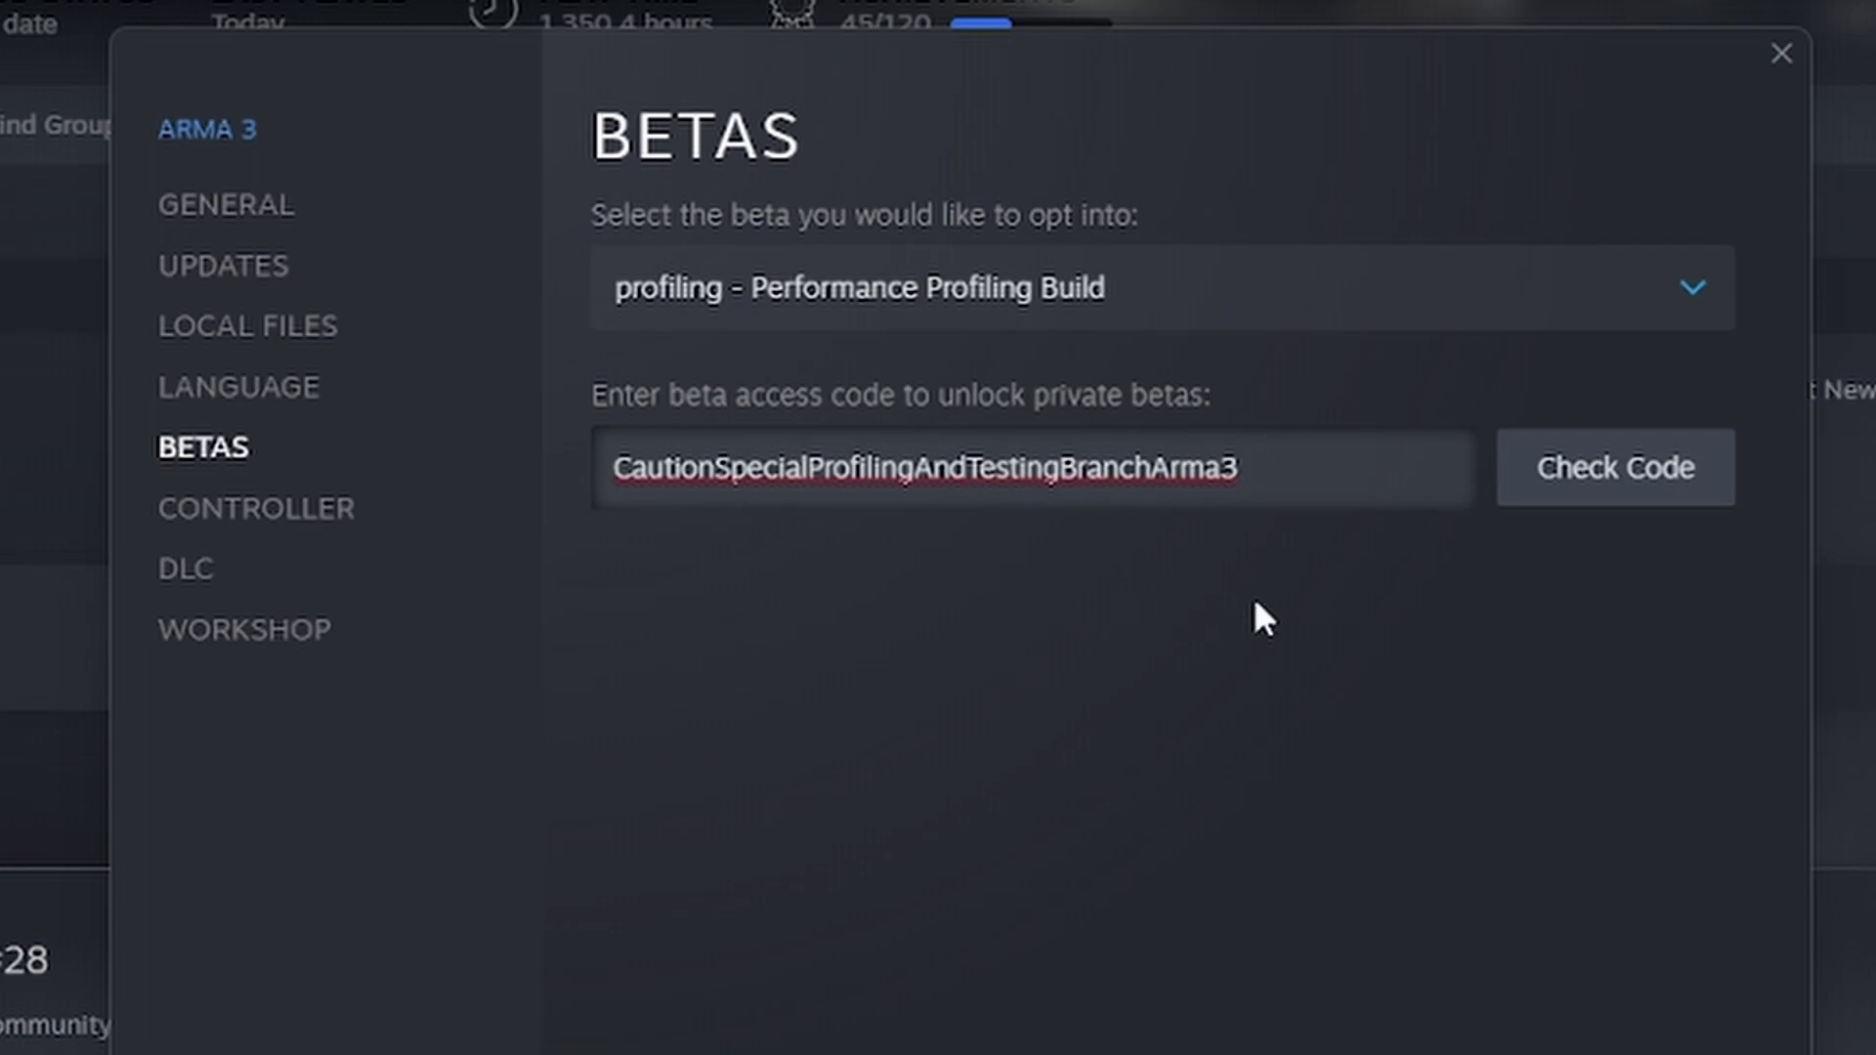
{"action": "left_click", "coordinate": [1603, 490]}
{"action": "left_click", "coordinate": [1693, 290]}
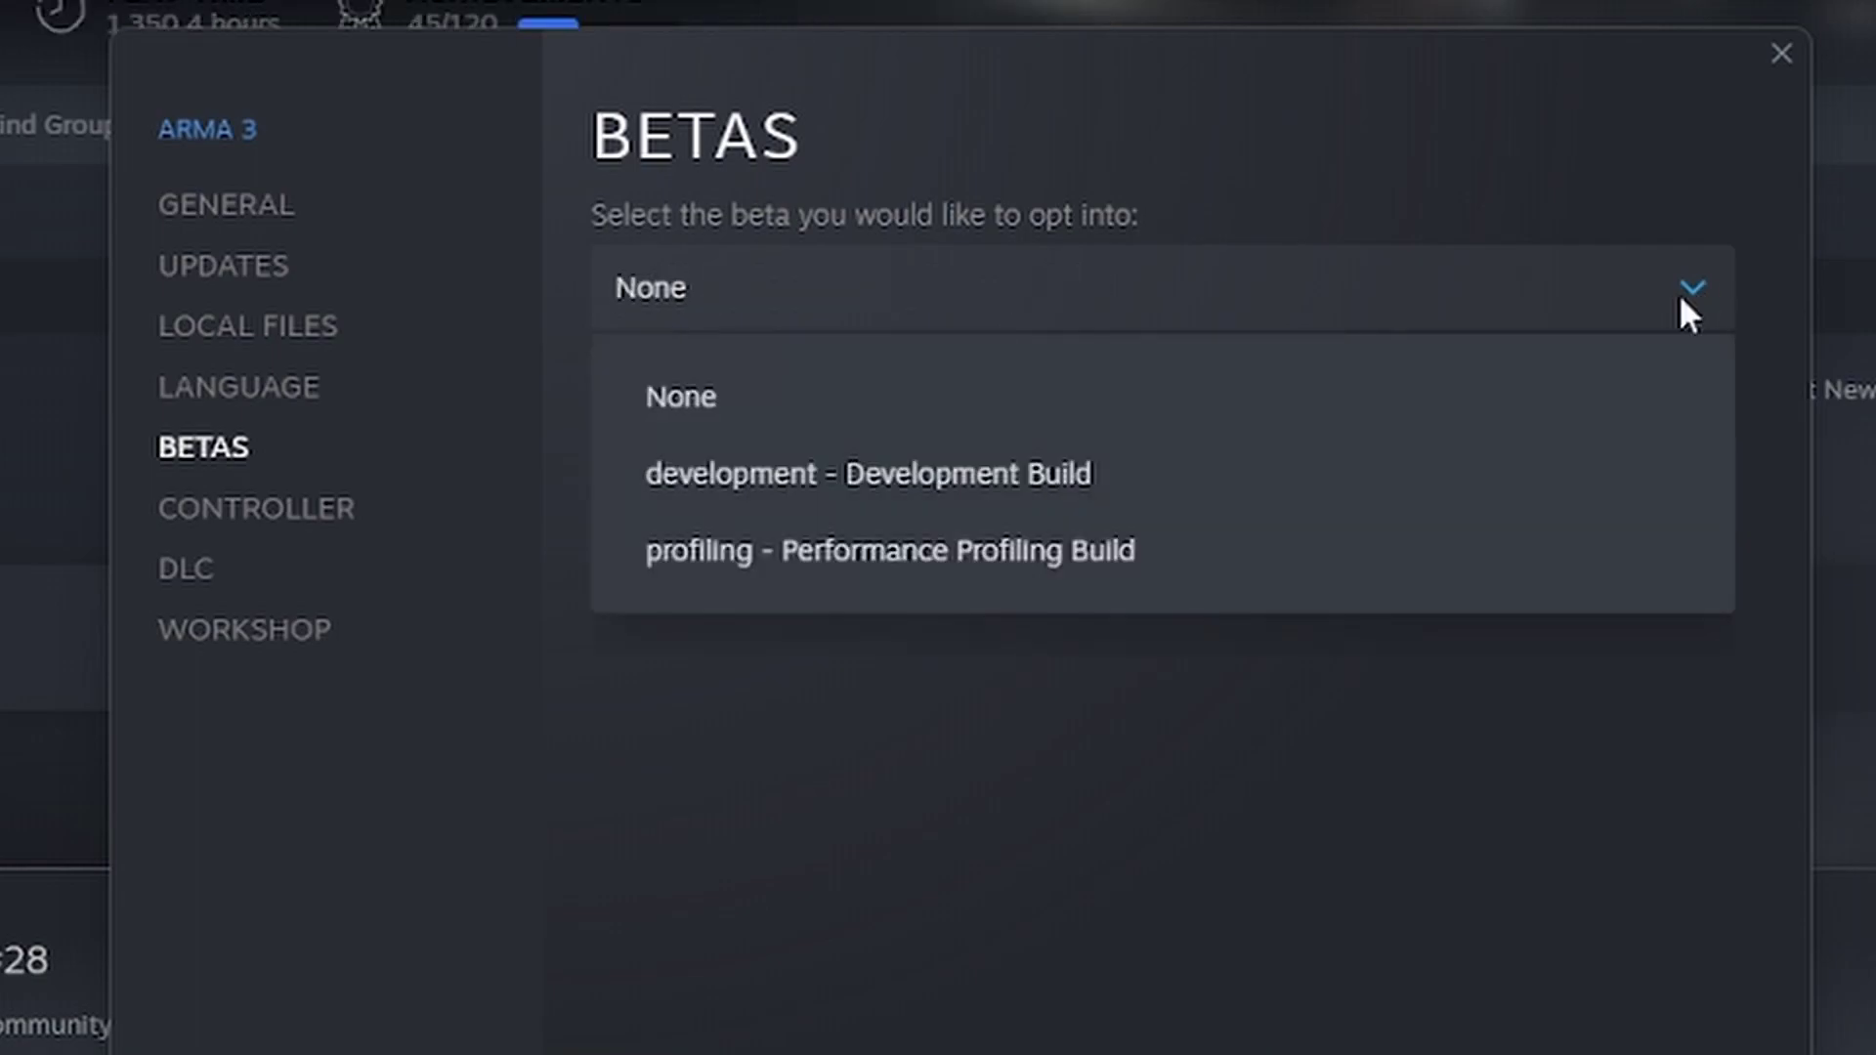
{"action": "left_click", "coordinate": [1289, 570]}
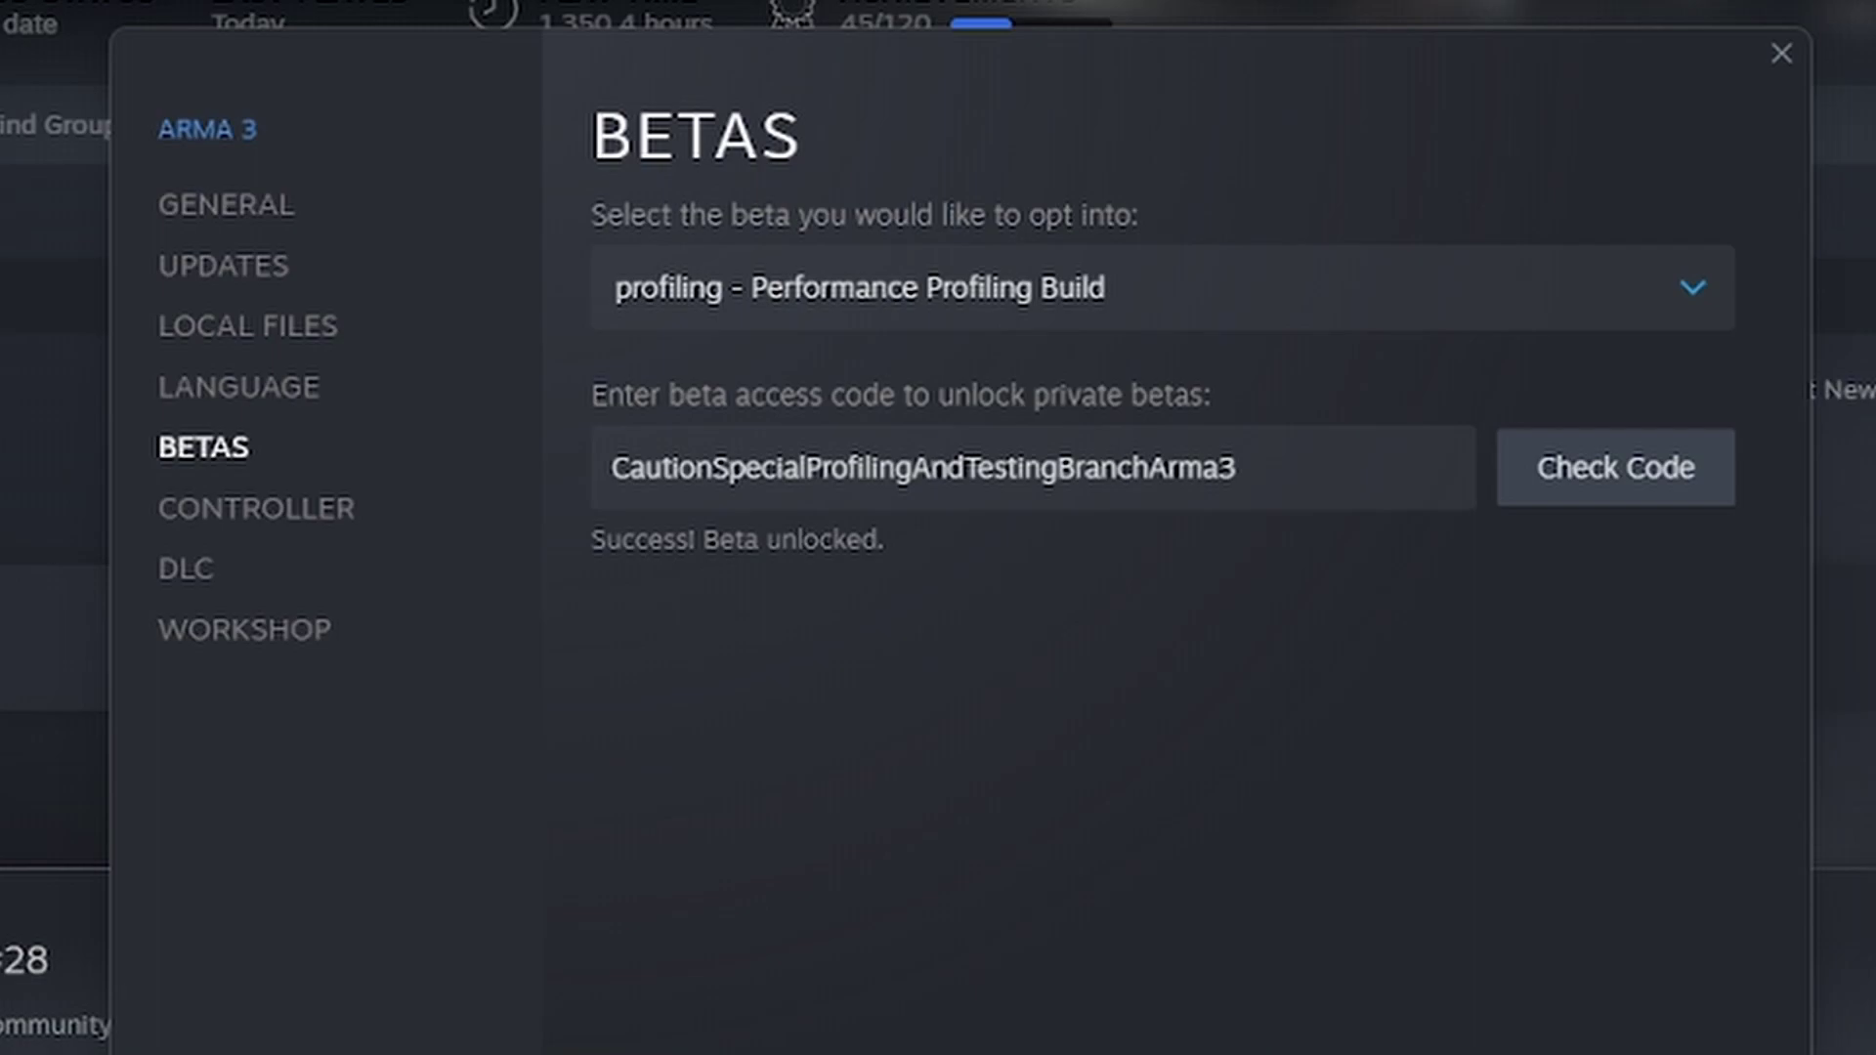
{"action": "key", "text": "Escape"}
Open the Arma3 CFG file from the Documents Arma 3 folder in Notepad, and set the refresh value to 144
{"action": "left_click", "coordinate": [302, 874]}
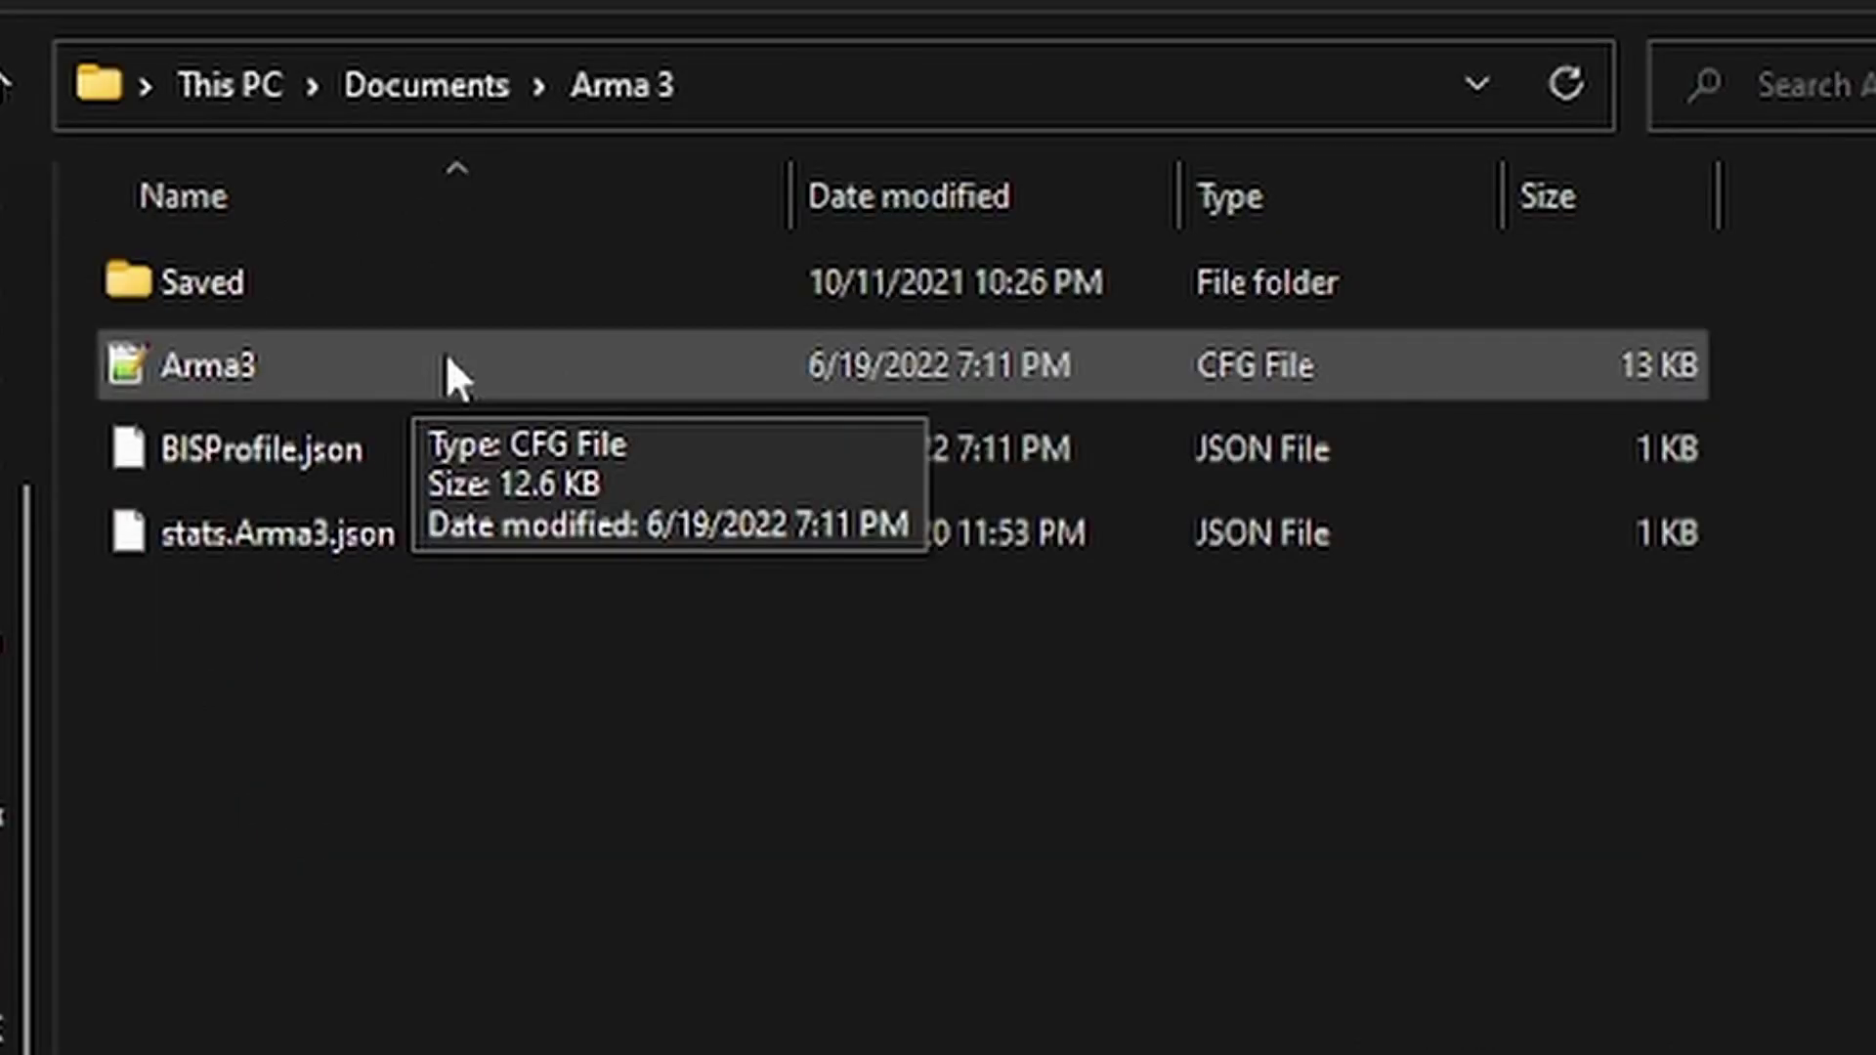
{"action": "double_click", "coordinate": [420, 372]}
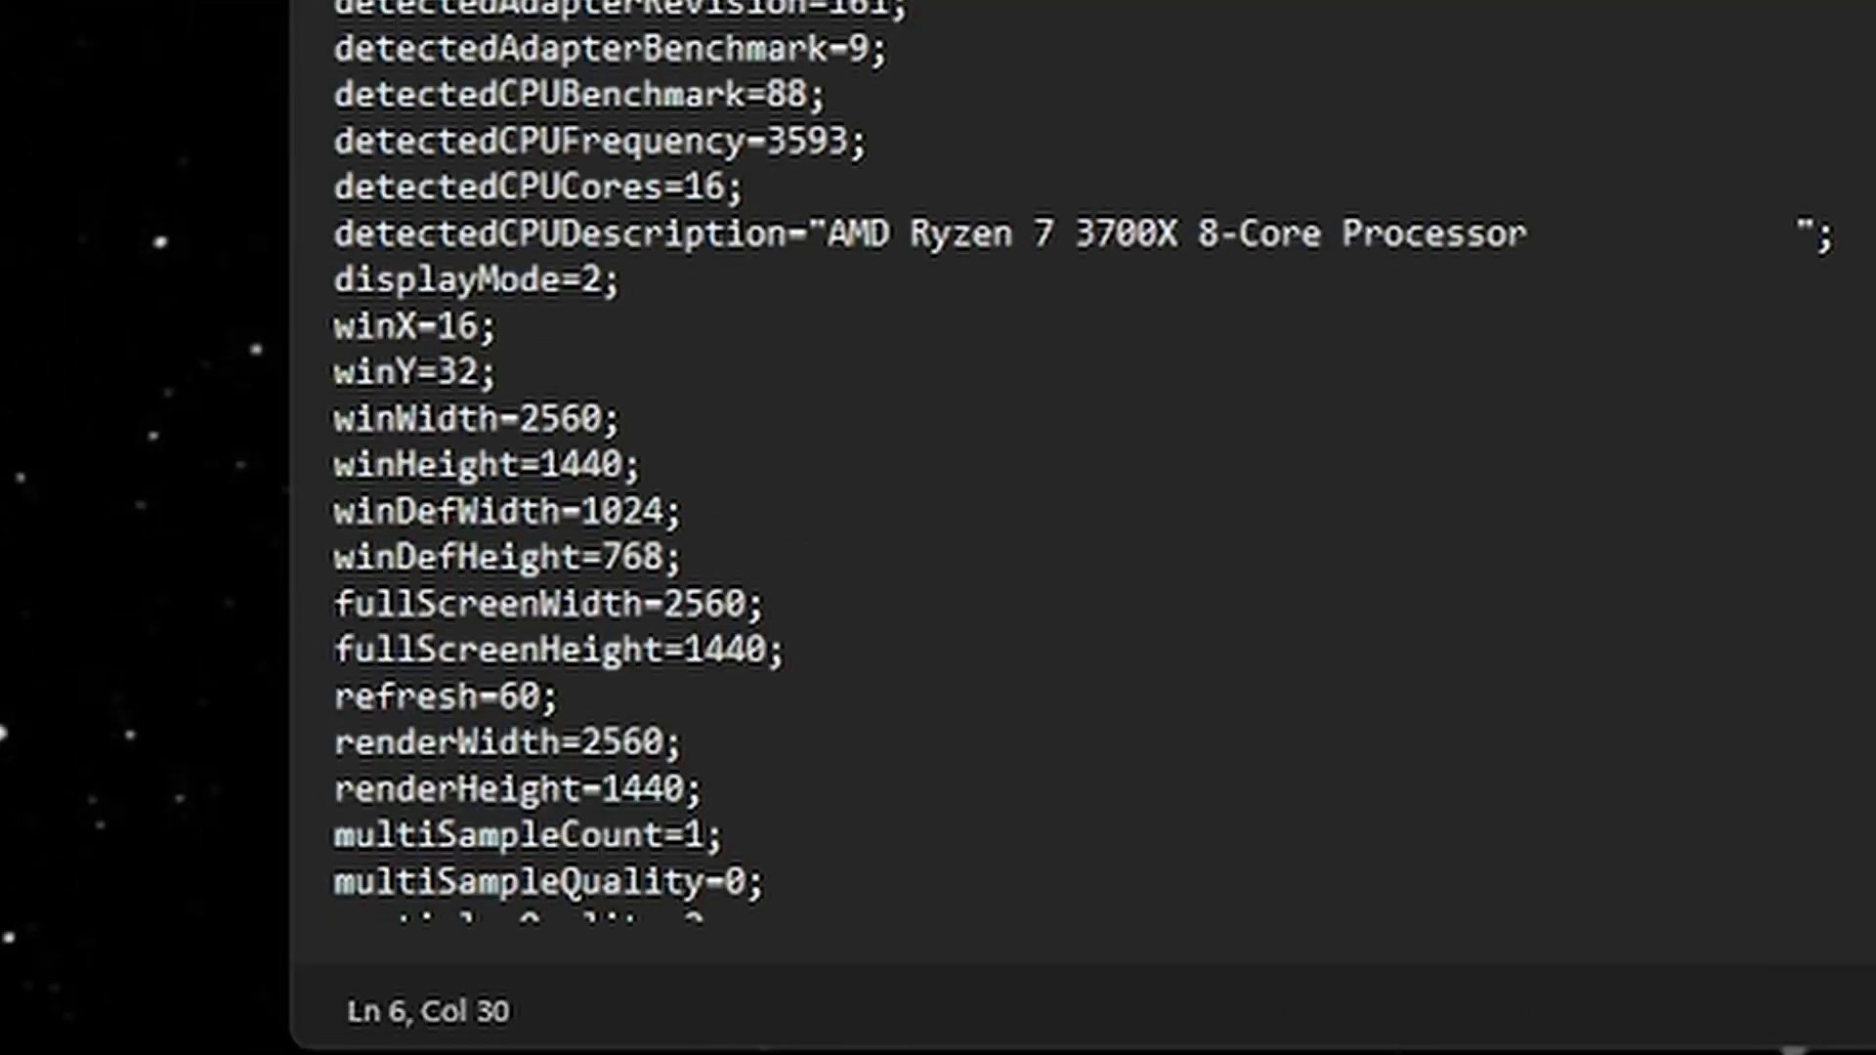
{"action": "double_click", "coordinate": [267, 813]}
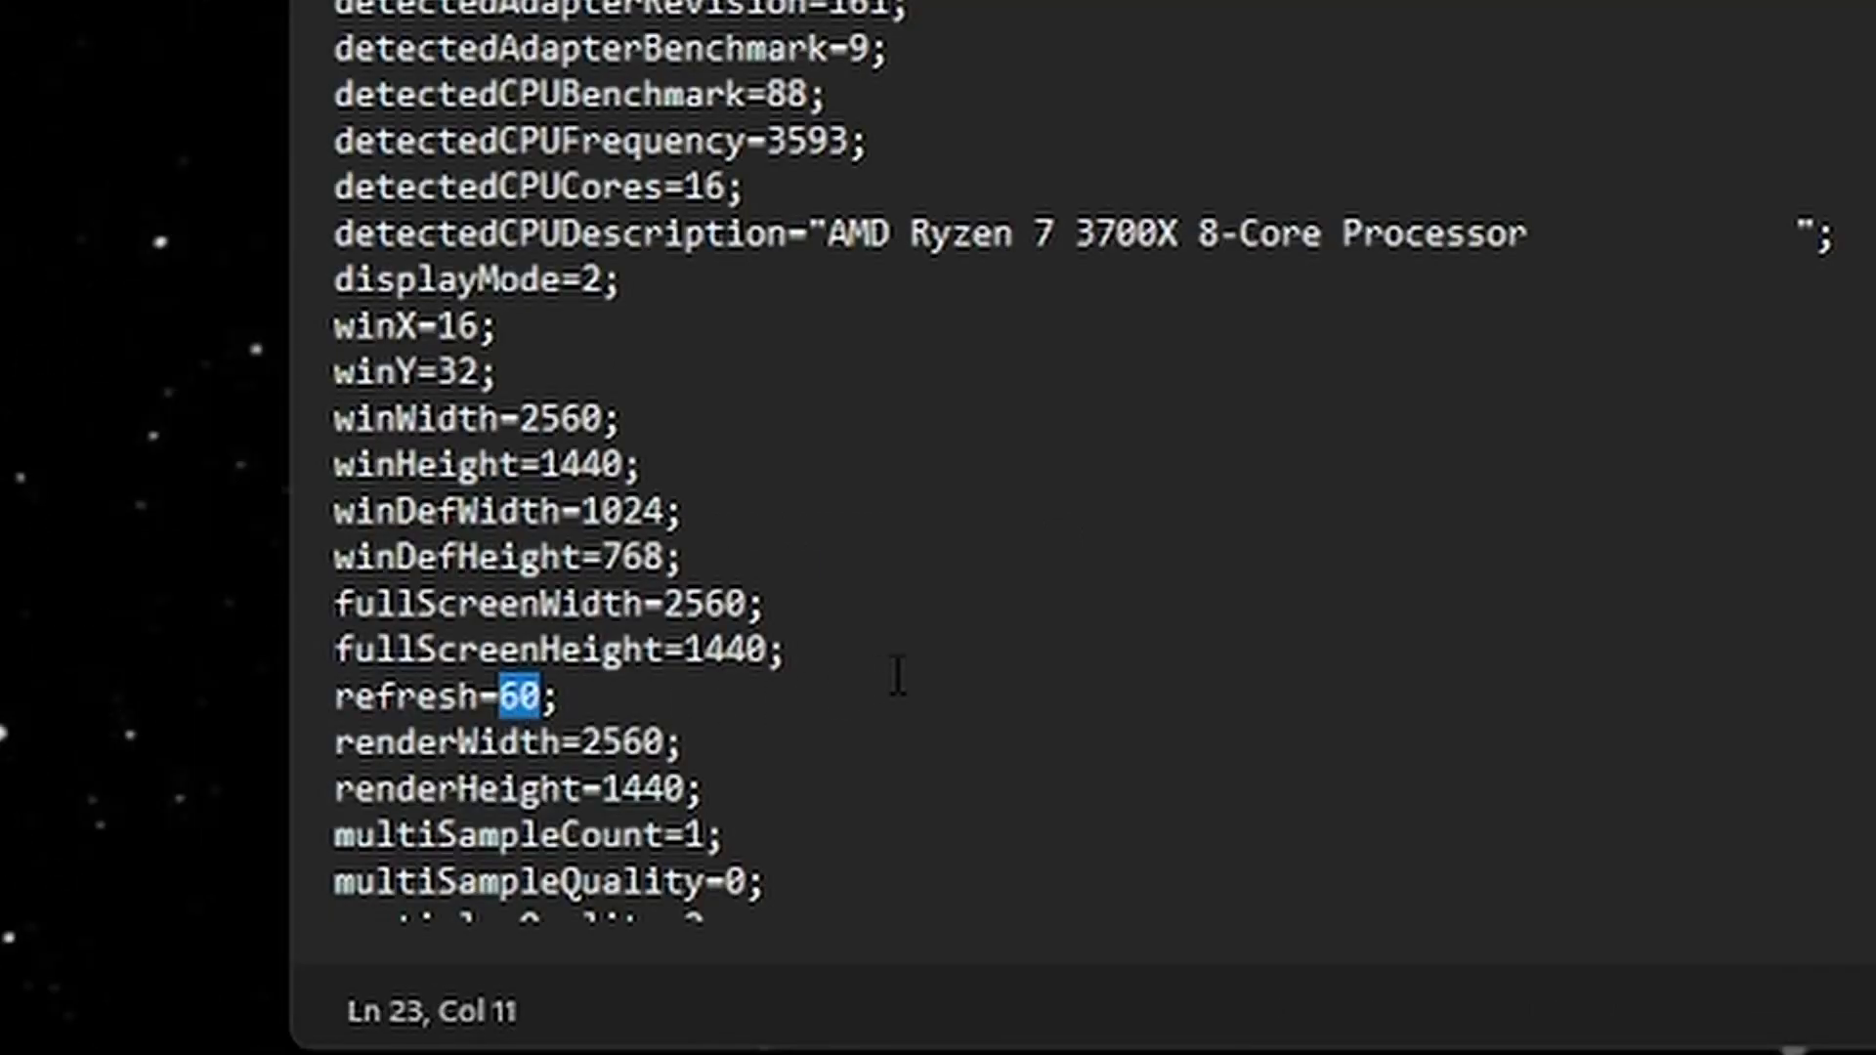
{"action": "type", "text": "144"}
{"action": "scroll", "coordinate": [898, 676], "scroll_direction": "down", "scroll_amount": 8}
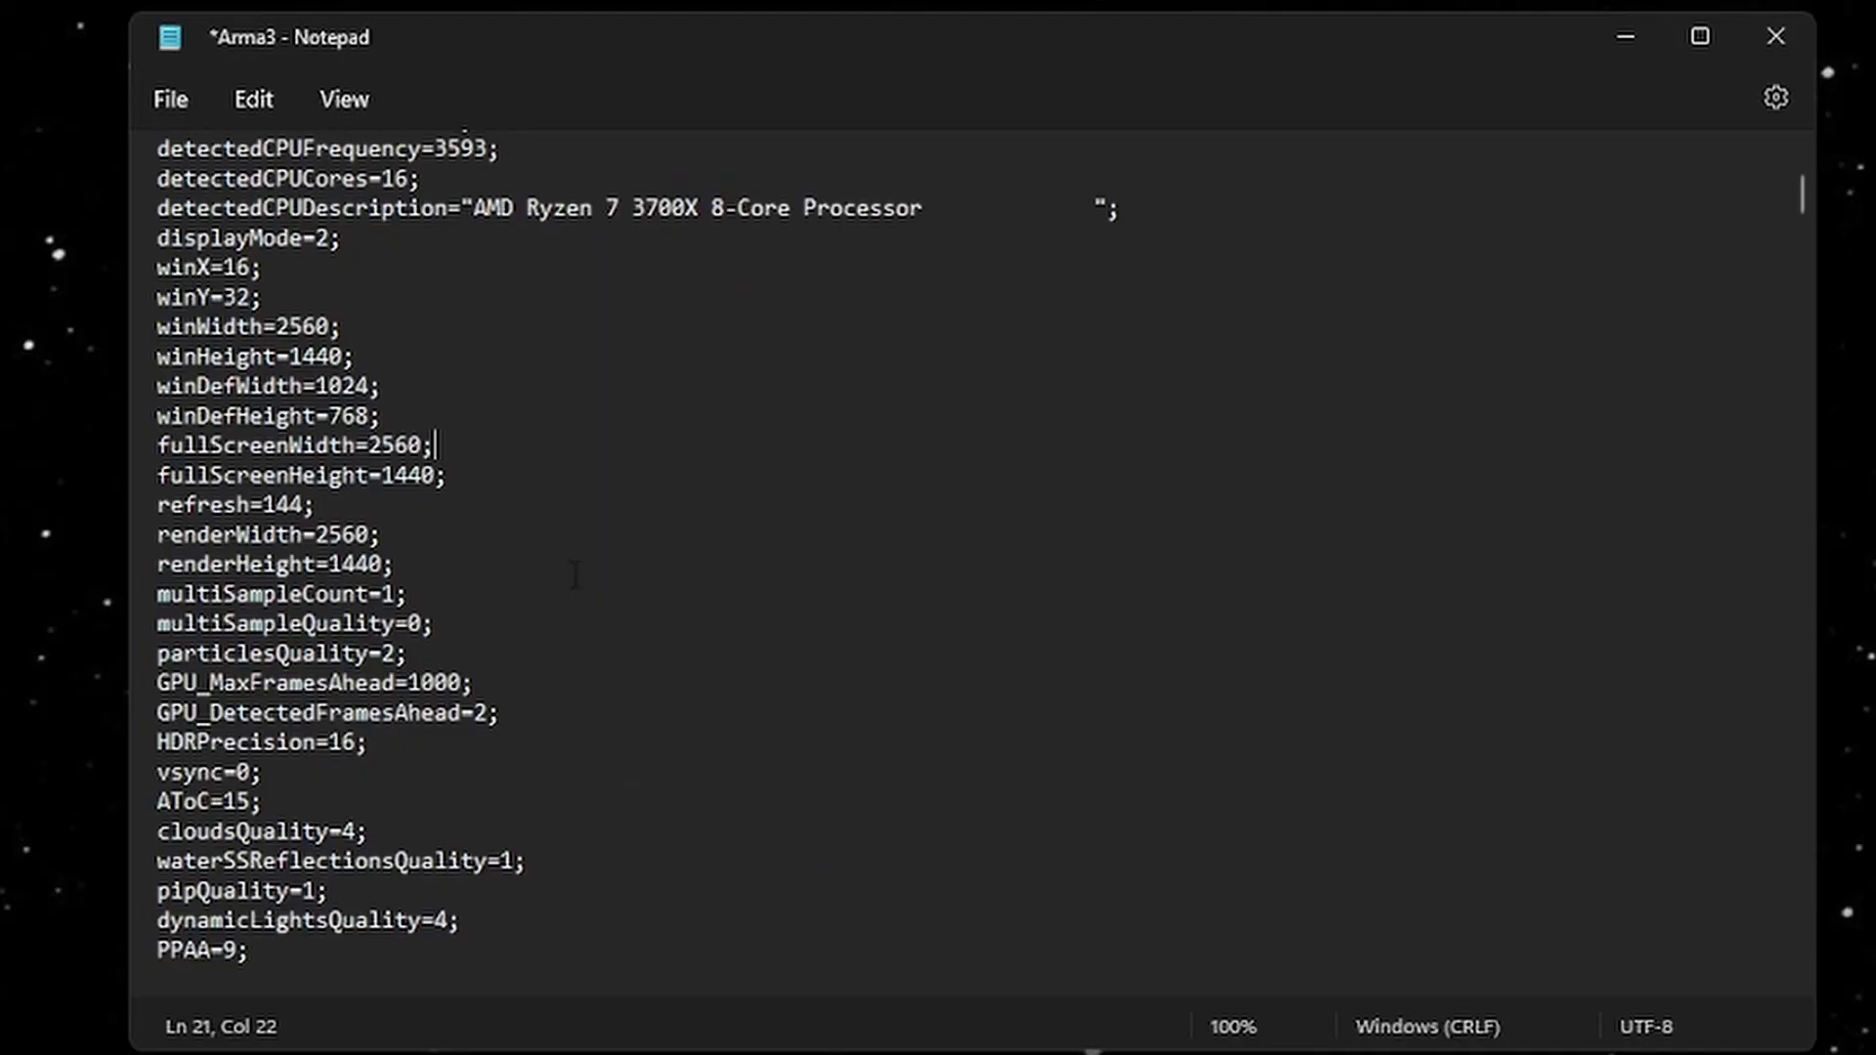
Set both GPU_MaxFramesAhead and GPU_DetectedFramesAhead to 1 in the Arma3 configuration file
{"action": "scroll", "coordinate": [570, 554], "scroll_direction": "up", "scroll_amount": 1}
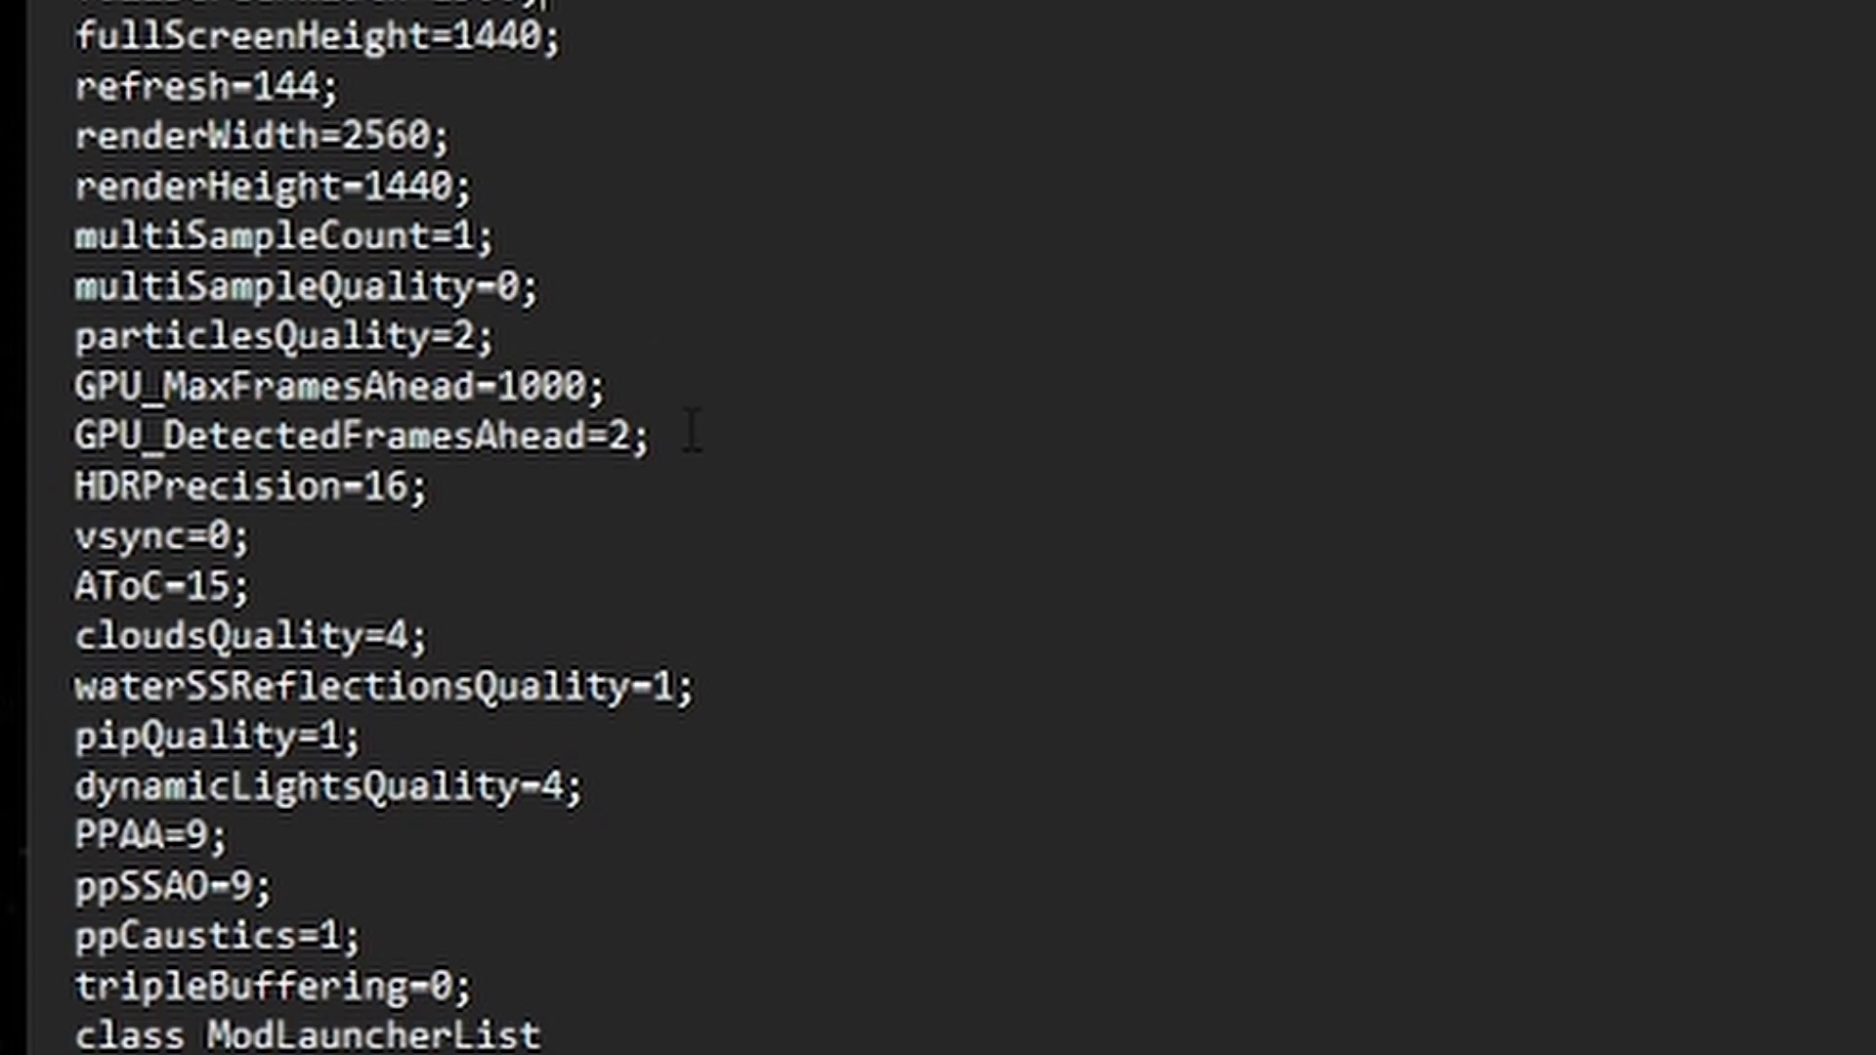
{"action": "double_click", "coordinate": [540, 385]}
{"action": "type", "text": "1"}
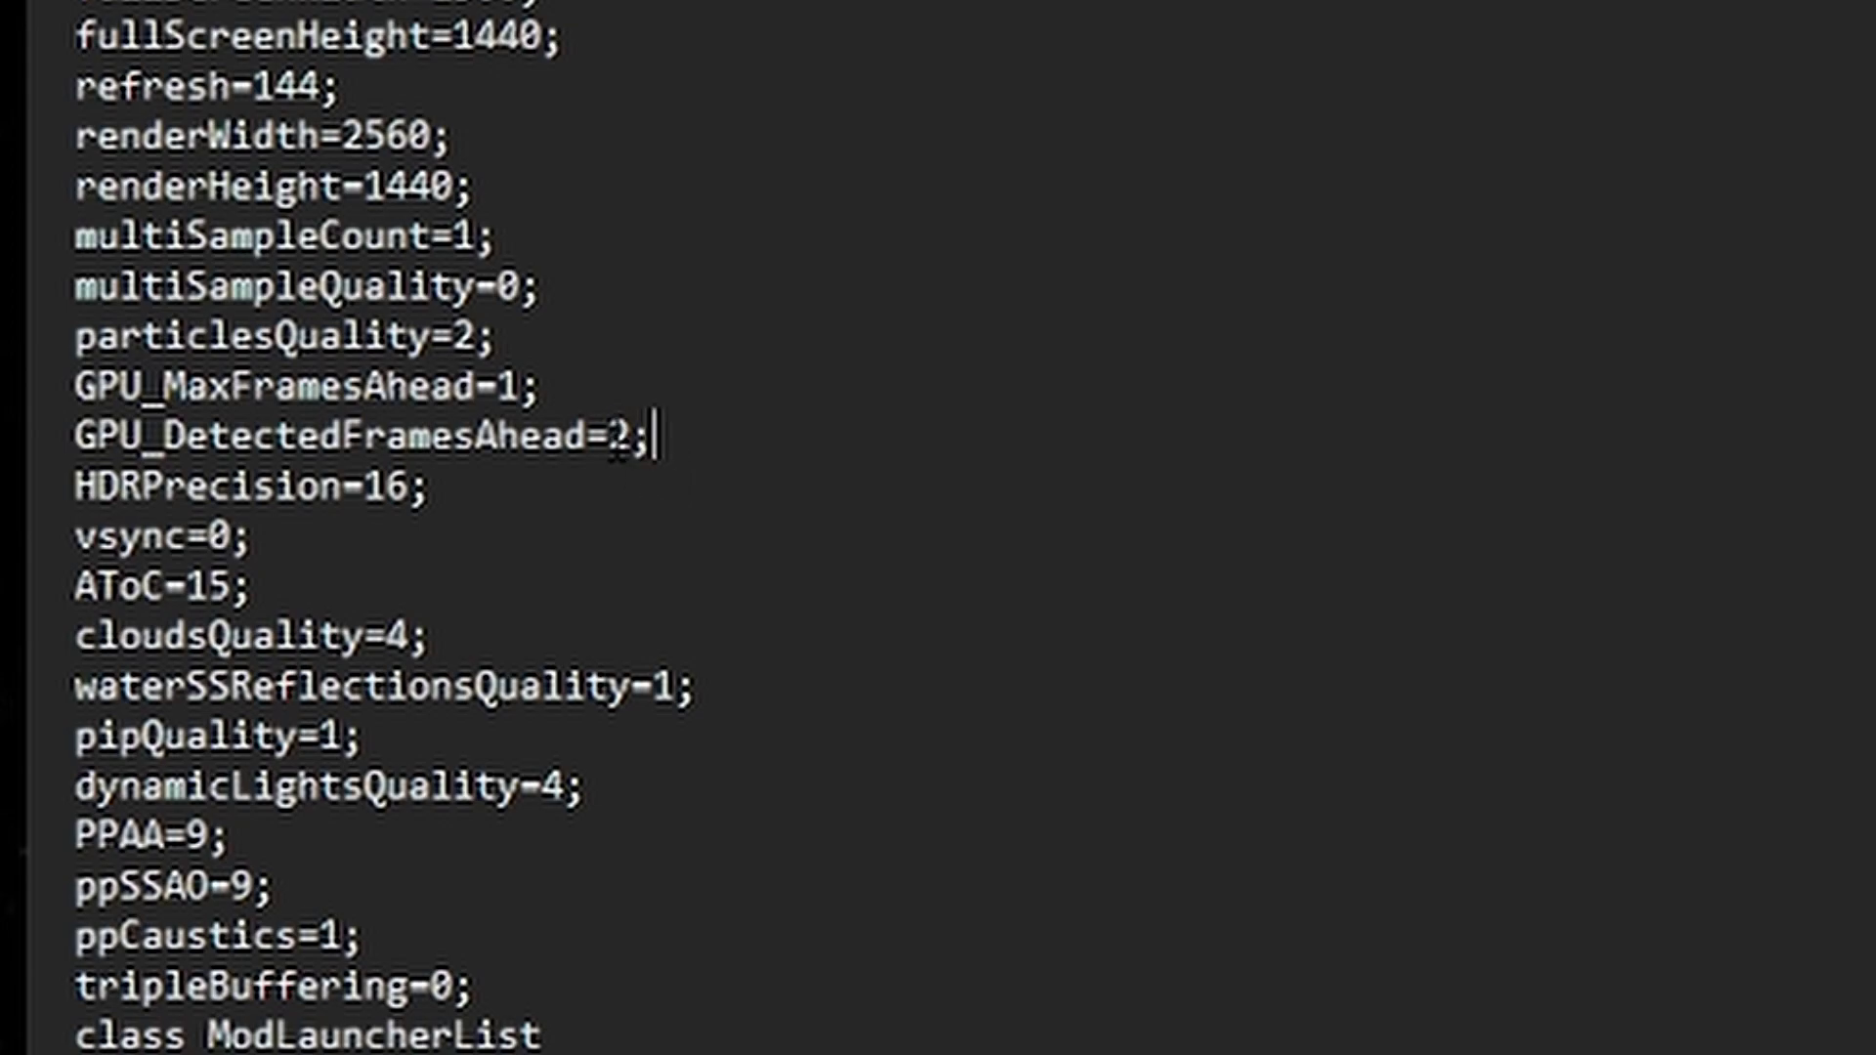
{"action": "double_click", "coordinate": [617, 437]}
{"action": "type", "text": "1"}
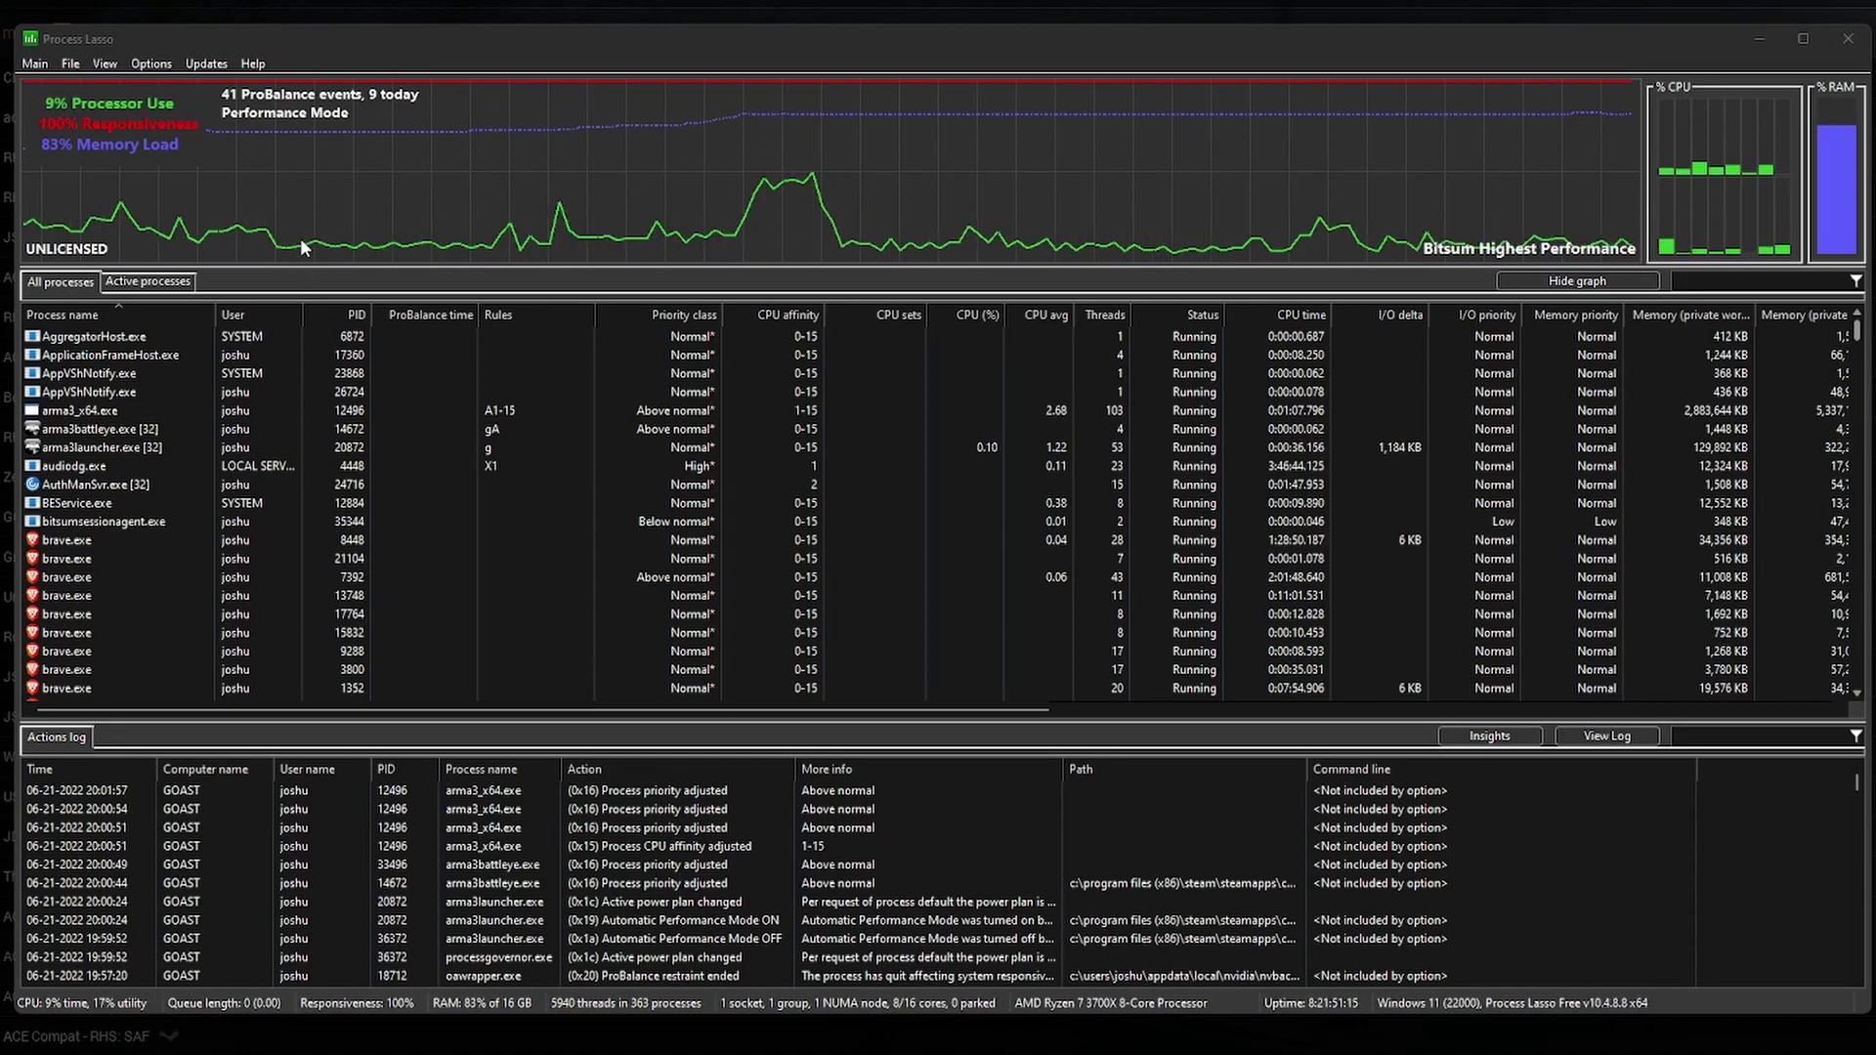
In Process Lasso, examine the persistent CPU priority and CPU affinity options for the arma3_x64.exe process
{"action": "left_click", "coordinate": [102, 415]}
{"action": "right_click", "coordinate": [101, 415]}
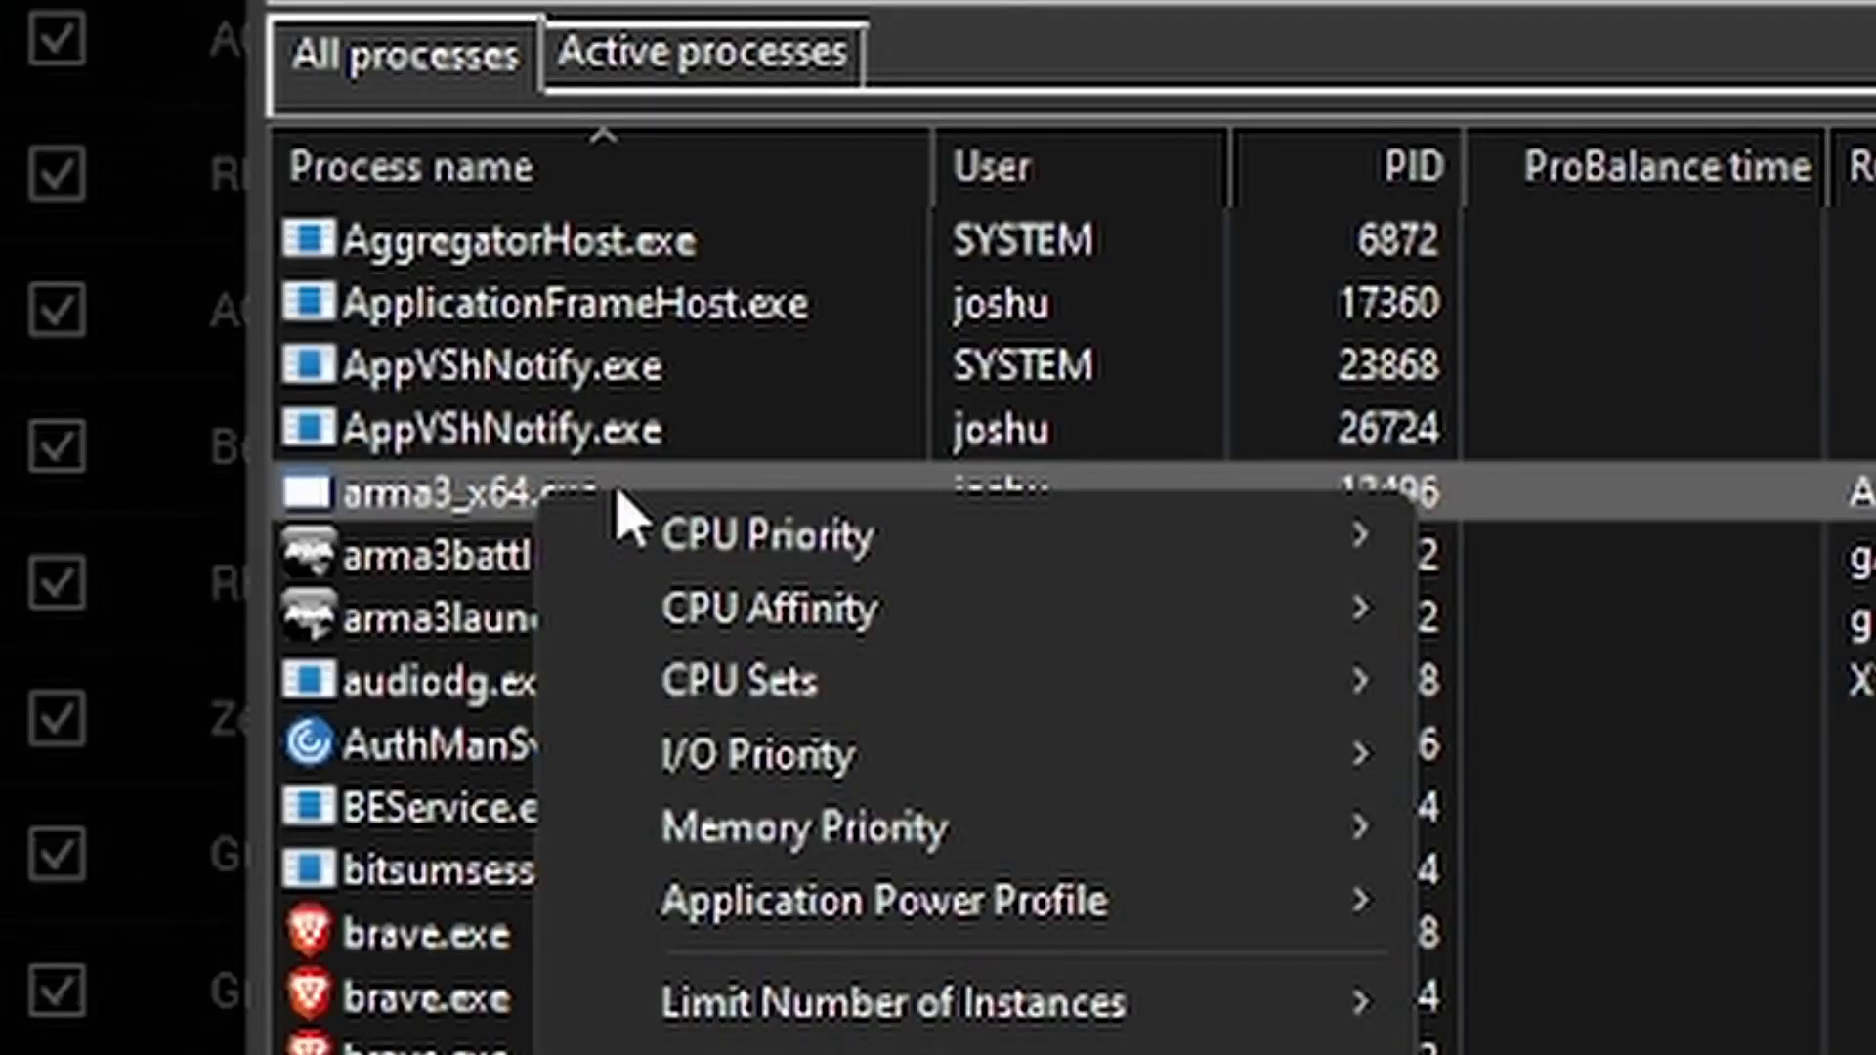
{"action": "mouse_move", "coordinate": [1162, 553]}
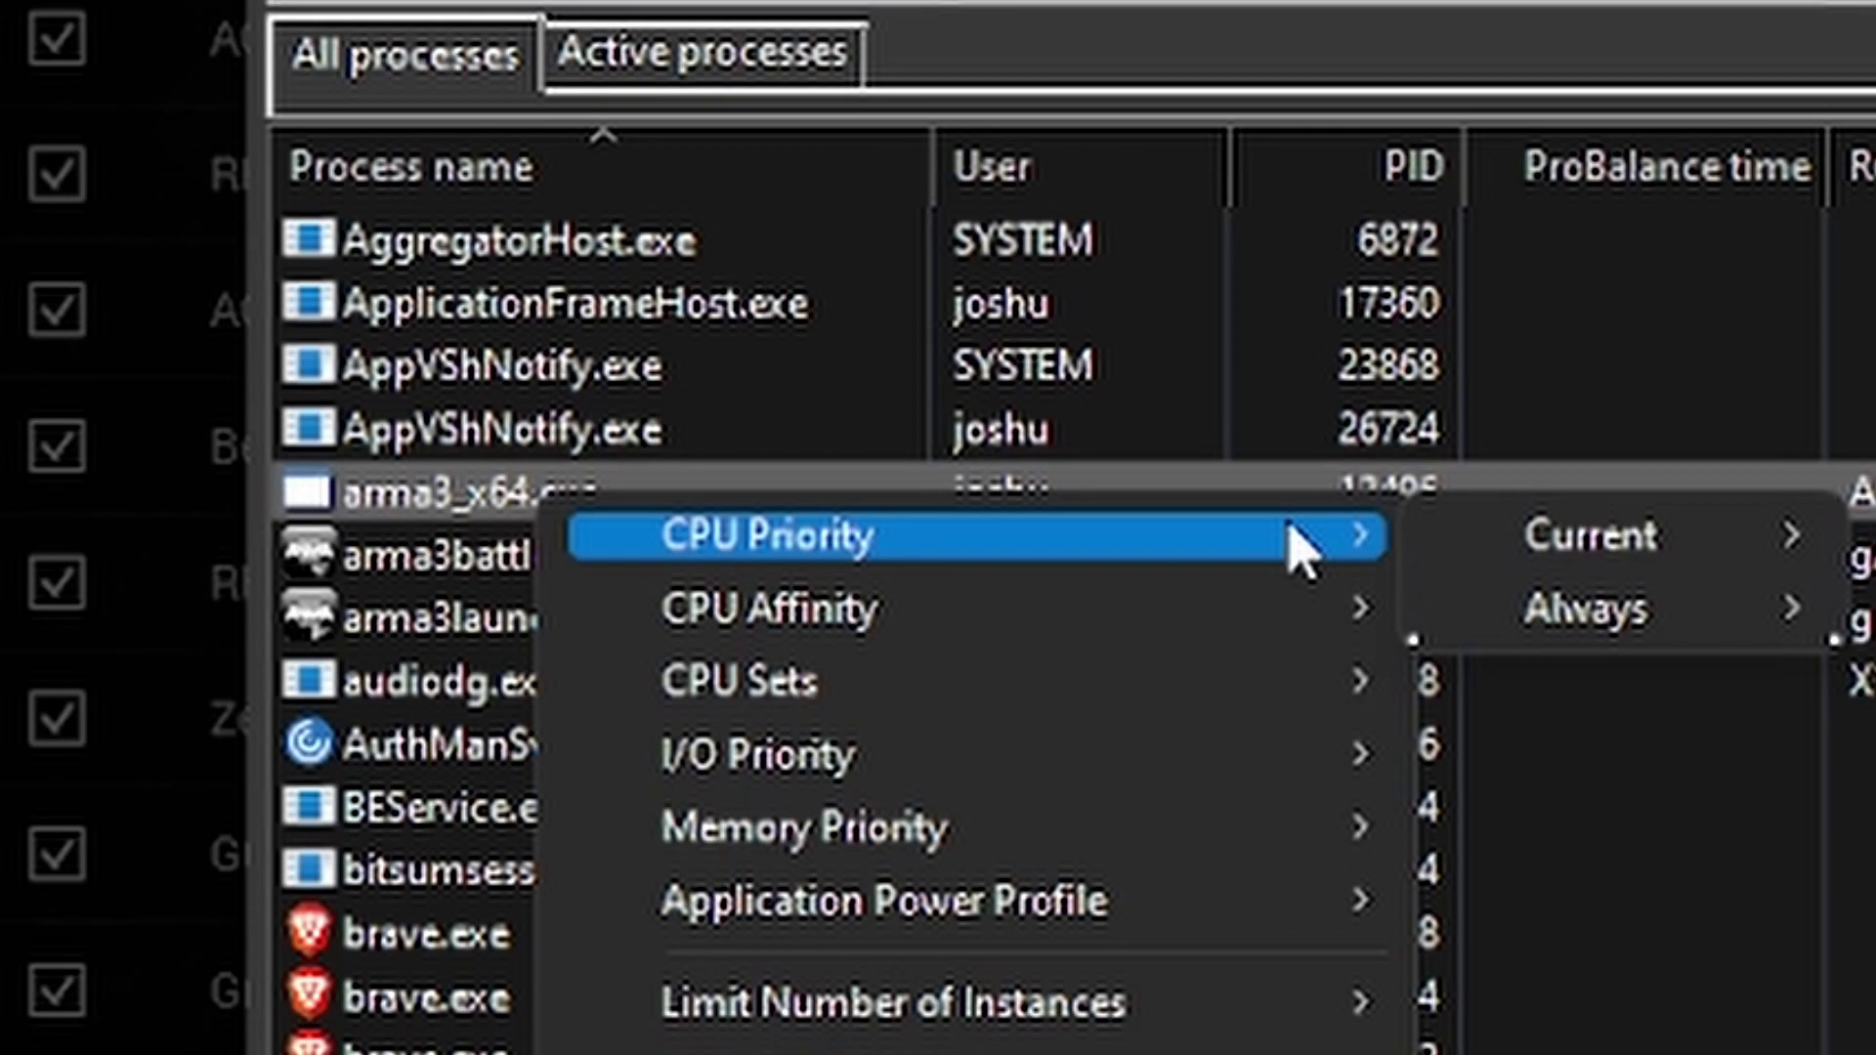
{"action": "mouse_move", "coordinate": [1748, 635]}
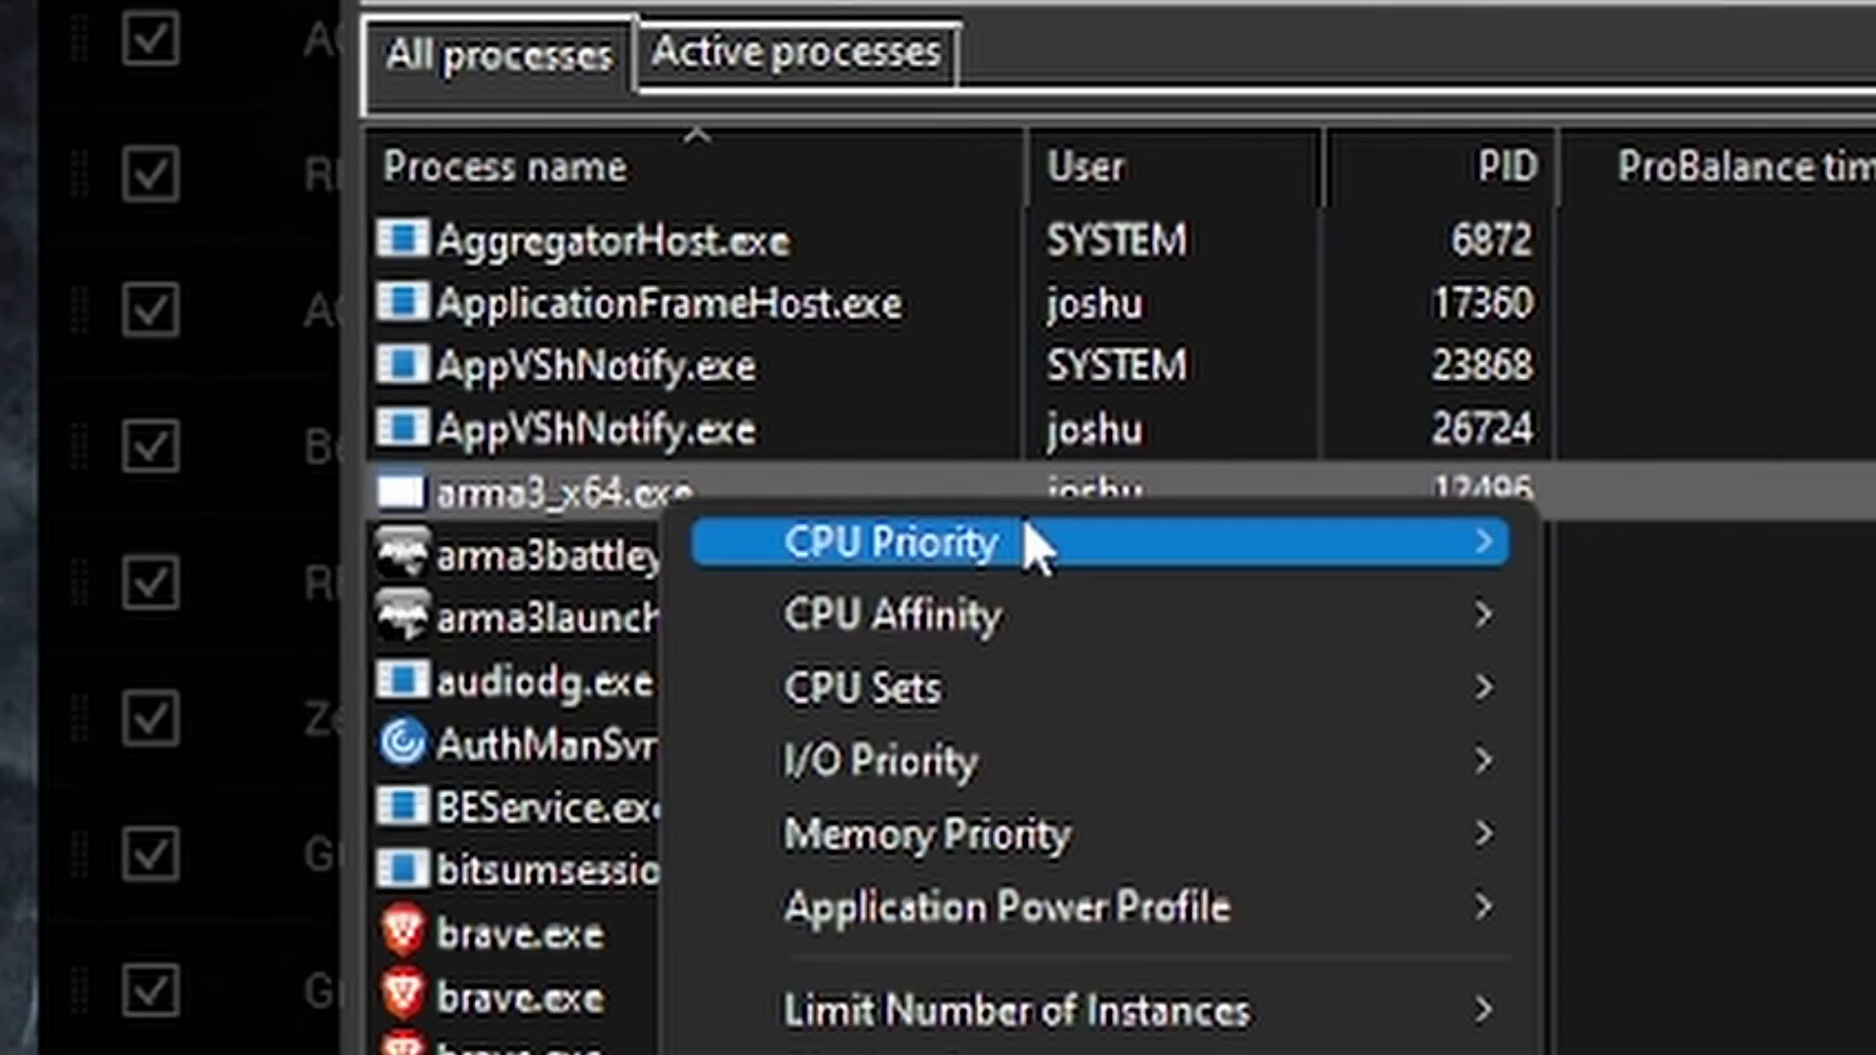
{"action": "mouse_move", "coordinate": [59, 608]}
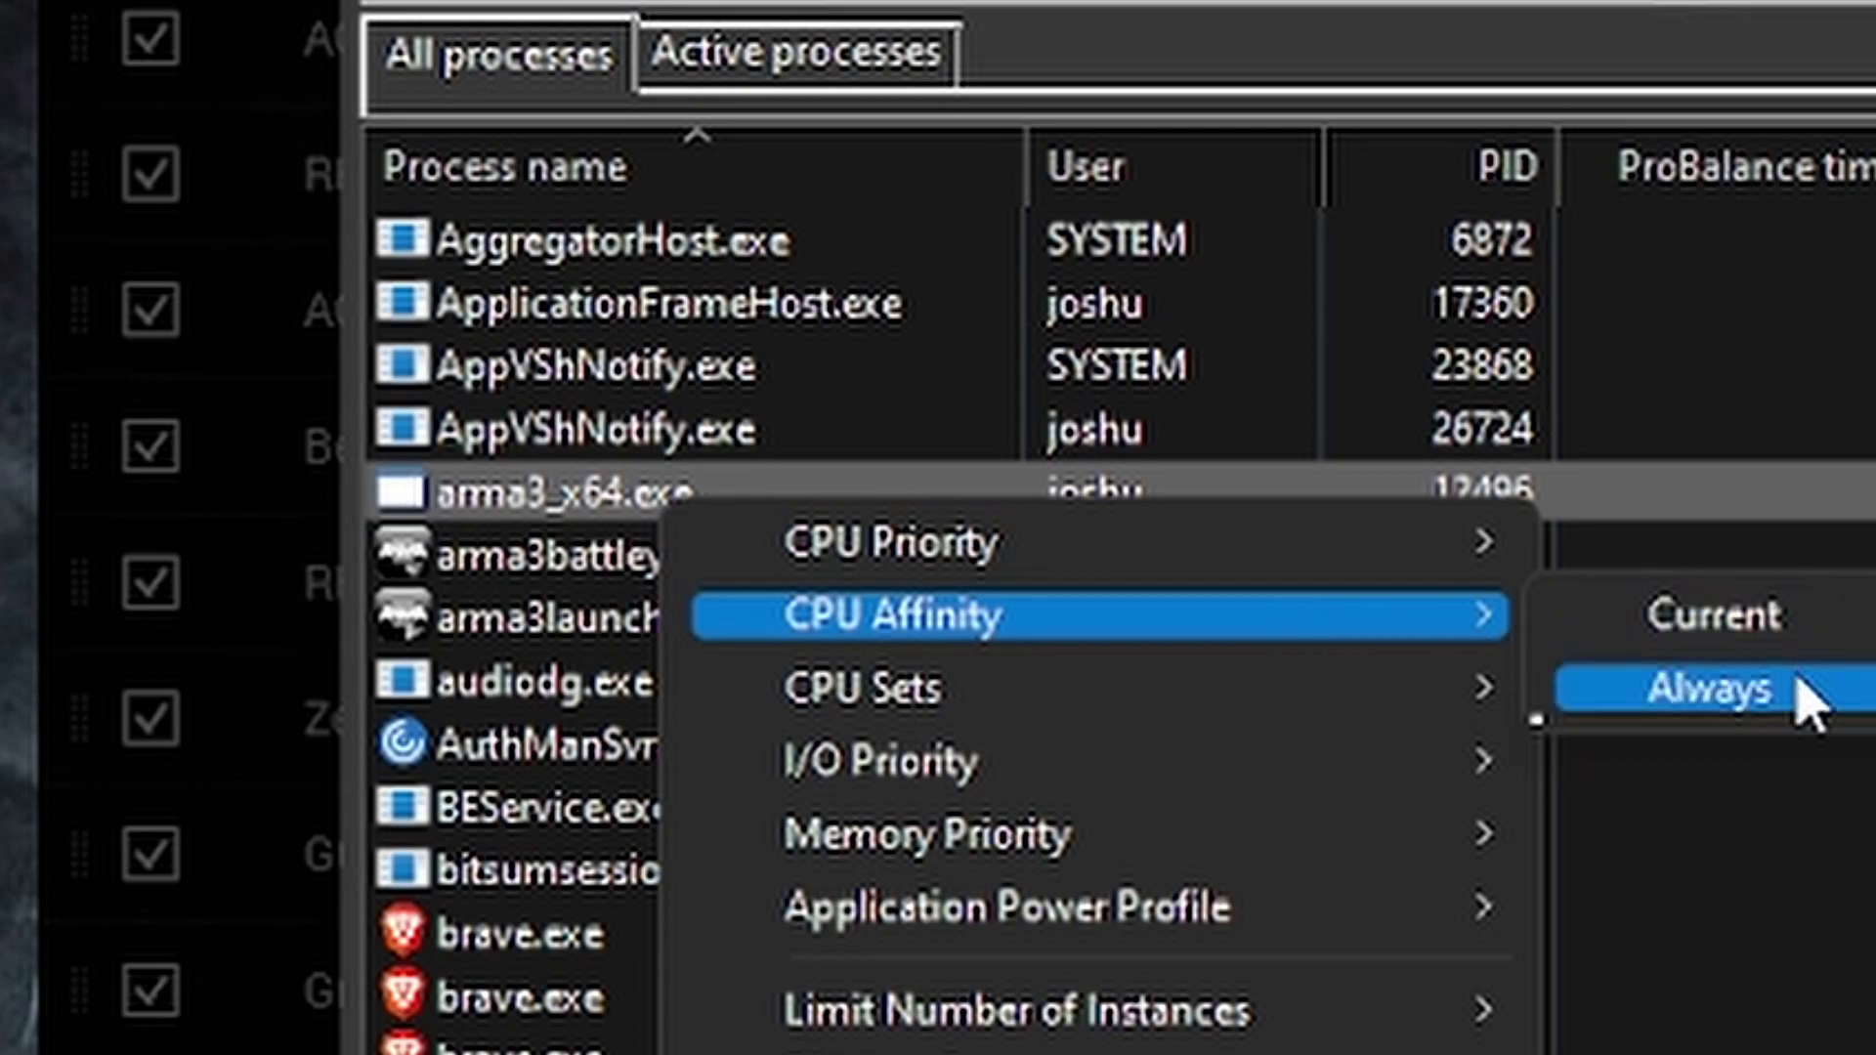
{"action": "mouse_move", "coordinate": [1709, 689]}
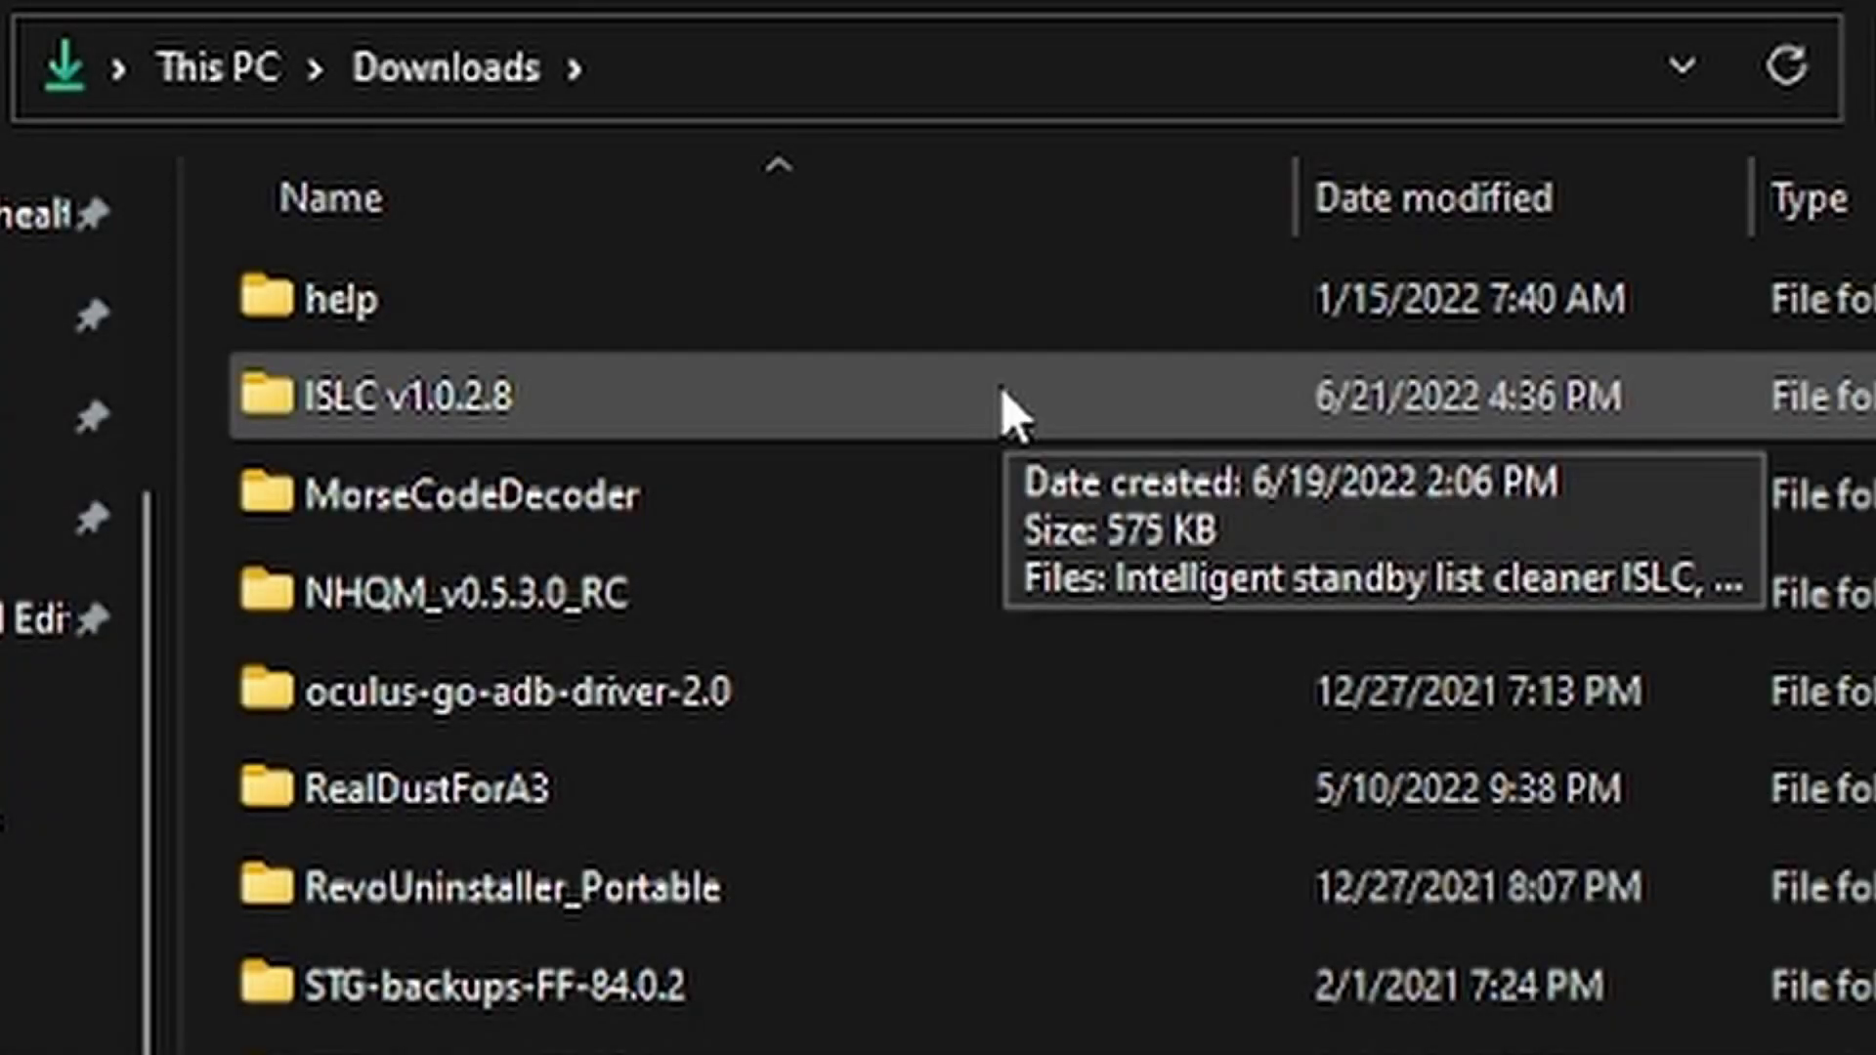
Launch Intelligent standby list cleaner from the ISLC v1.0.2.8 folder in Downloads, and inspect its free memory threshold
{"action": "double_click", "coordinate": [1006, 401]}
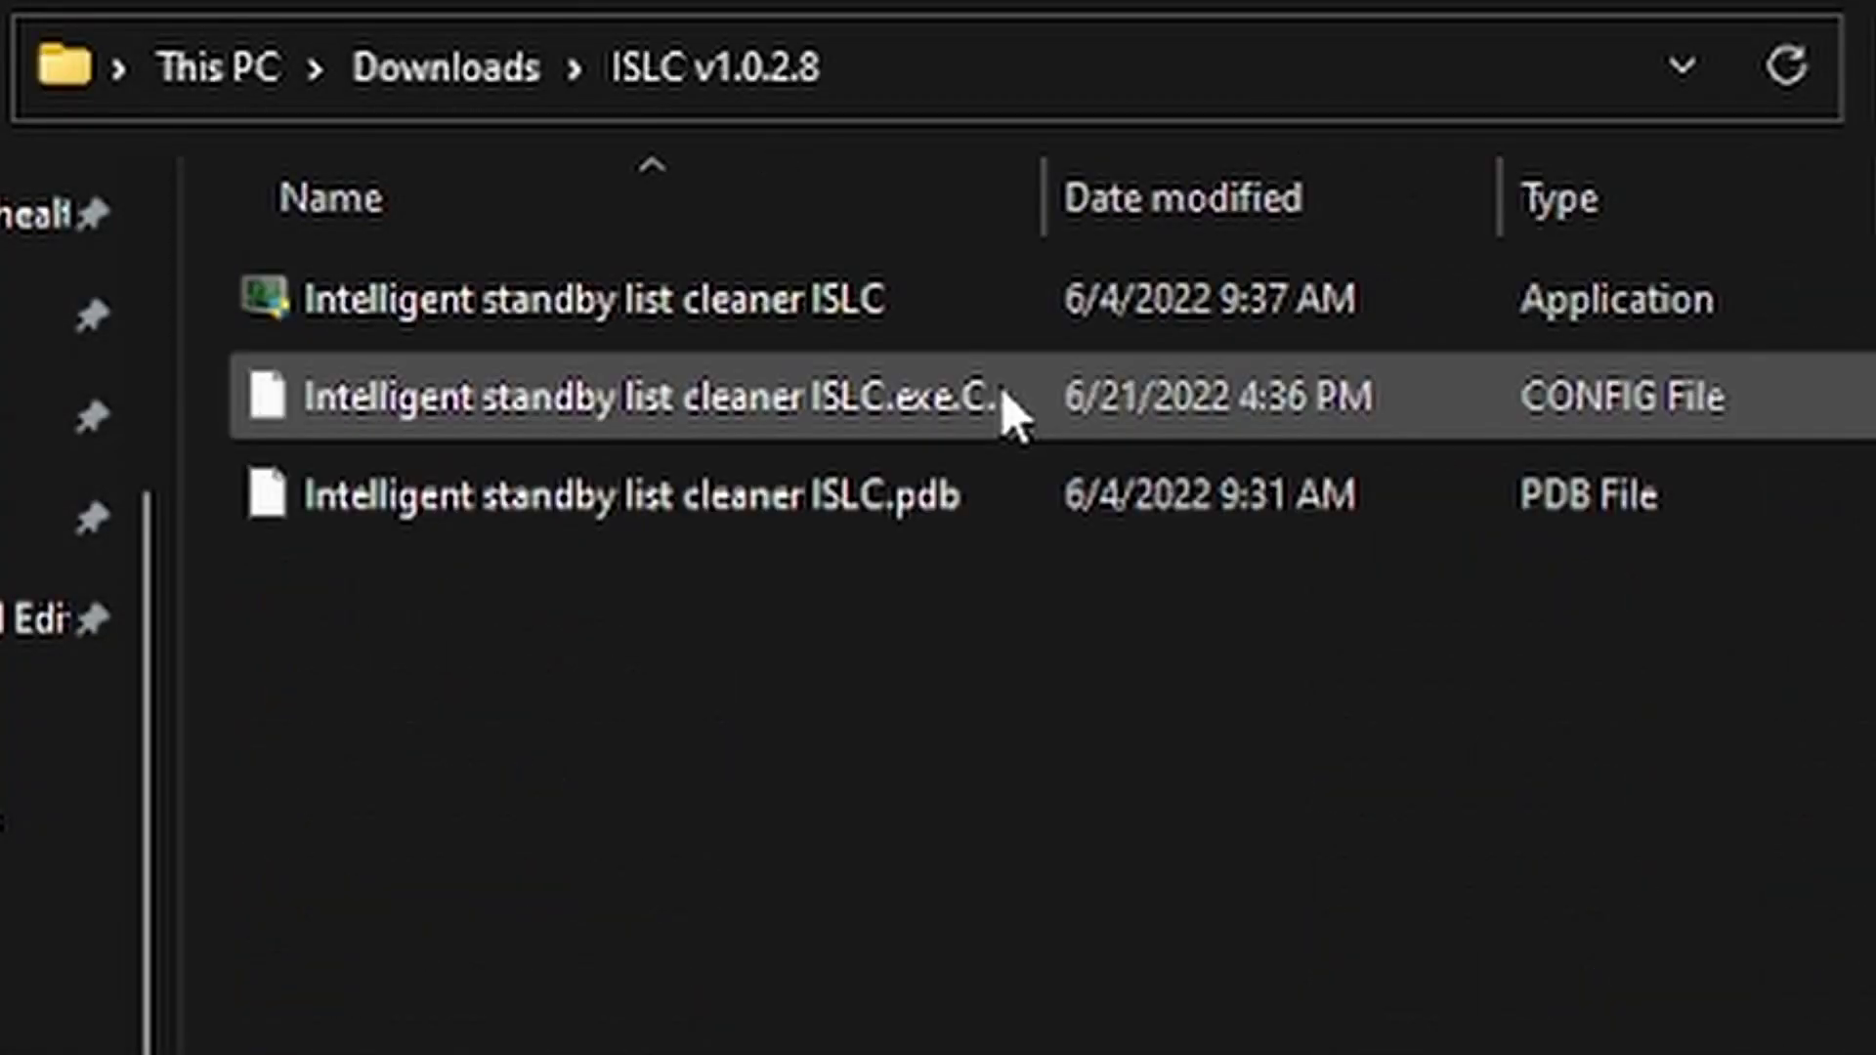
{"action": "double_click", "coordinate": [664, 298]}
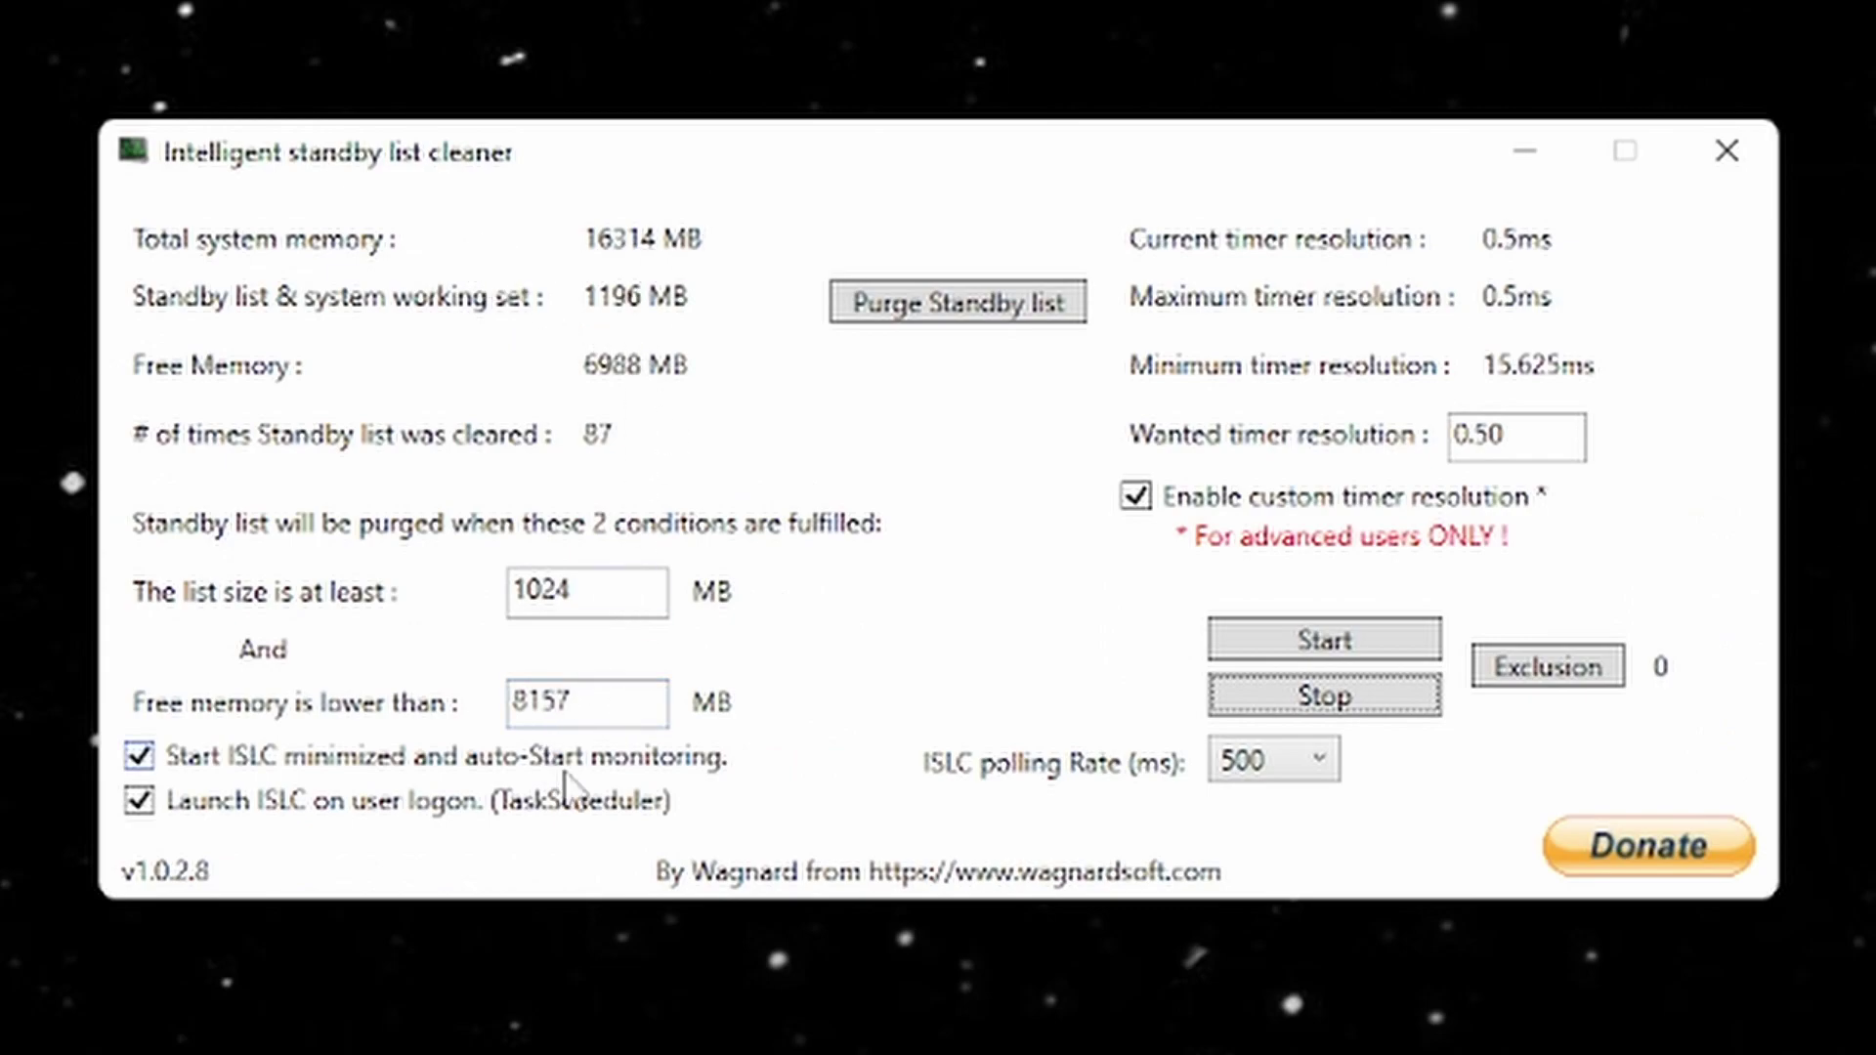
{"action": "left_click", "coordinate": [614, 711]}
{"action": "left_click_drag", "start_coordinate": [511, 703], "coordinate": [667, 704]}
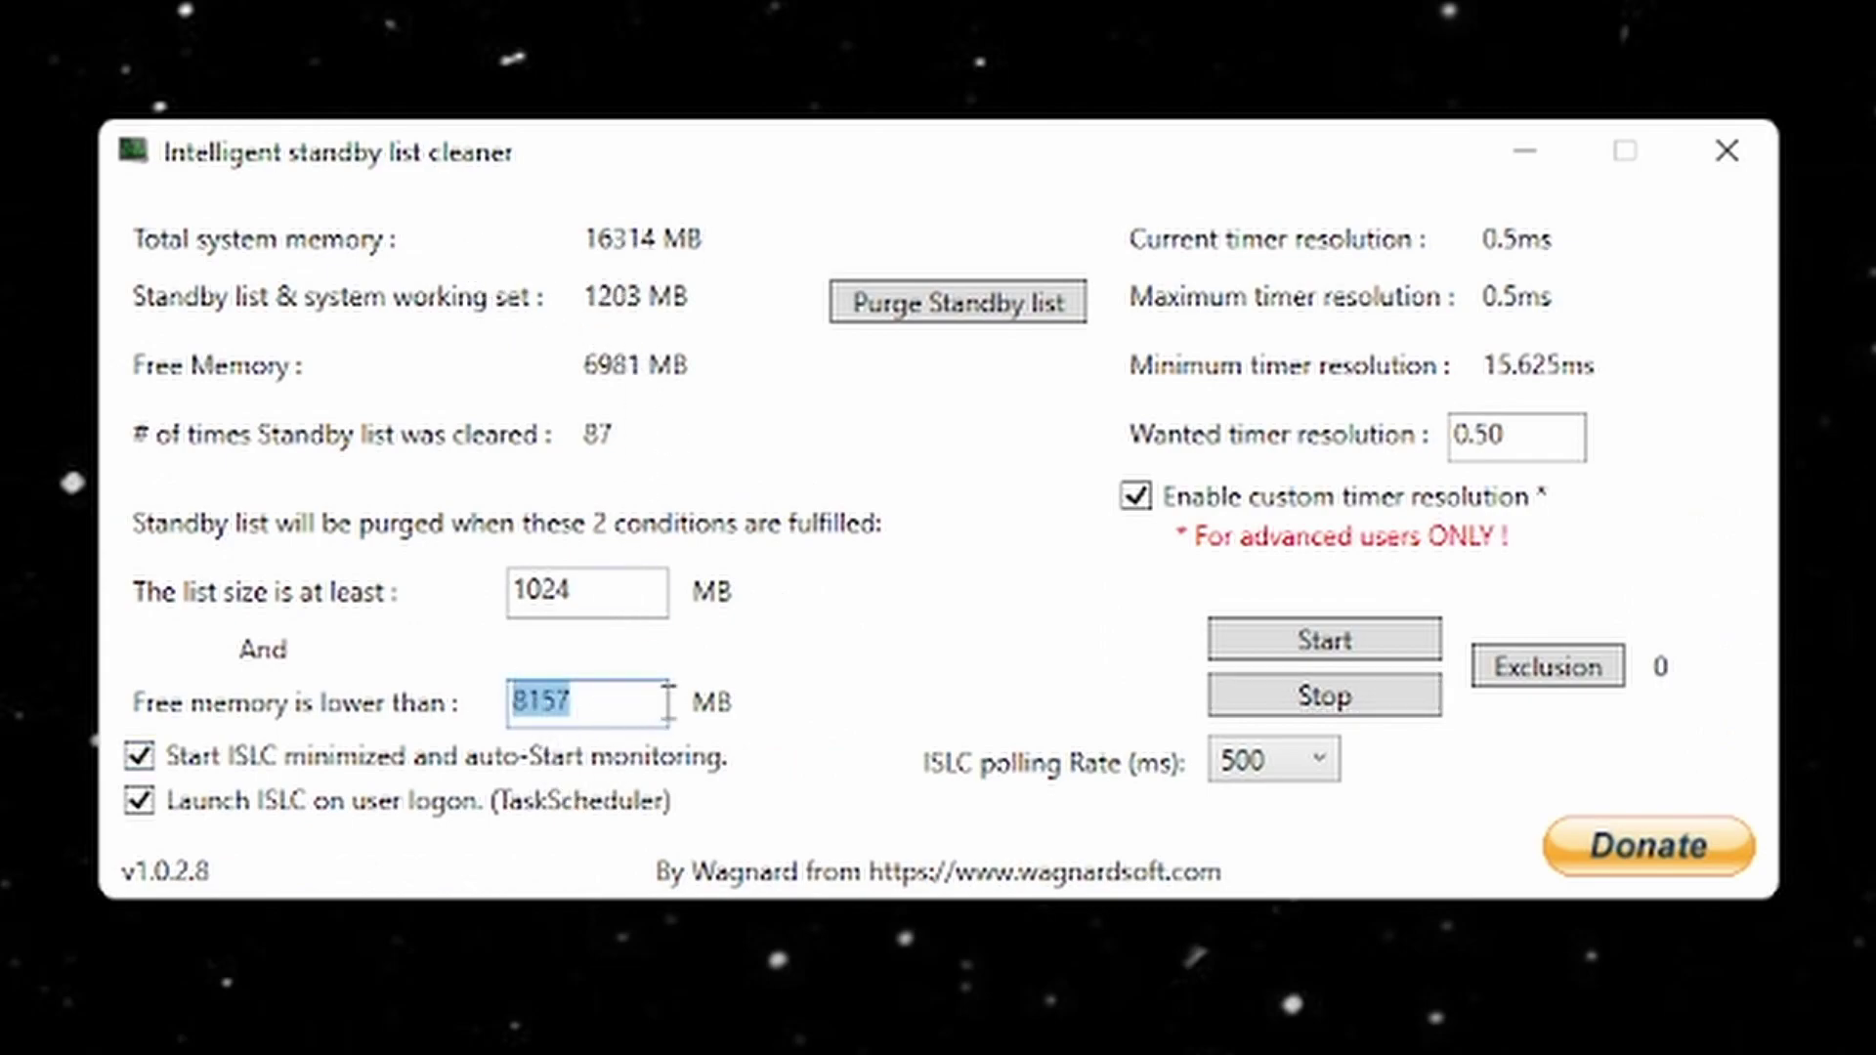
{"action": "left_click", "coordinate": [646, 709]}
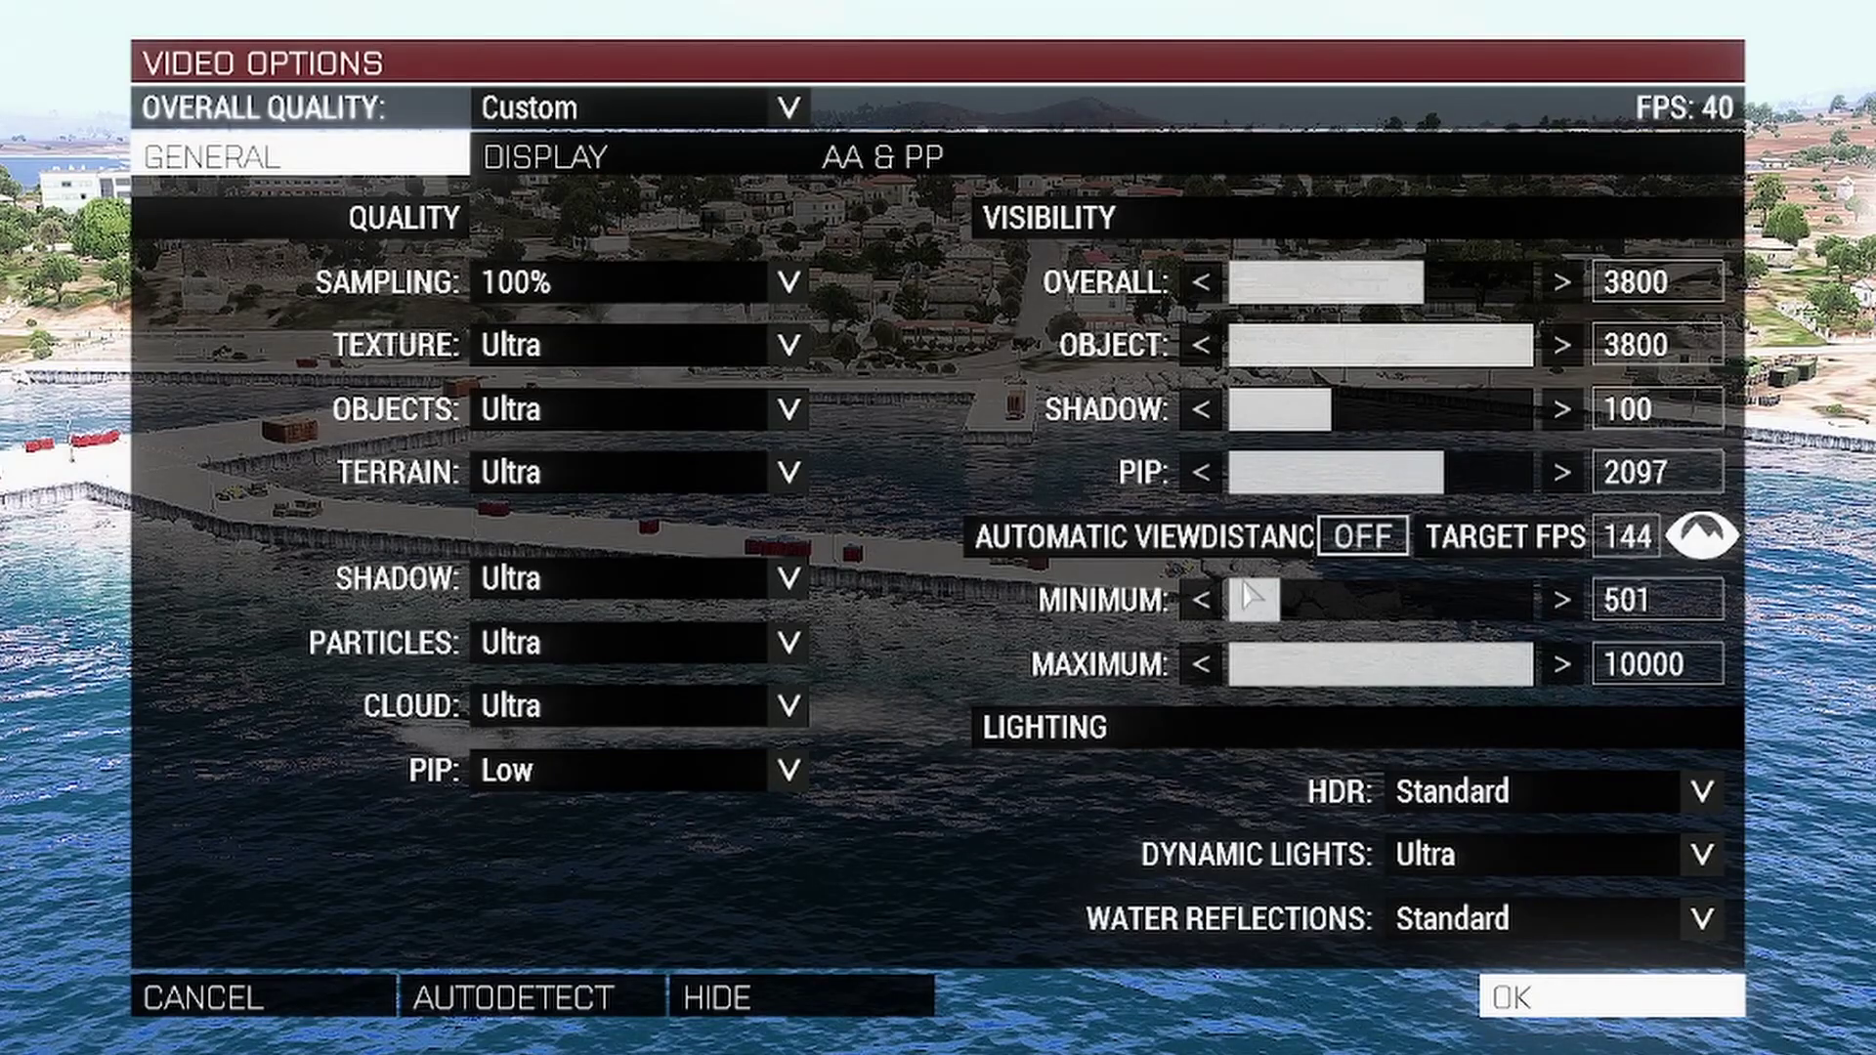
In Arma 3, turn on automatic view distance with a target FPS of 44, and choose the Advanced Garbage Collector addon settings
{"action": "left_click", "coordinate": [1362, 539]}
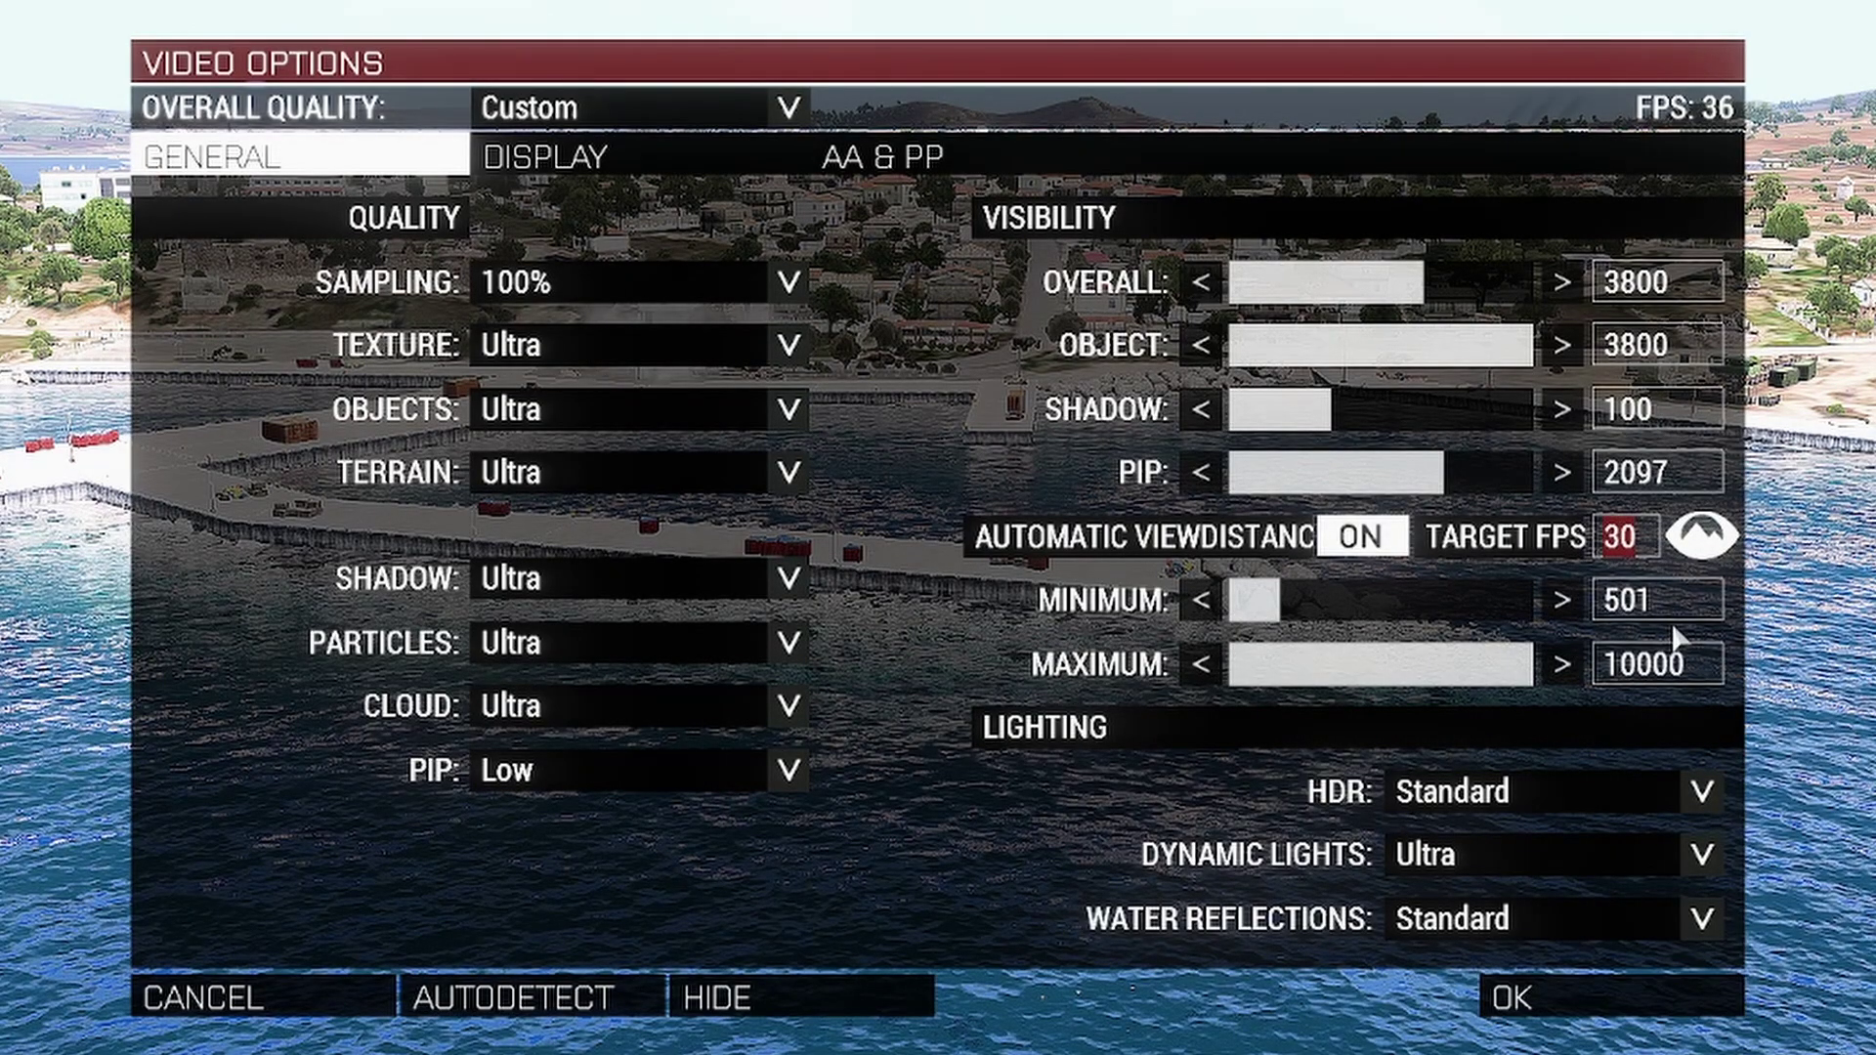
{"action": "type", "text": "44"}
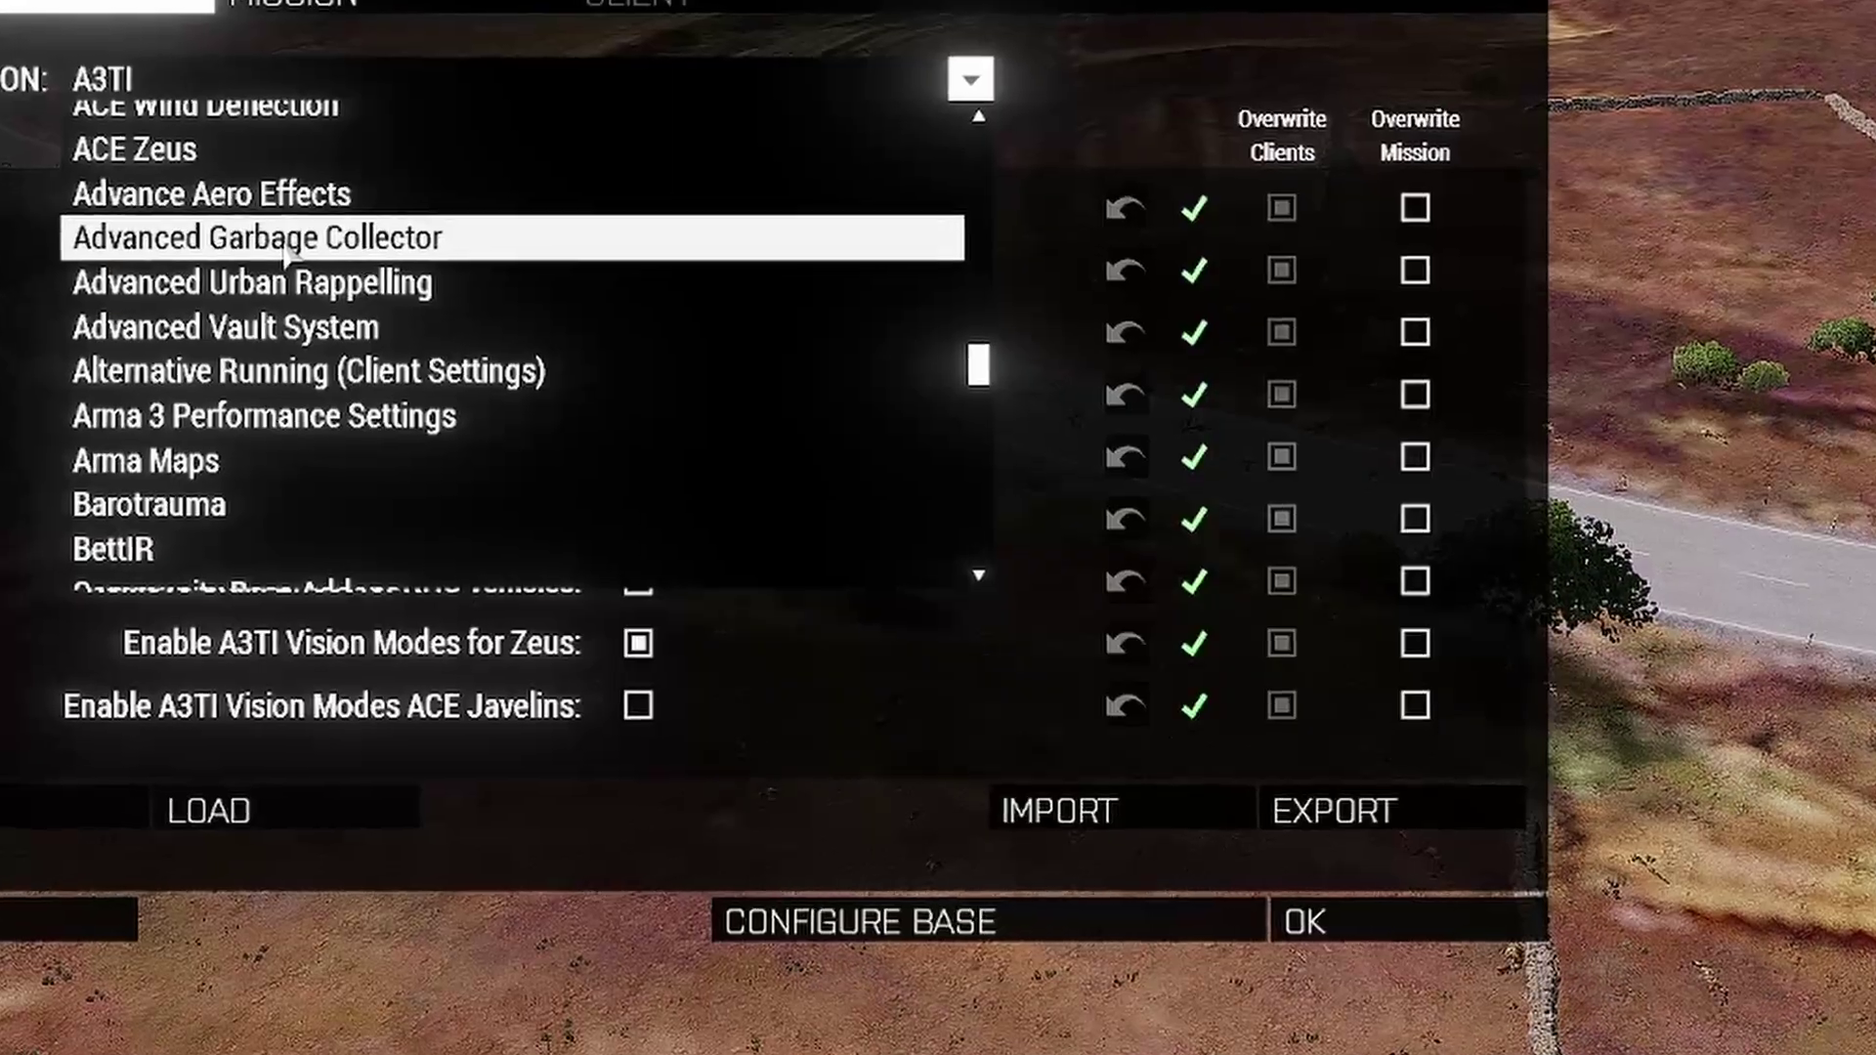
{"action": "left_click", "coordinate": [287, 252]}
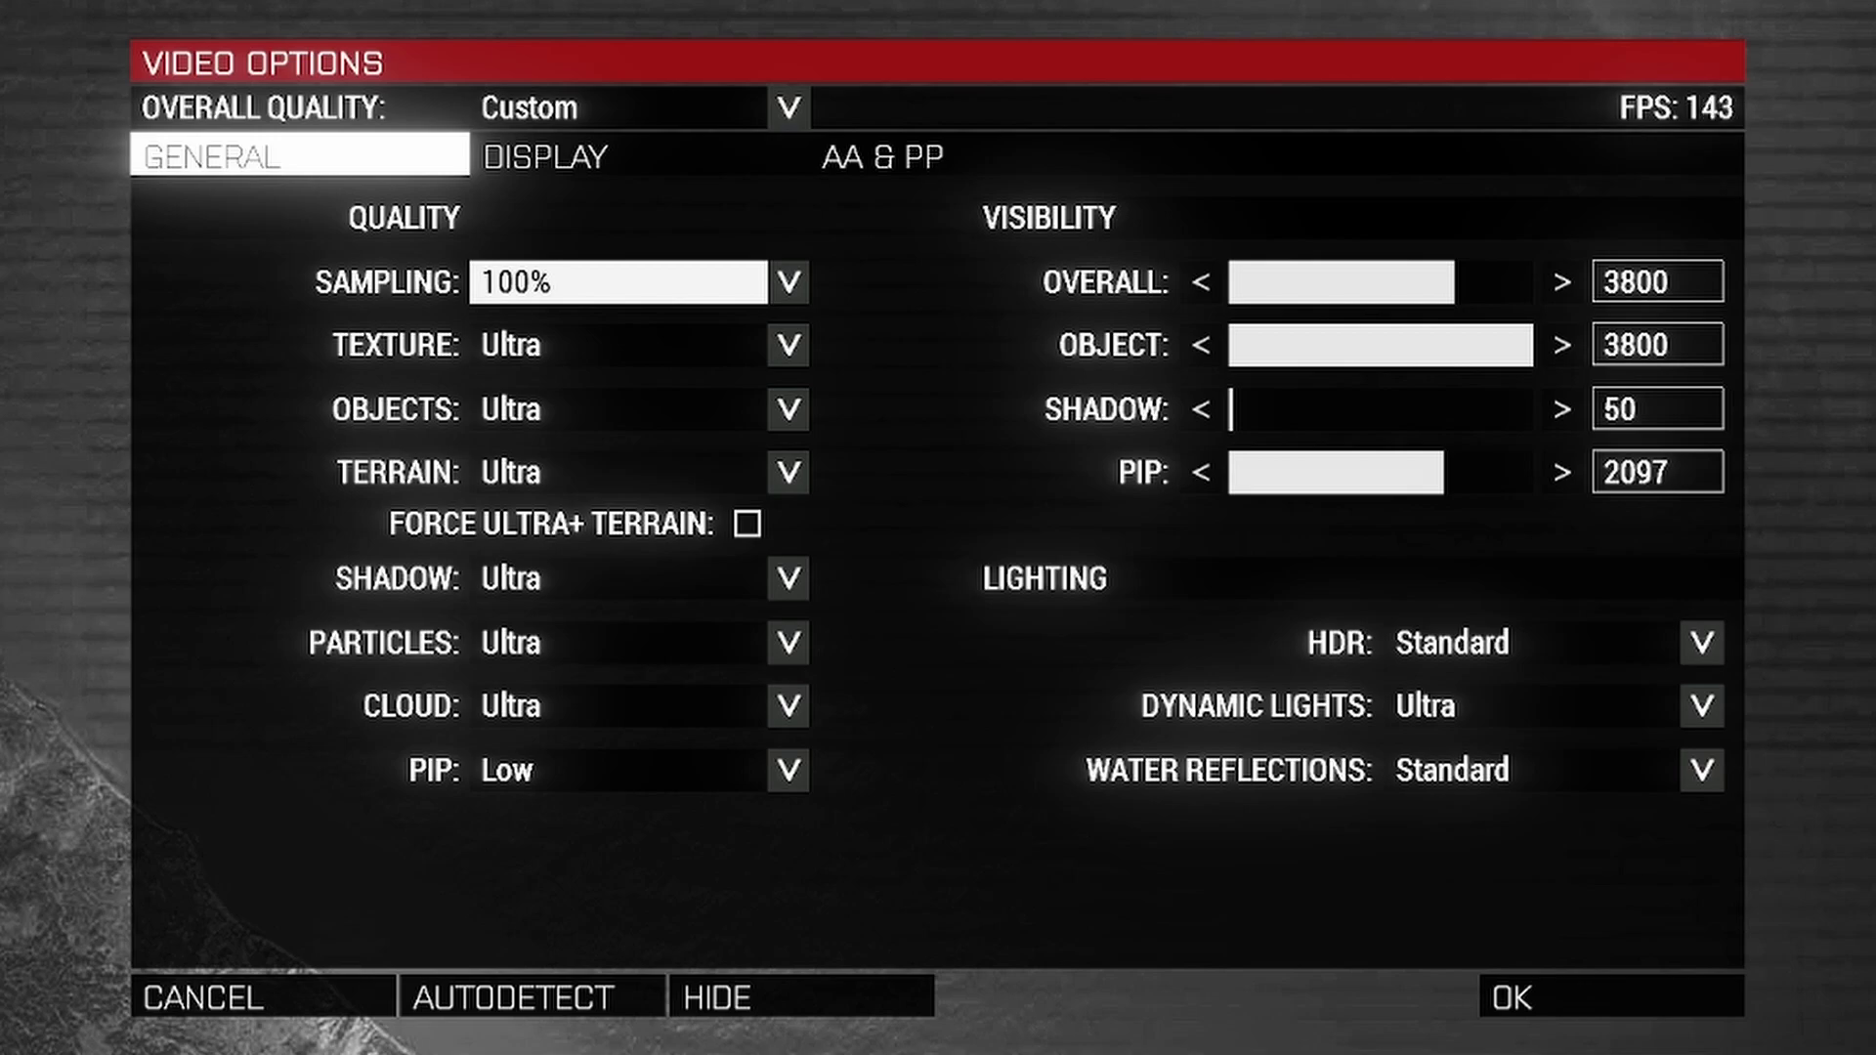
In the video options, set texture quality to Super low, objects to Lowest and terrain to Super Low
{"action": "left_click", "coordinate": [789, 346]}
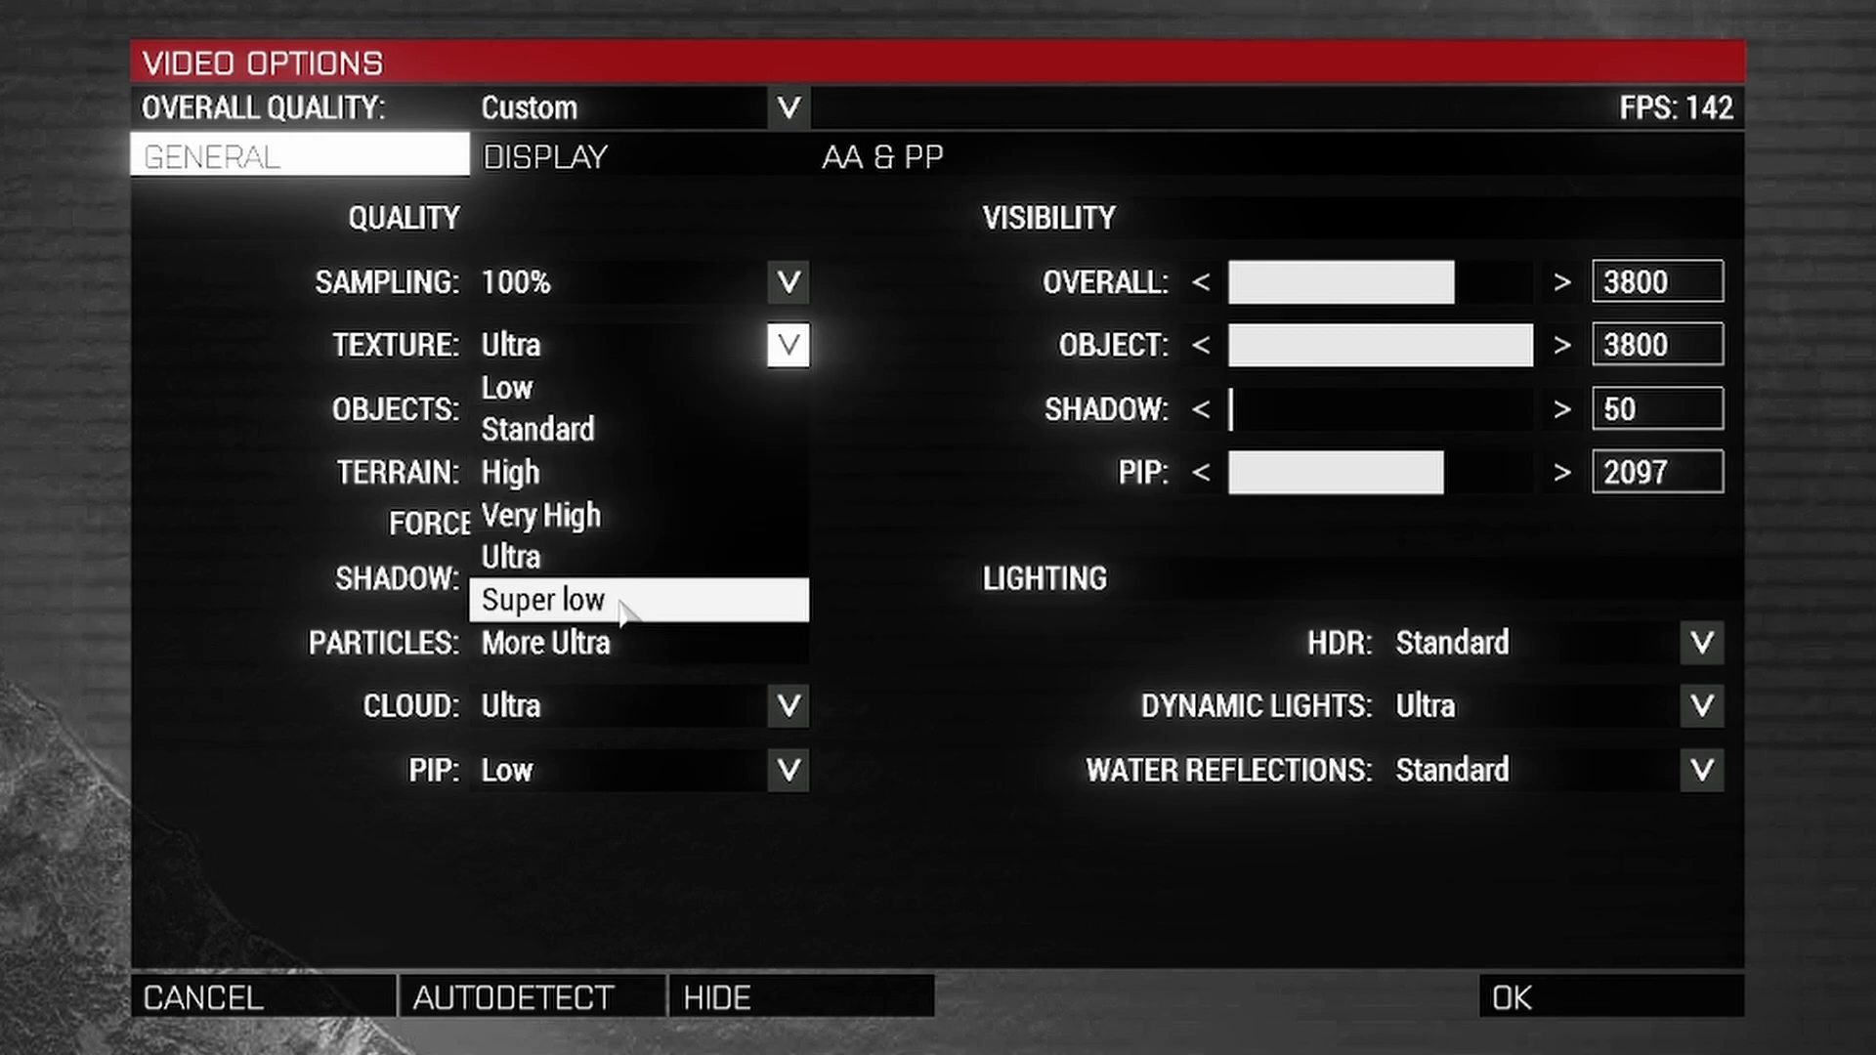
{"action": "left_click", "coordinate": [589, 606]}
{"action": "left_click", "coordinate": [788, 408]}
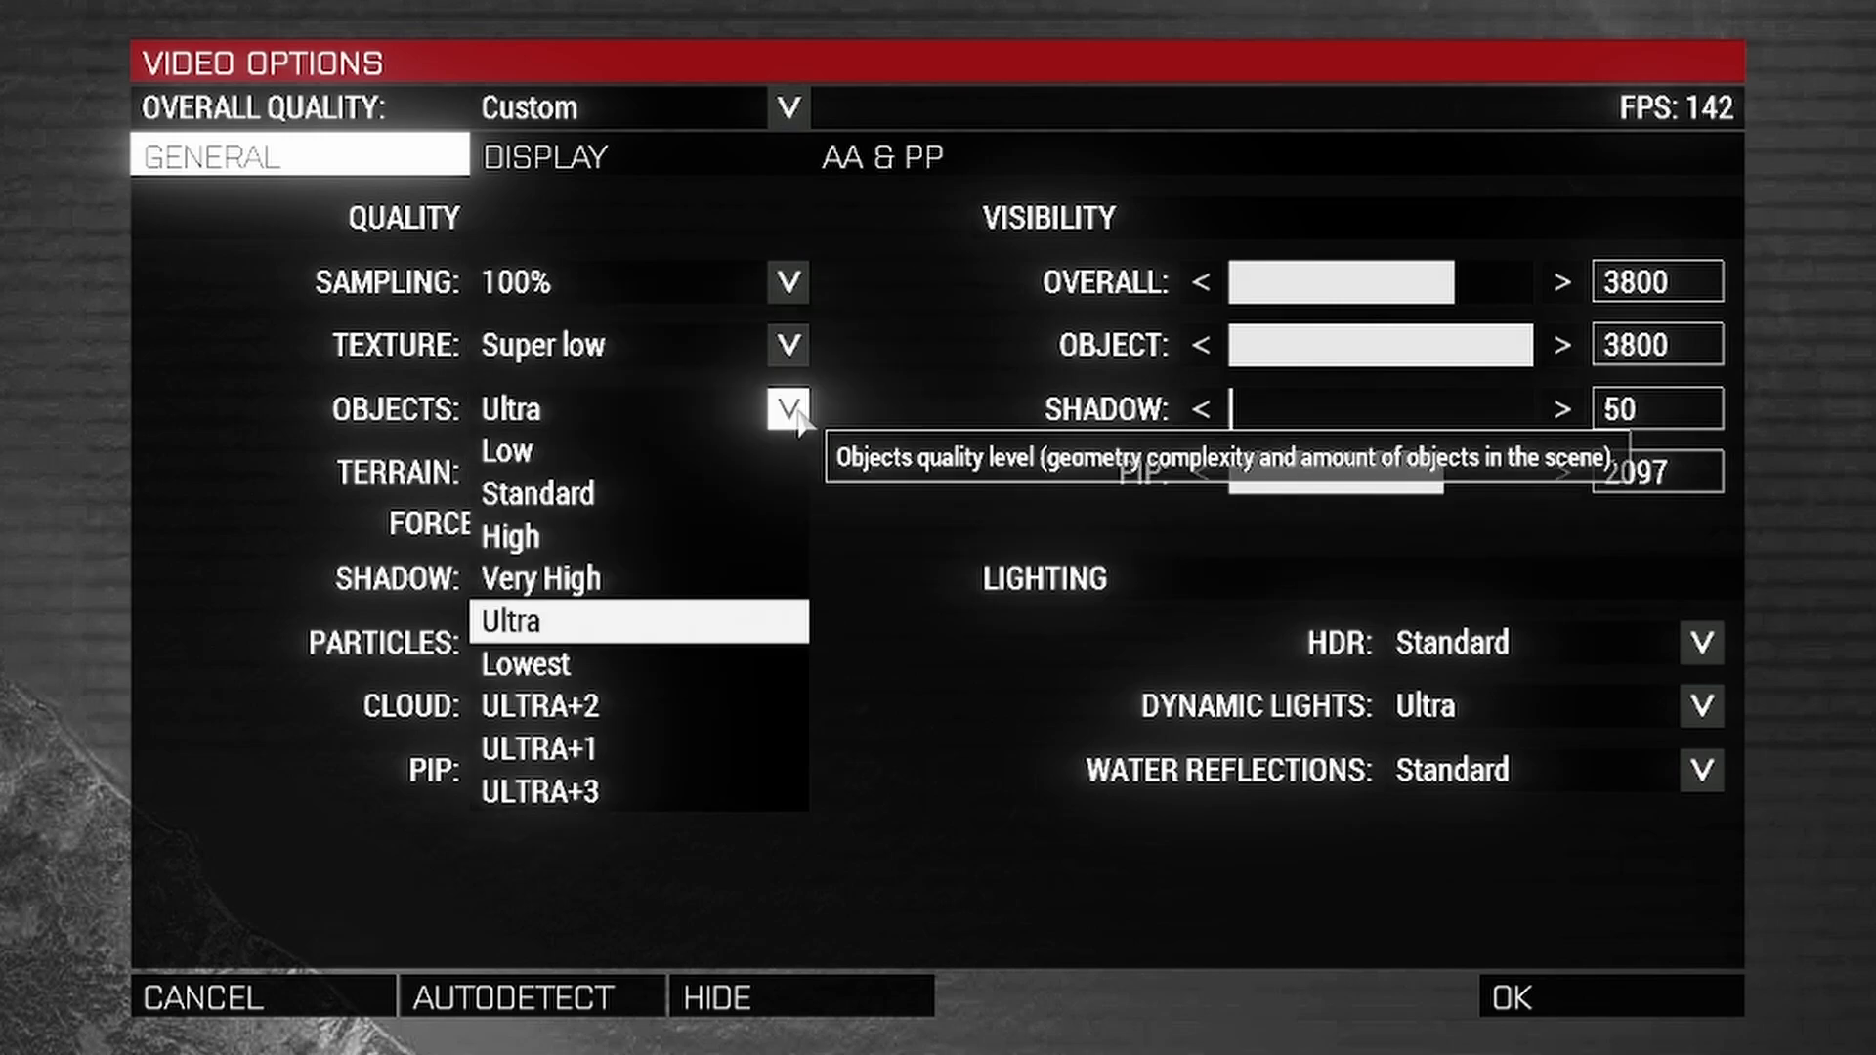
{"action": "left_click", "coordinate": [670, 662]}
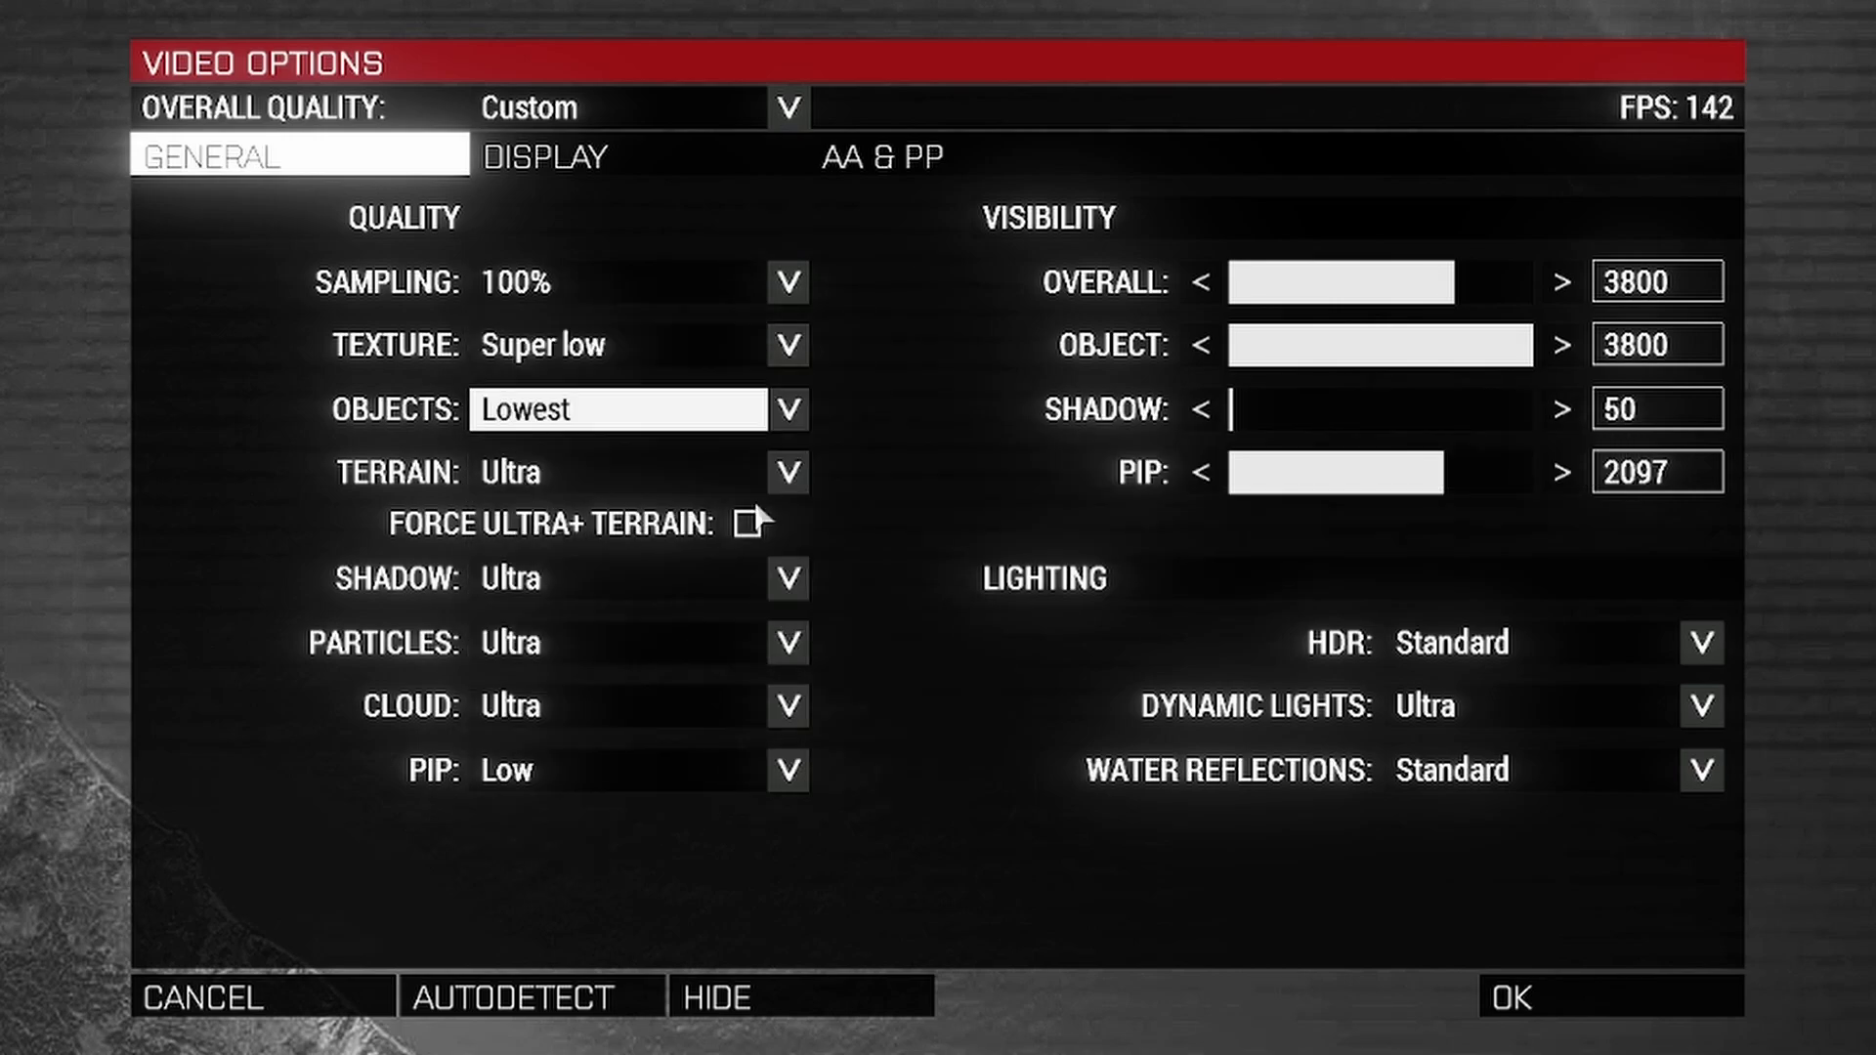
{"action": "left_click", "coordinate": [799, 471]}
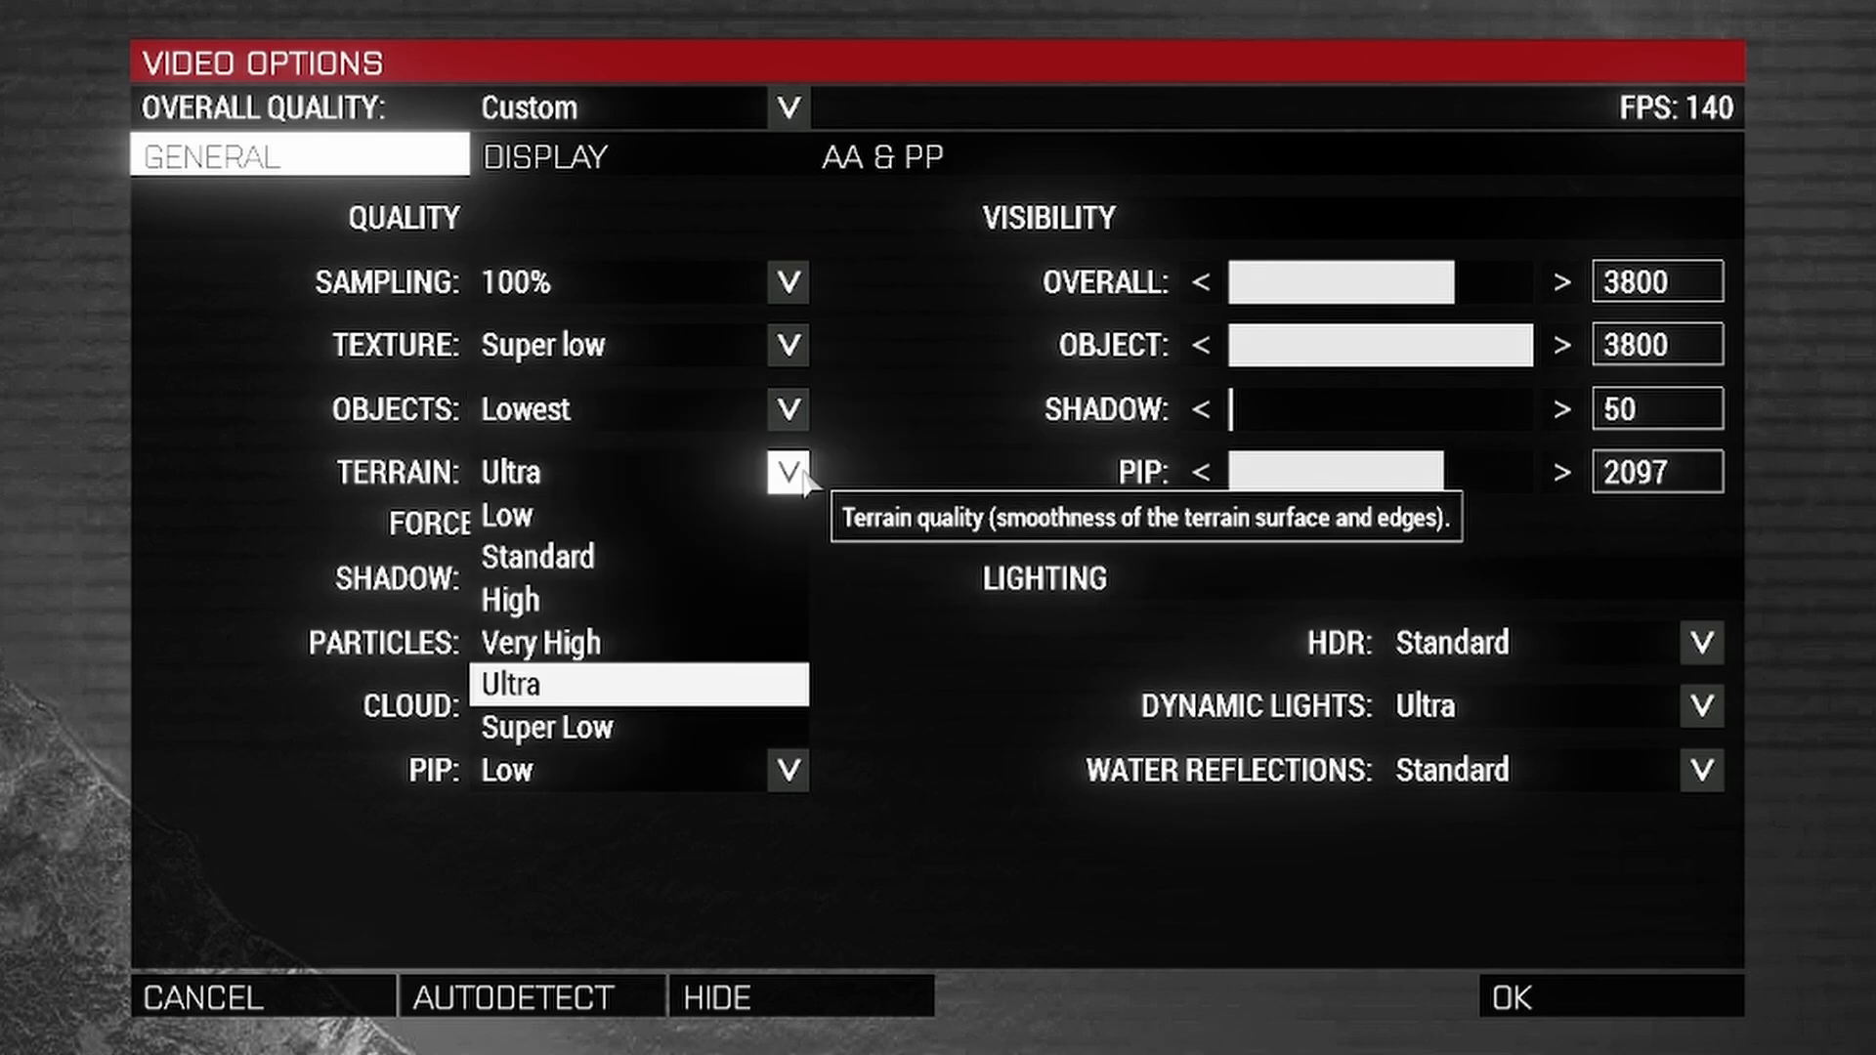
{"action": "left_click", "coordinate": [595, 731]}
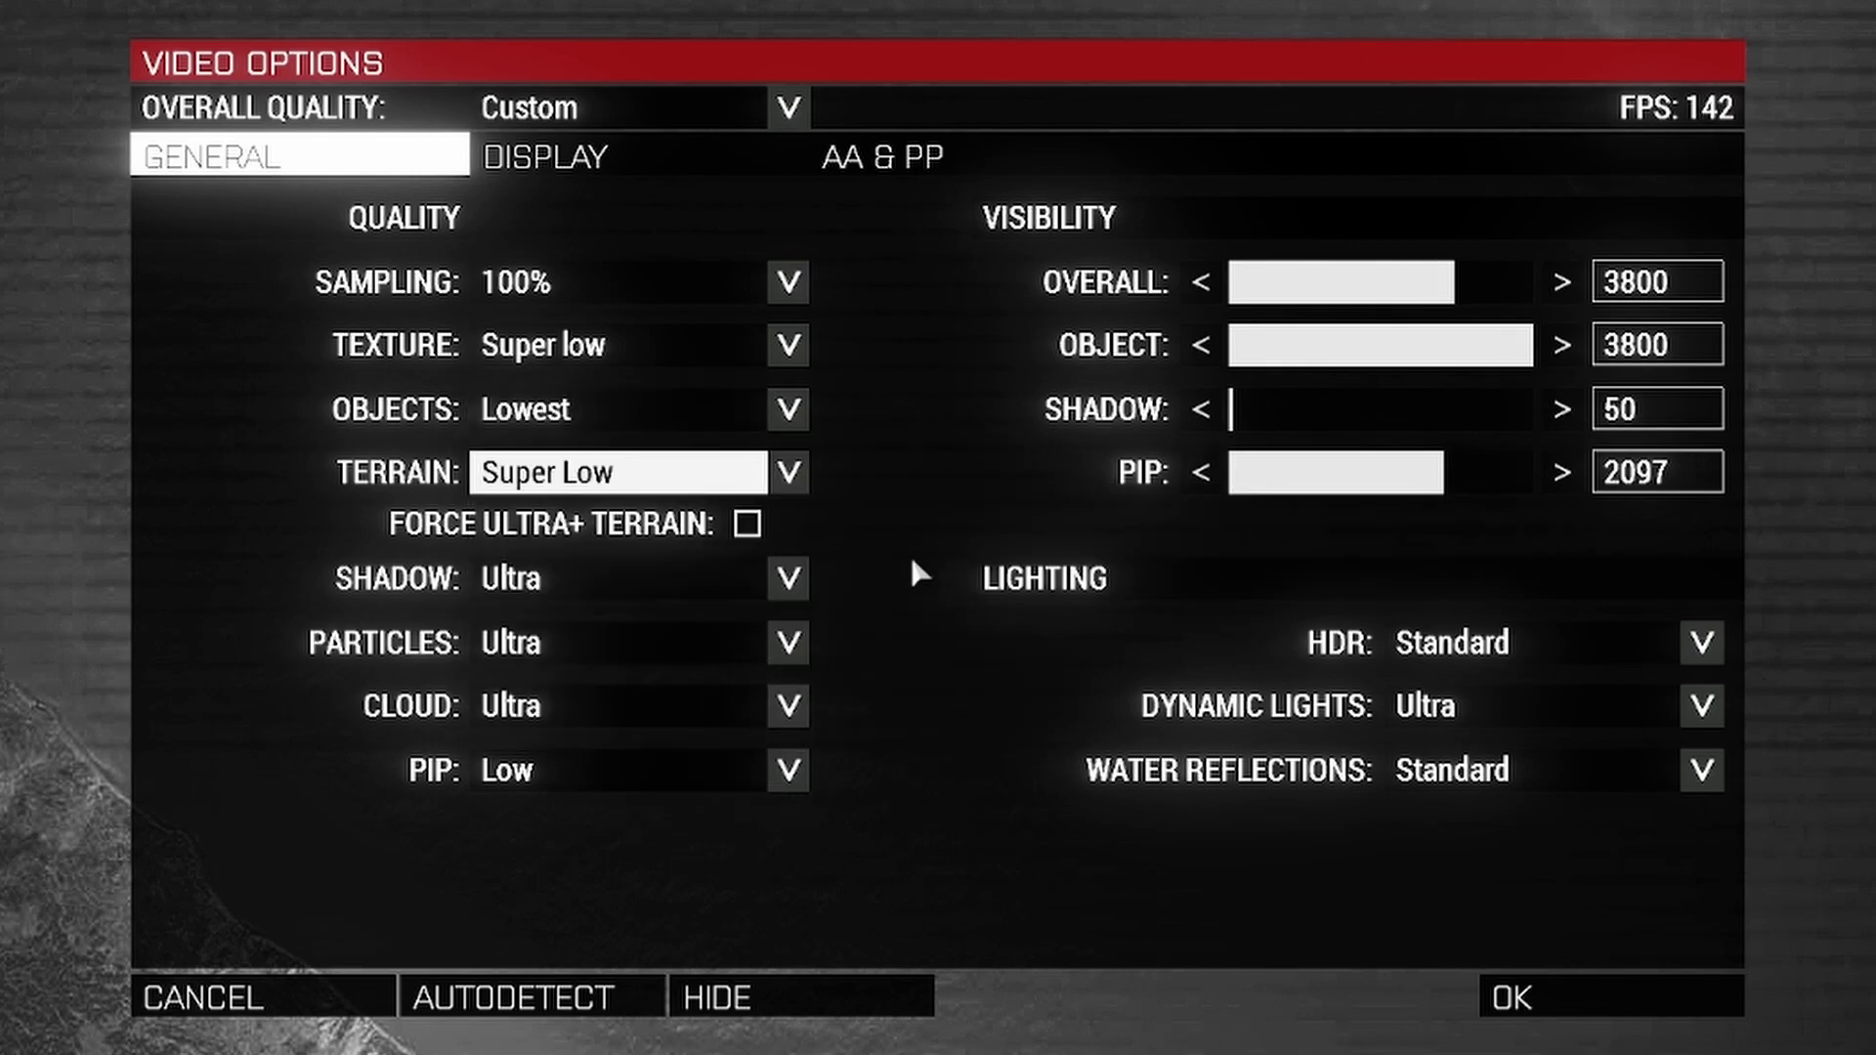